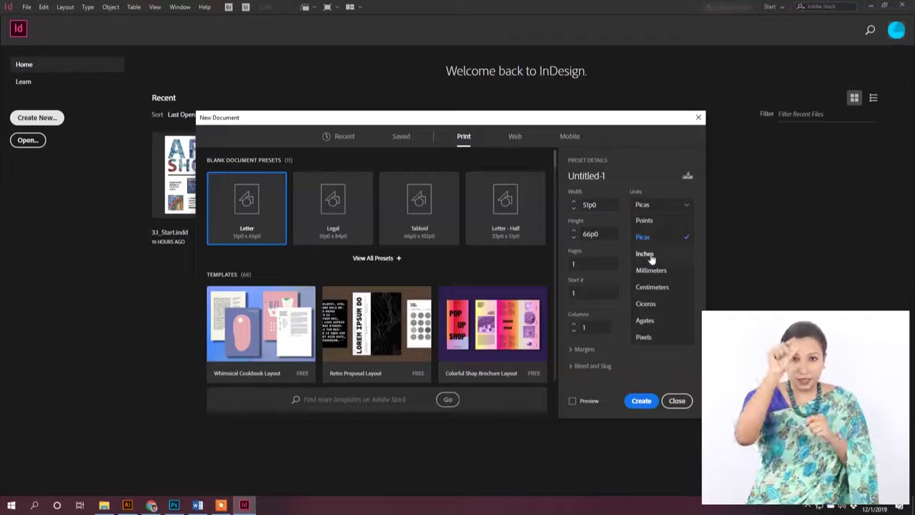
Create a new Letter print document, 8.5 × 11 in, with the units set to inches
{"action": "left_click", "coordinate": [651, 254]}
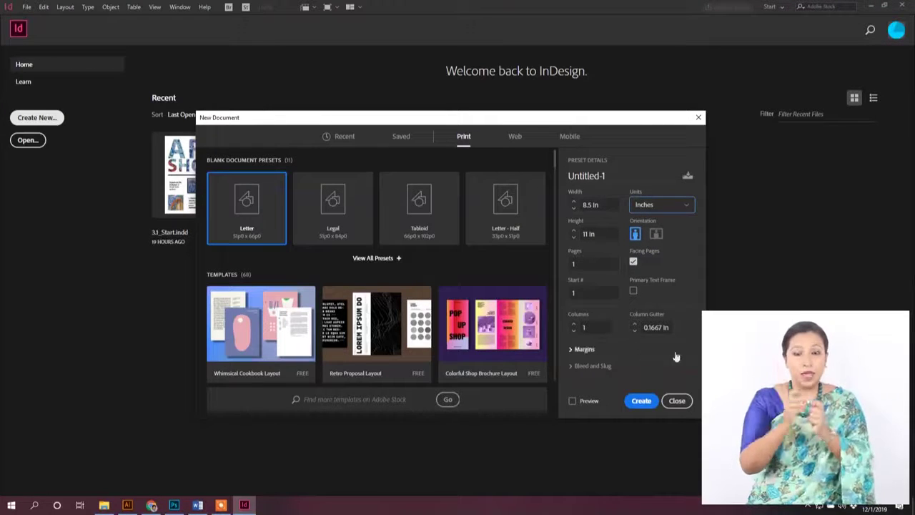
{"action": "left_click", "coordinate": [641, 402]}
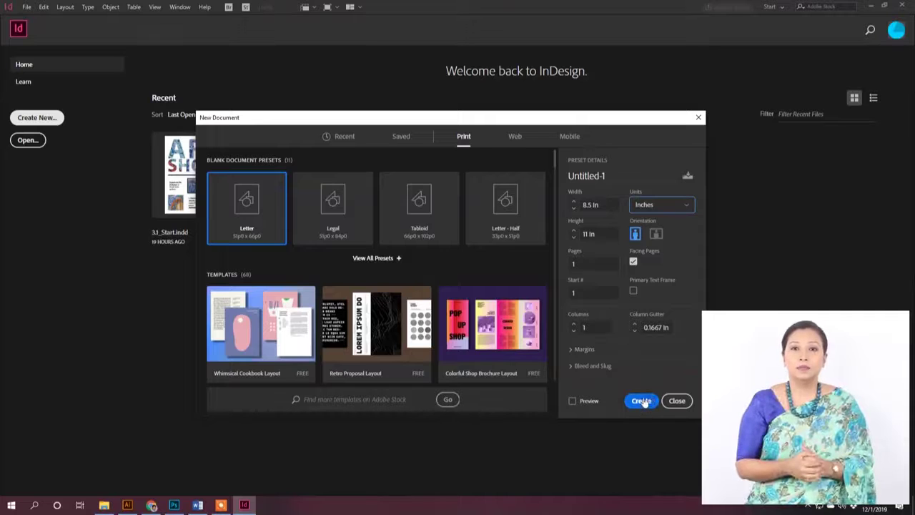
{"action": "left_click", "coordinate": [642, 401]}
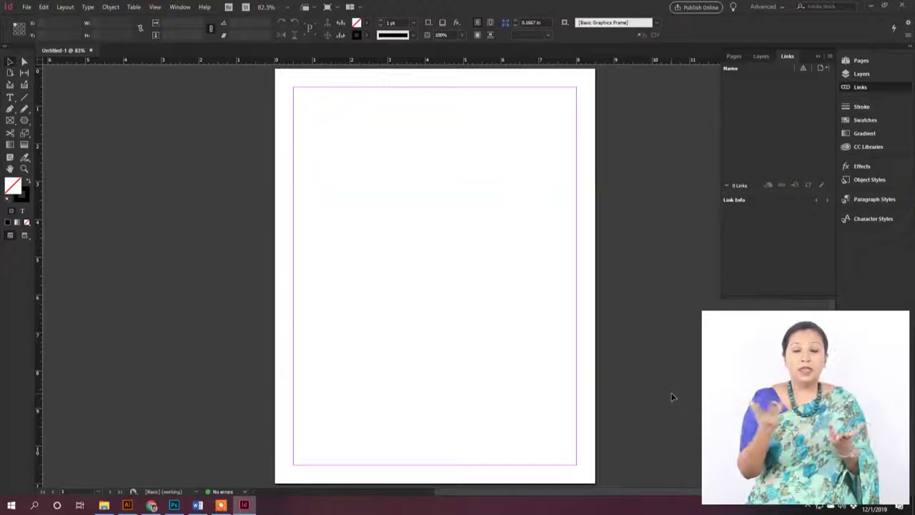
Switch to File Explorer and place Trust.jpg from the Links folder of Class-3.1 onto the document page
{"action": "left_click", "coordinate": [103, 505]}
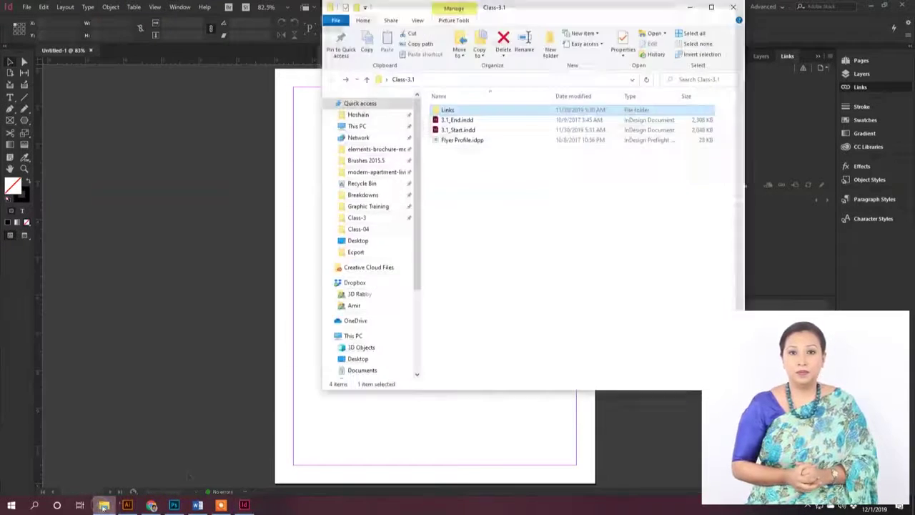
{"action": "double_click", "coordinate": [447, 110]}
{"action": "left_click_drag", "start_coordinate": [504, 125], "coordinate": [256, 191]}
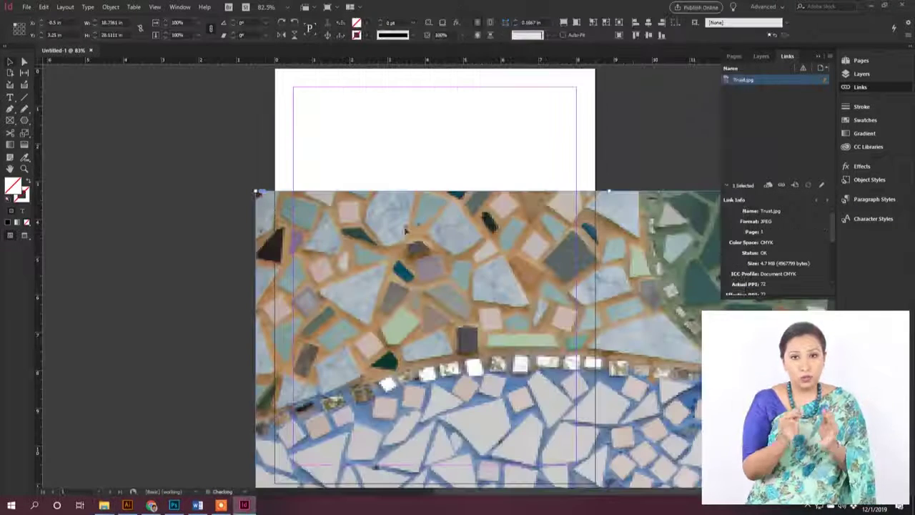
Move the oversized Trust.jpg frame up and reduce the frame alone to about 5.2 × 7.8 in
{"action": "scroll", "coordinate": [383, 256], "scroll_direction": "up", "scroll_amount": 6}
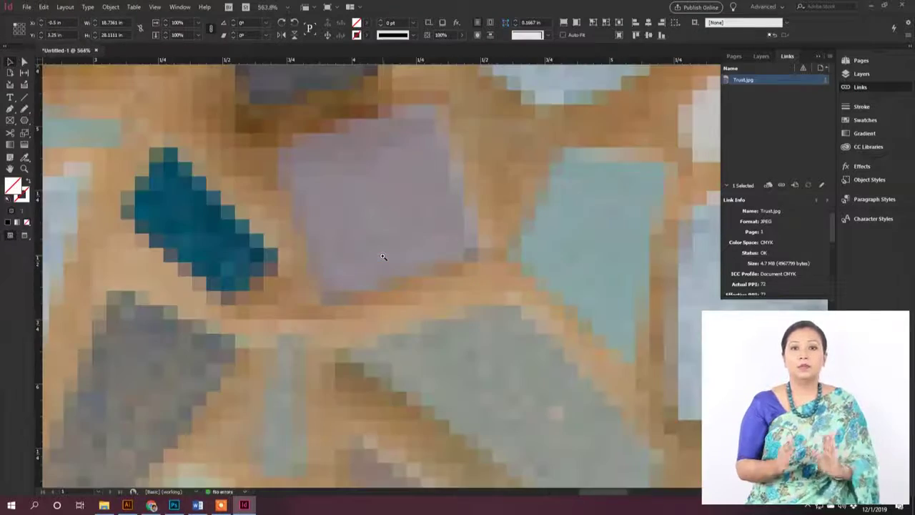
{"action": "scroll", "coordinate": [382, 256], "scroll_direction": "down", "scroll_amount": 9}
{"action": "key", "text": "ctrl+minus"}
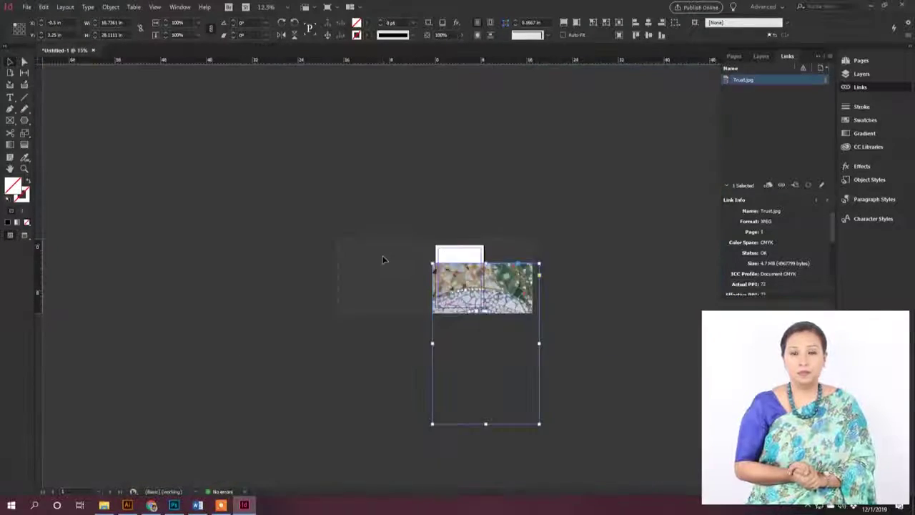
{"action": "left_click", "coordinate": [587, 308]}
{"action": "left_click_drag", "start_coordinate": [493, 293], "coordinate": [465, 275]}
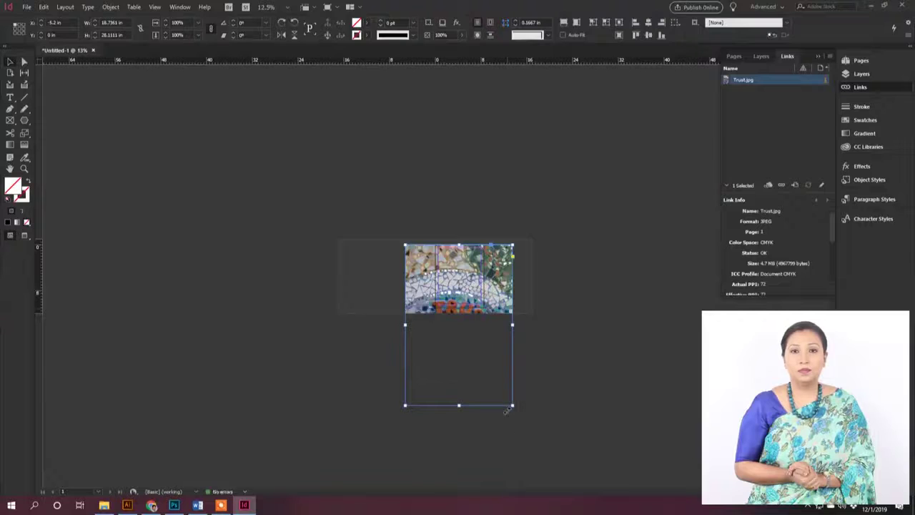
{"action": "left_click_drag", "start_coordinate": [513, 404], "coordinate": [435, 290]}
{"action": "key", "text": "ctrl+equal"}
{"action": "key", "text": "ctrl+equal"}
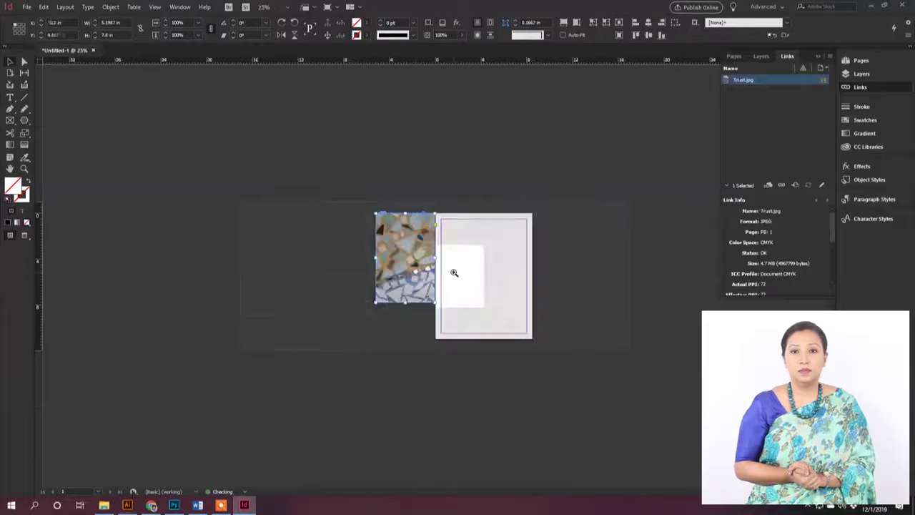
Fit the picture to its frame and position it inside the page margins at about X 1.78 in, Y 1.22 in
{"action": "left_click_drag", "start_coordinate": [392, 256], "coordinate": [531, 286]}
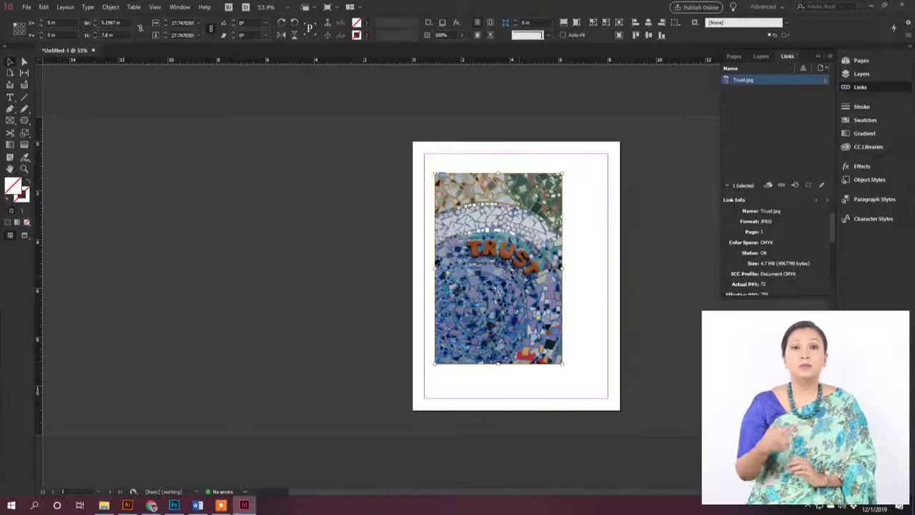
{"action": "left_click_drag", "start_coordinate": [547, 236], "coordinate": [551, 228]}
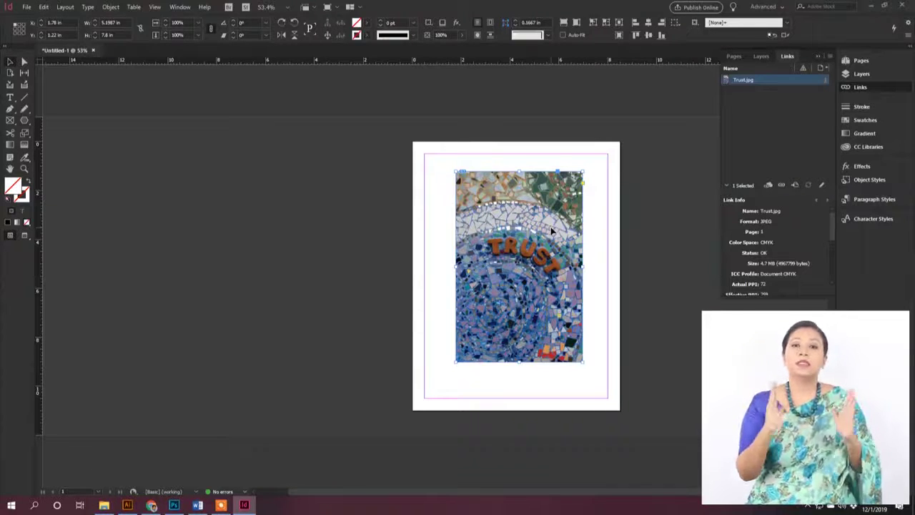
{"action": "scroll", "coordinate": [547, 234], "scroll_direction": "up", "scroll_amount": 1}
{"action": "left_click", "coordinate": [515, 225]}
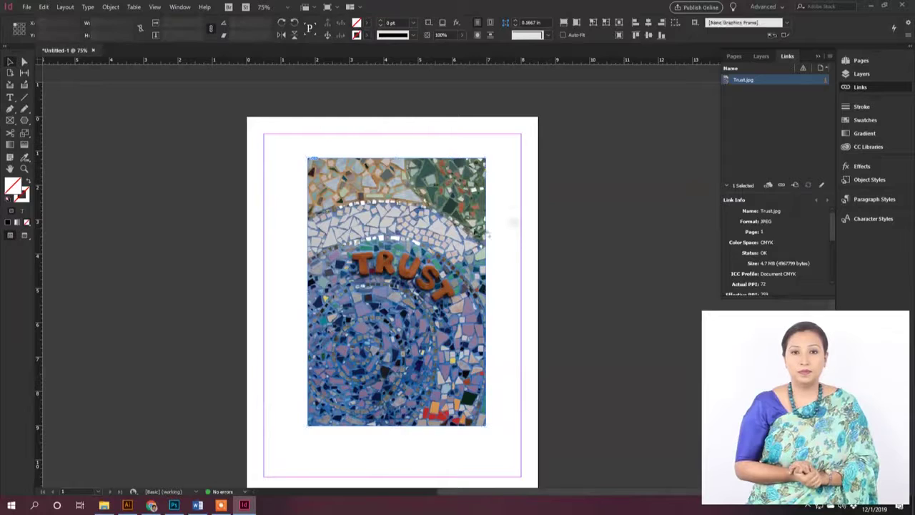
Resize the picture inside its frame, settling on a scale of about 28%, and deselect it
{"action": "left_click", "coordinate": [426, 237]}
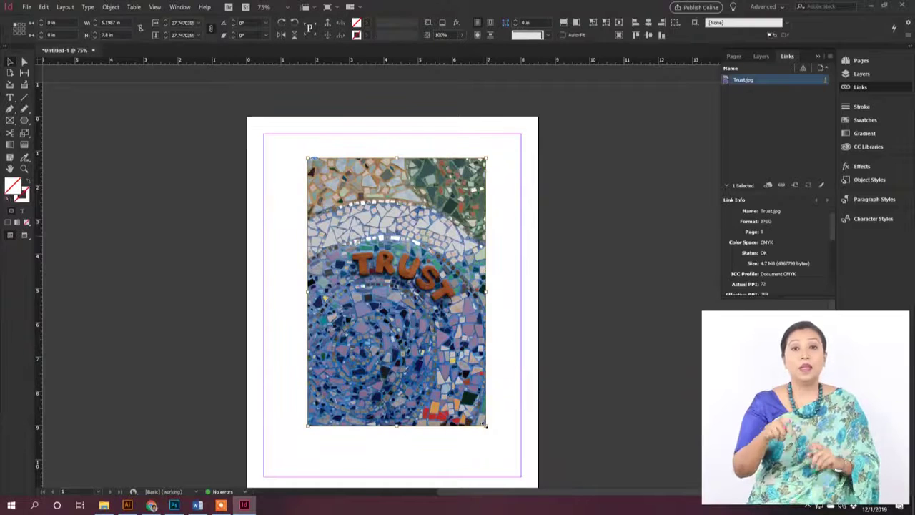
{"action": "left_click_drag", "start_coordinate": [487, 426], "coordinate": [517, 470]}
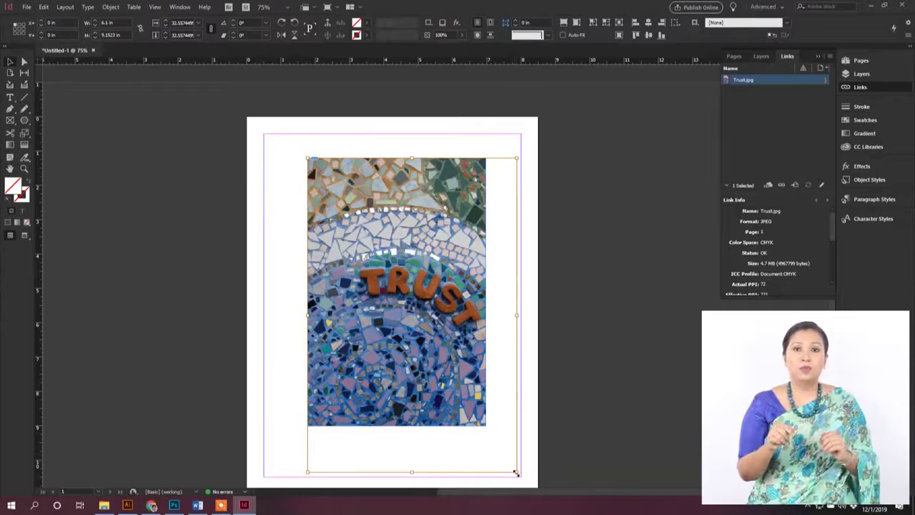
{"action": "left_click_drag", "start_coordinate": [516, 473], "coordinate": [488, 428]}
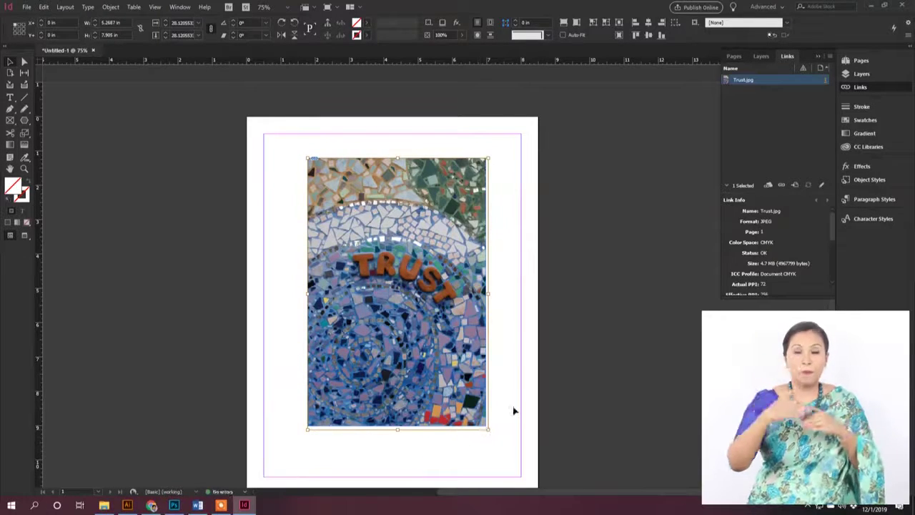
{"action": "left_click", "coordinate": [512, 397]}
{"action": "key", "text": "ctrl+equal"}
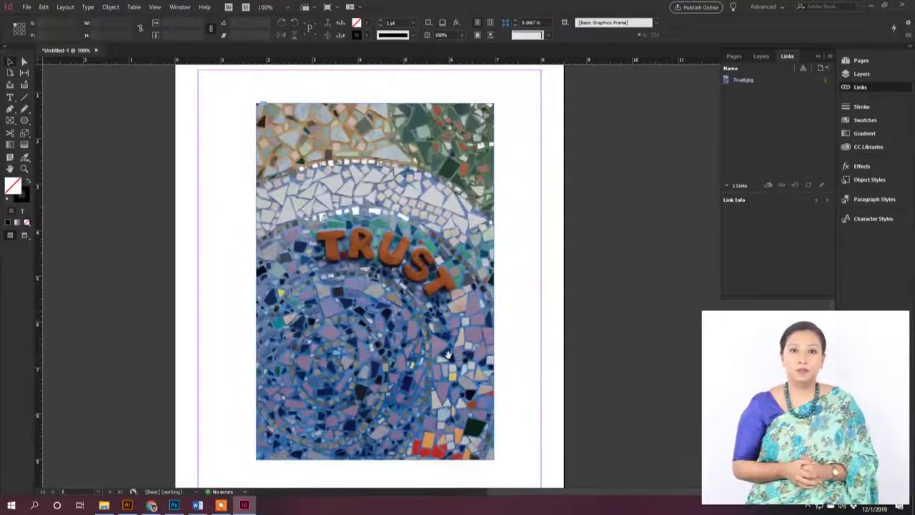
Try Fast Display as the document's display performance, and return it to Typical Display
{"action": "left_click", "coordinate": [154, 8]}
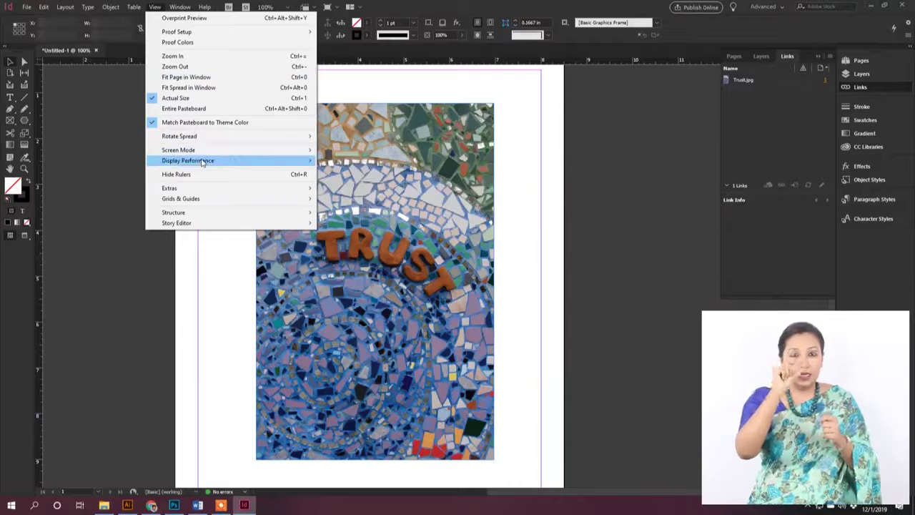
{"action": "mouse_move", "coordinate": [202, 162]}
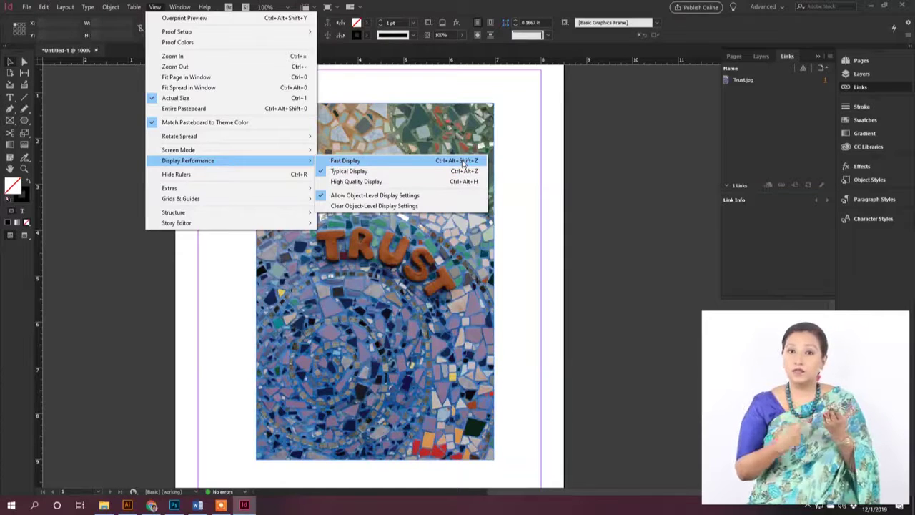
{"action": "left_click", "coordinate": [462, 163]}
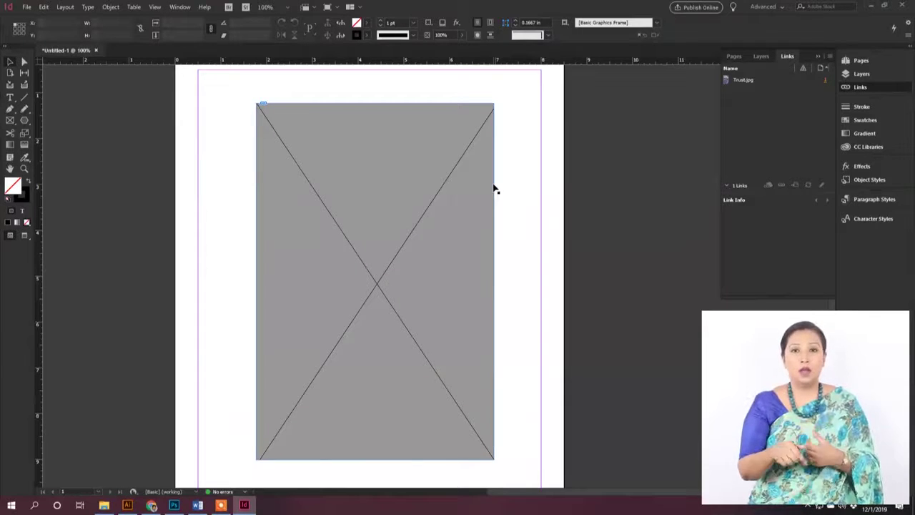
{"action": "left_click", "coordinate": [150, 7]}
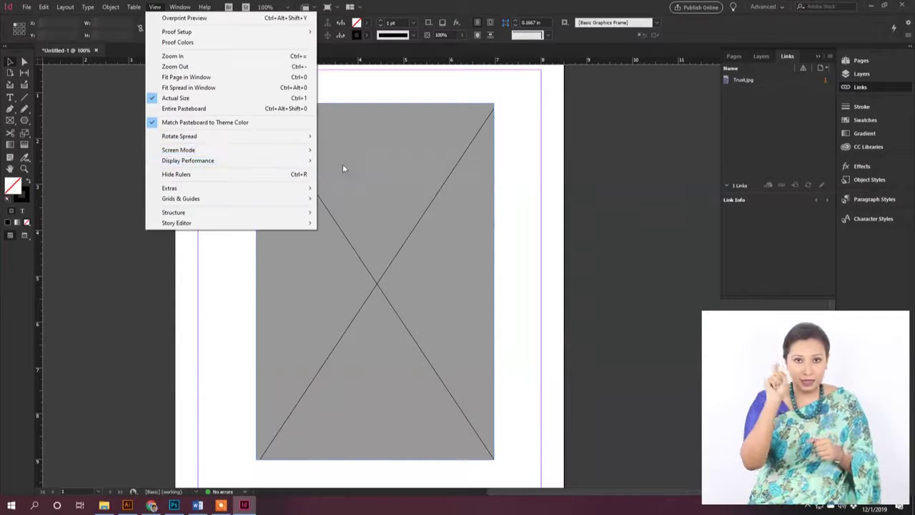
{"action": "mouse_move", "coordinate": [304, 160]}
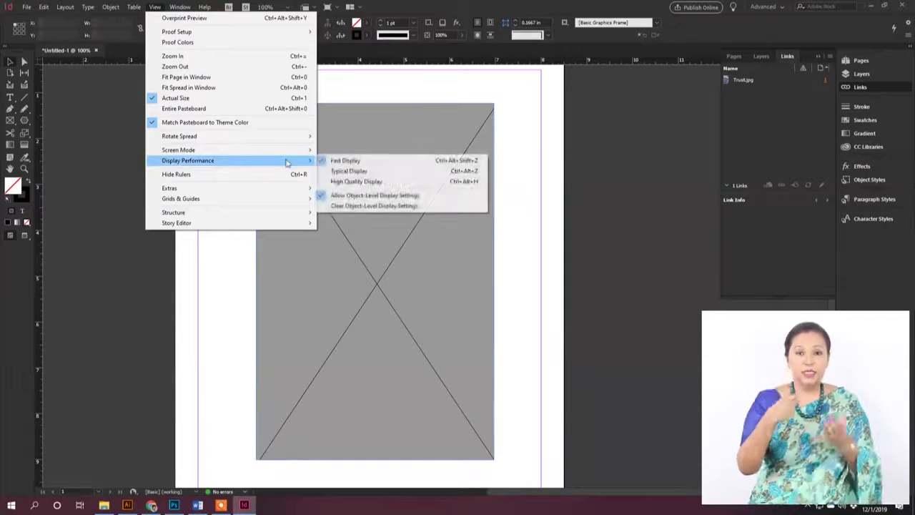
{"action": "left_click", "coordinate": [362, 172]}
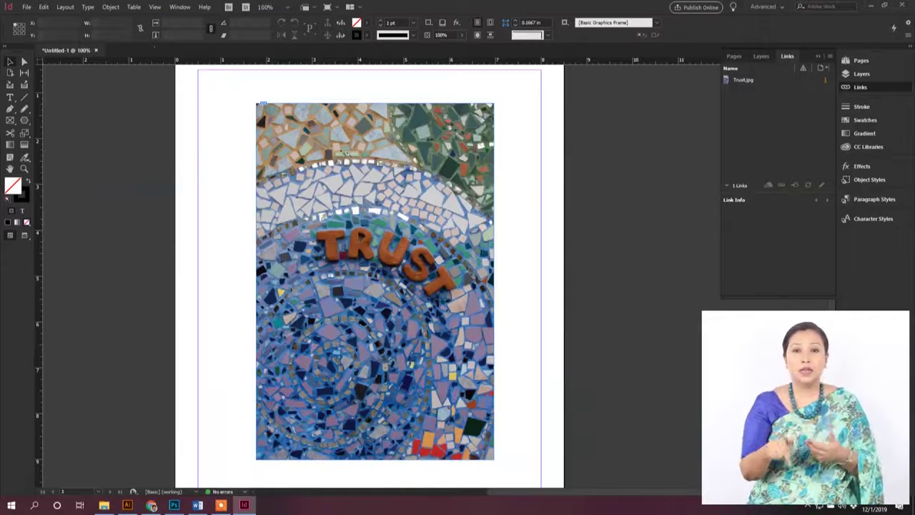
Set the display performance to High Quality Display while viewing the upper part of the picture up close
{"action": "left_click_drag", "start_coordinate": [222, 94], "coordinate": [493, 198]}
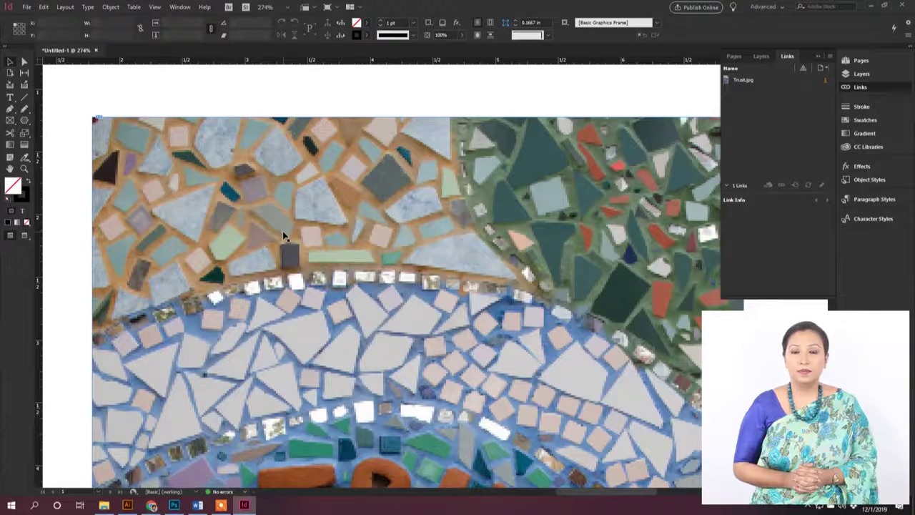
{"action": "left_click", "coordinate": [155, 7]}
{"action": "mouse_move", "coordinate": [236, 160]}
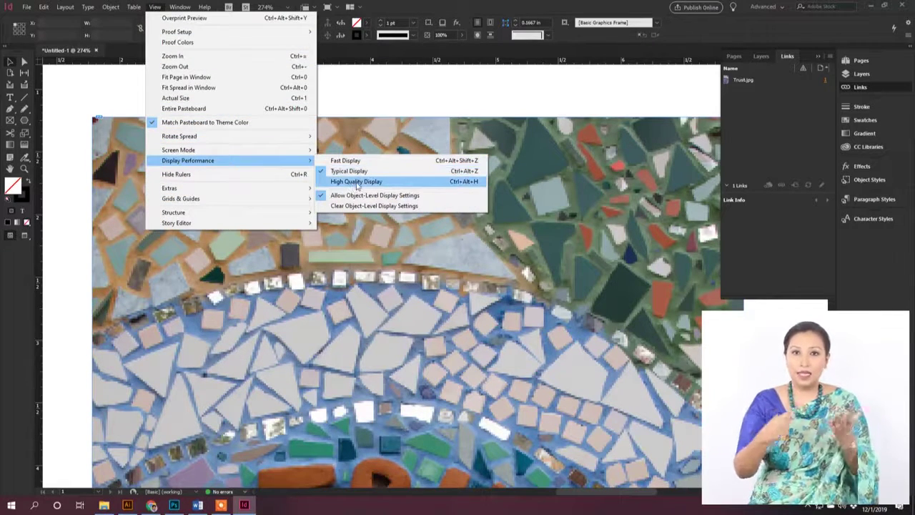
{"action": "left_click", "coordinate": [358, 183]}
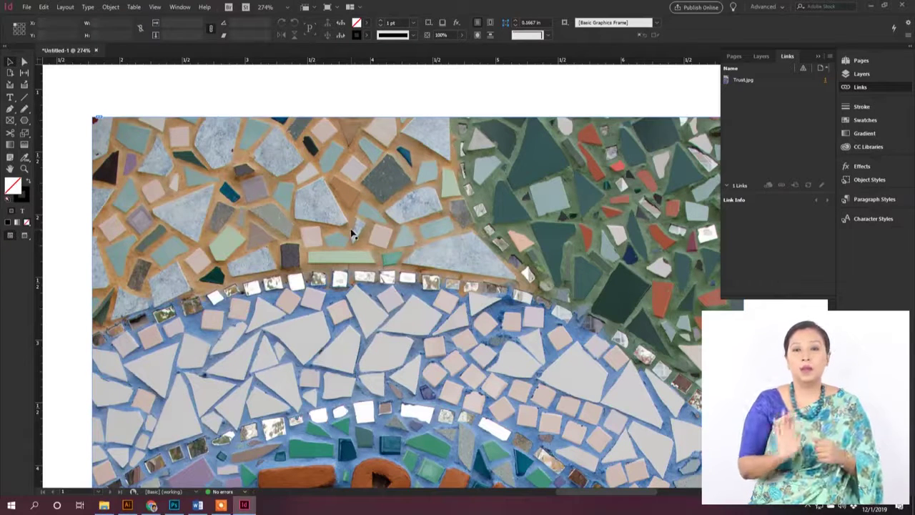
Open the colour settings and choose the North America General Purpose 2 preset
{"action": "left_click", "coordinate": [44, 7]}
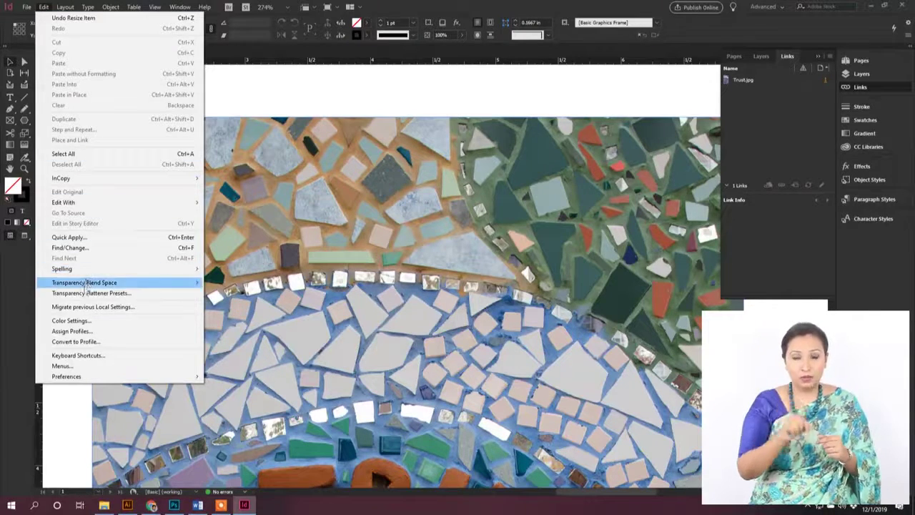
{"action": "left_click", "coordinate": [70, 320]}
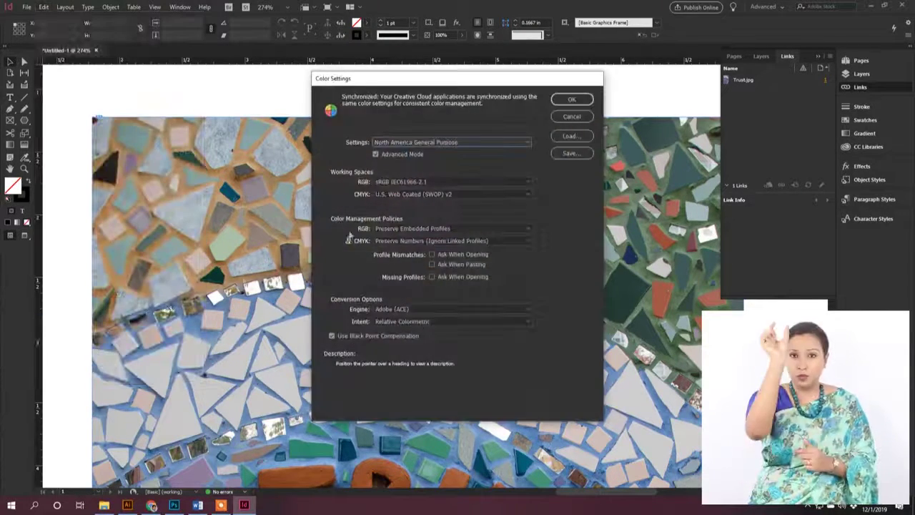
{"action": "left_click_drag", "start_coordinate": [408, 80], "coordinate": [275, 99]}
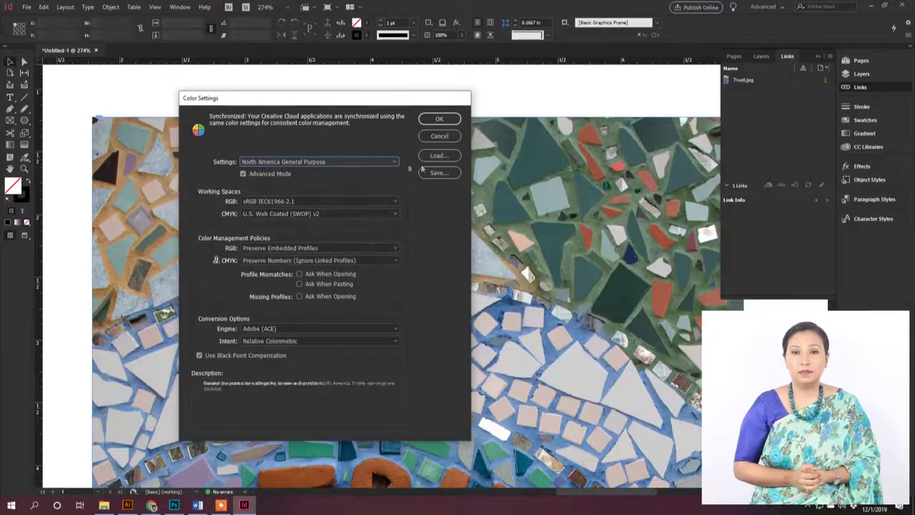
{"action": "left_click", "coordinate": [392, 162]}
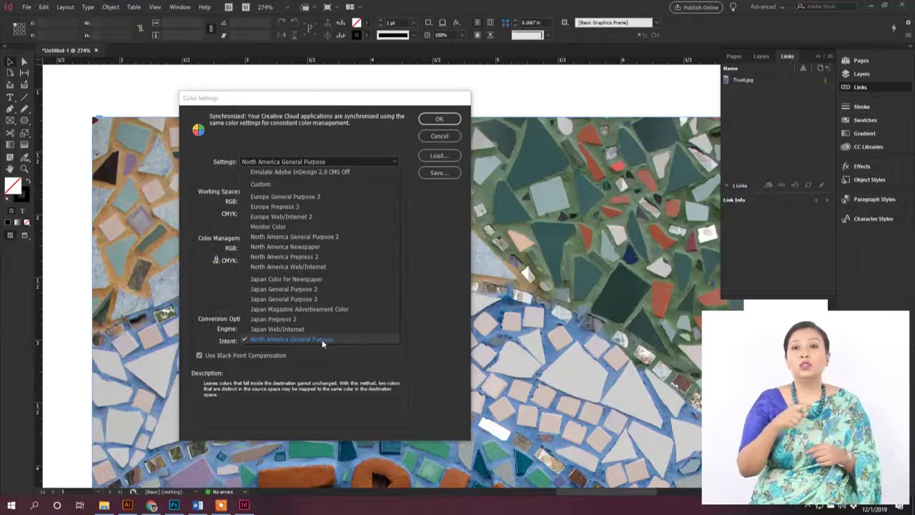
{"action": "left_click", "coordinate": [327, 238]}
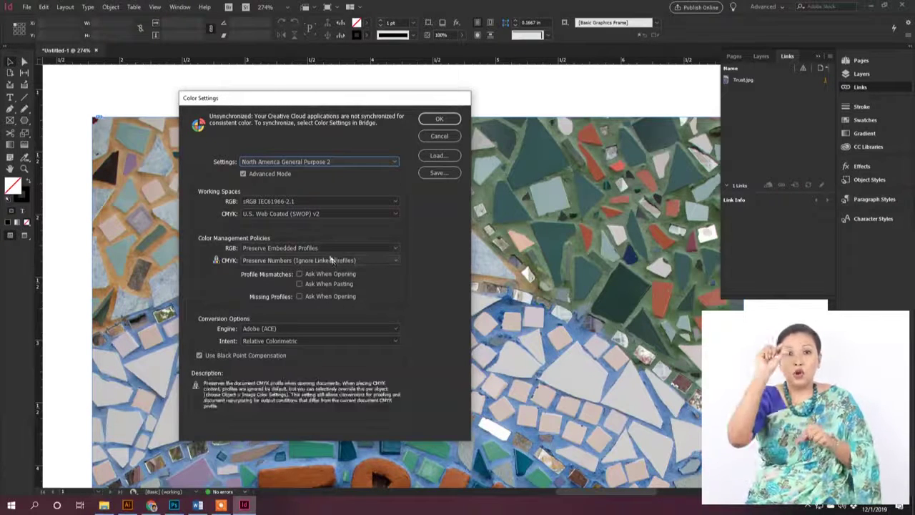
Choose sRGB IEC61966-2.1 as the RGB working space, reapply the North America General Purpose 2 preset, and accept the colour settings
{"action": "left_click", "coordinate": [394, 201]}
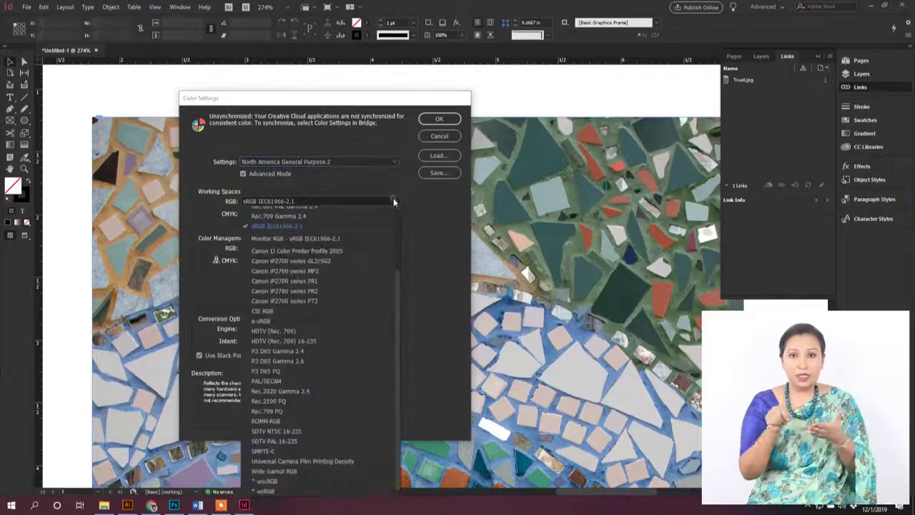
{"action": "left_click", "coordinate": [299, 227]}
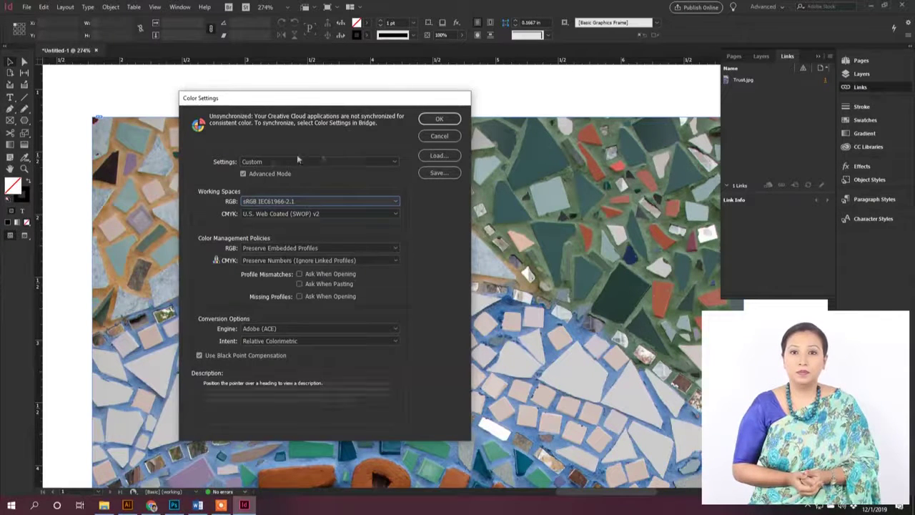
{"action": "left_click", "coordinate": [341, 162]}
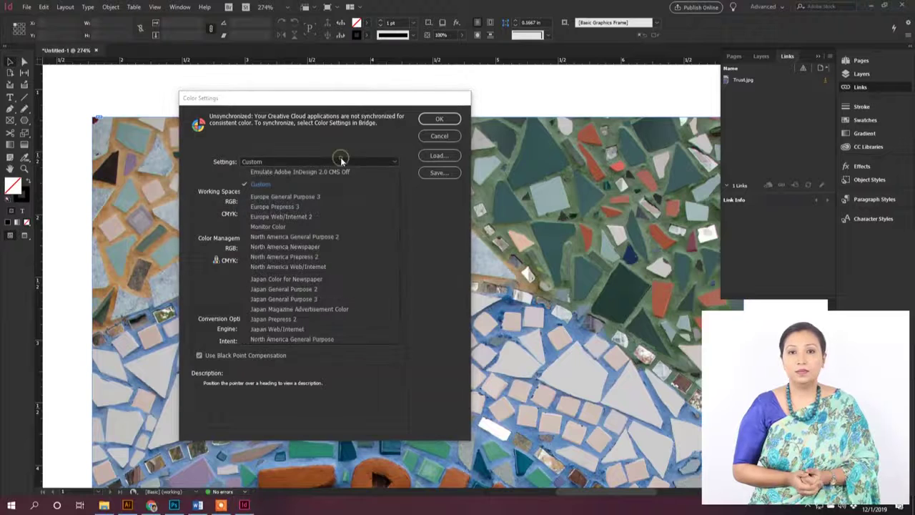
{"action": "left_click", "coordinate": [333, 235]}
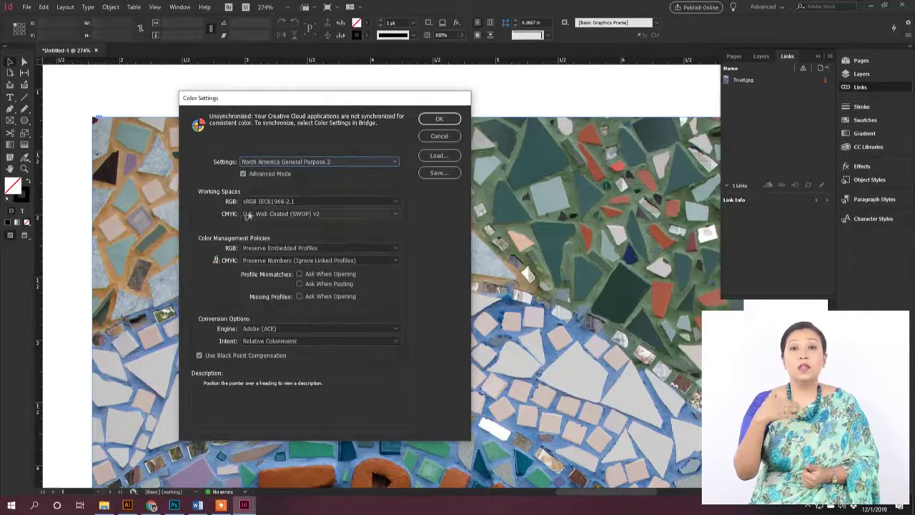
{"action": "left_click", "coordinate": [452, 118]}
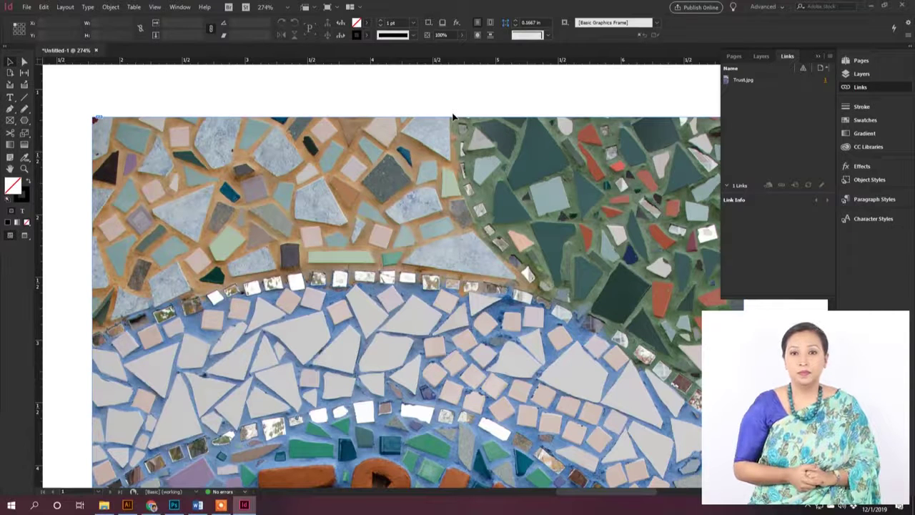
Switch to File Explorer and open 3.1_Start.indd from the Class-3.1 folder
{"action": "left_click", "coordinate": [104, 506]}
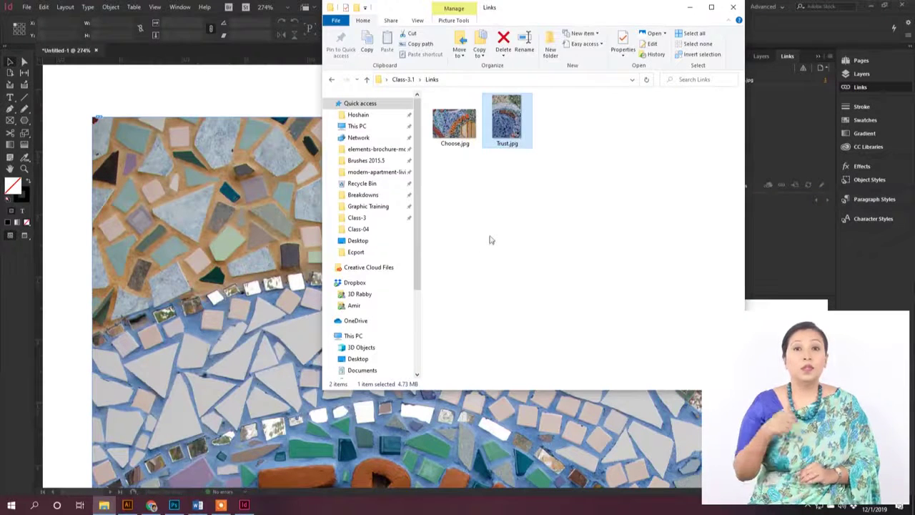
{"action": "key", "text": "BackSpace"}
{"action": "left_click", "coordinate": [463, 131]}
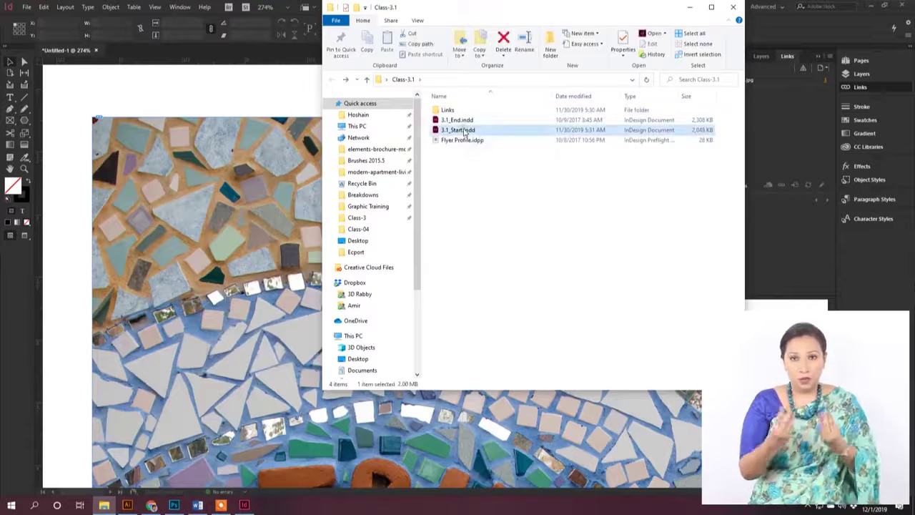
{"action": "double_click", "coordinate": [463, 130]}
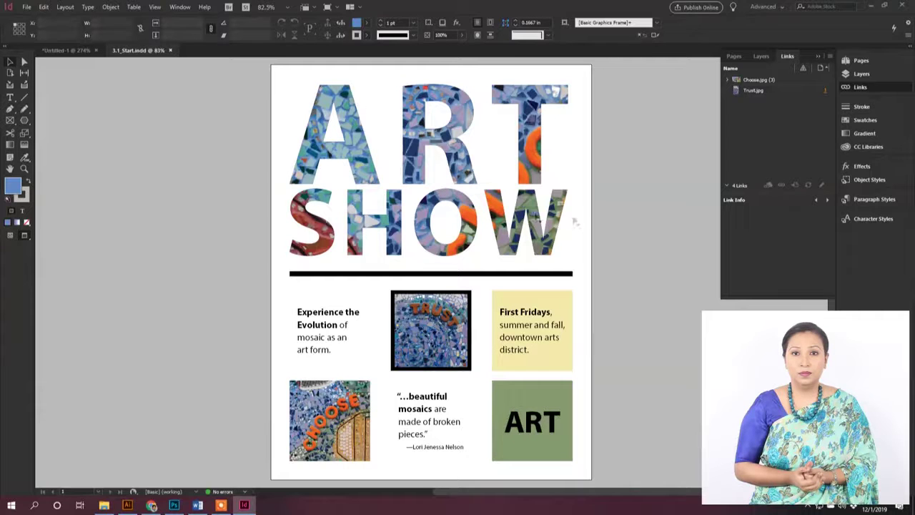
Turn on Proof Colors for the flyer and check the available proof setup choices
{"action": "left_click", "coordinate": [154, 7]}
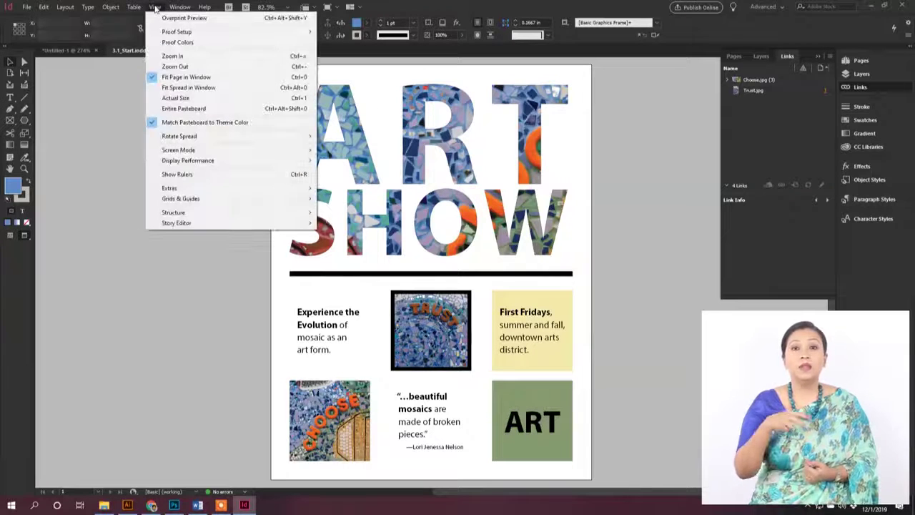
{"action": "left_click", "coordinate": [197, 44]}
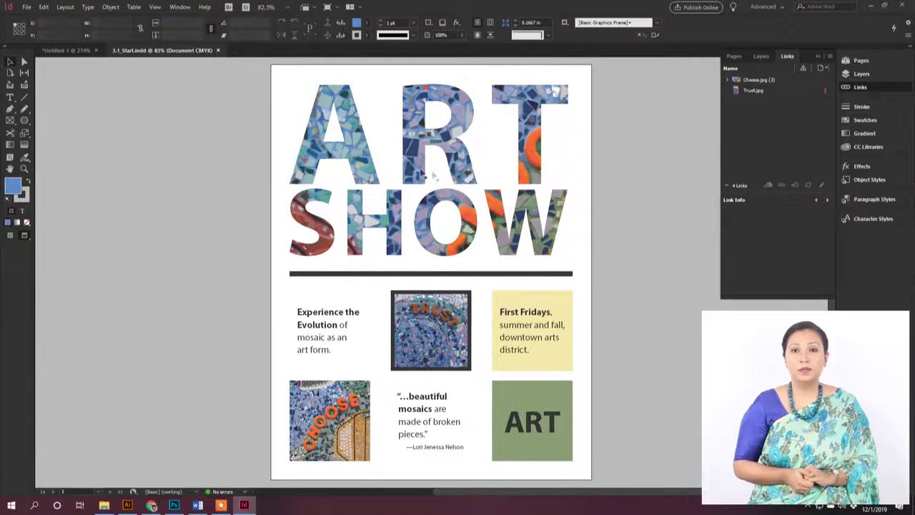
{"action": "scroll", "coordinate": [435, 172], "scroll_direction": "down", "scroll_amount": 2}
{"action": "scroll", "coordinate": [438, 170], "scroll_direction": "up", "scroll_amount": 3}
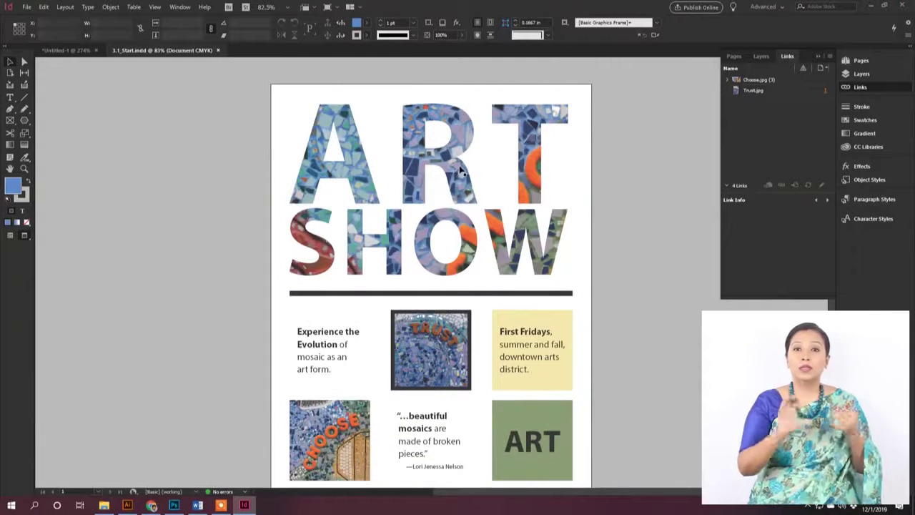
{"action": "left_click", "coordinate": [155, 7]}
{"action": "mouse_move", "coordinate": [194, 32]}
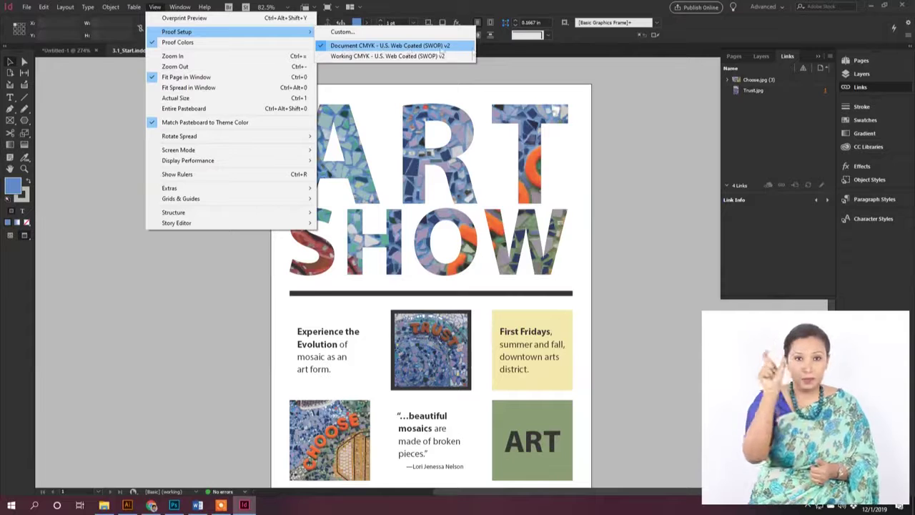
{"action": "left_click", "coordinate": [516, 73]}
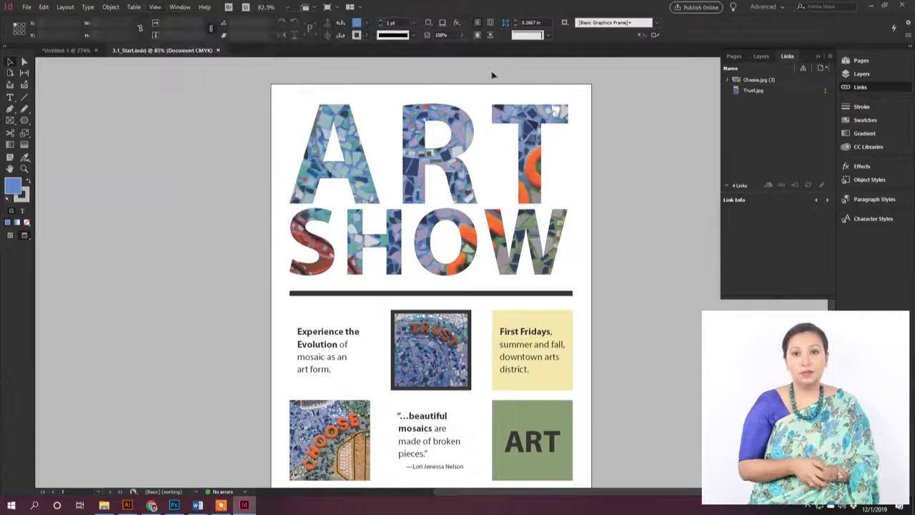
Set up a custom proof condition that simulates Dot Gain 20%, and view the flyer with it
{"action": "left_click", "coordinate": [155, 6]}
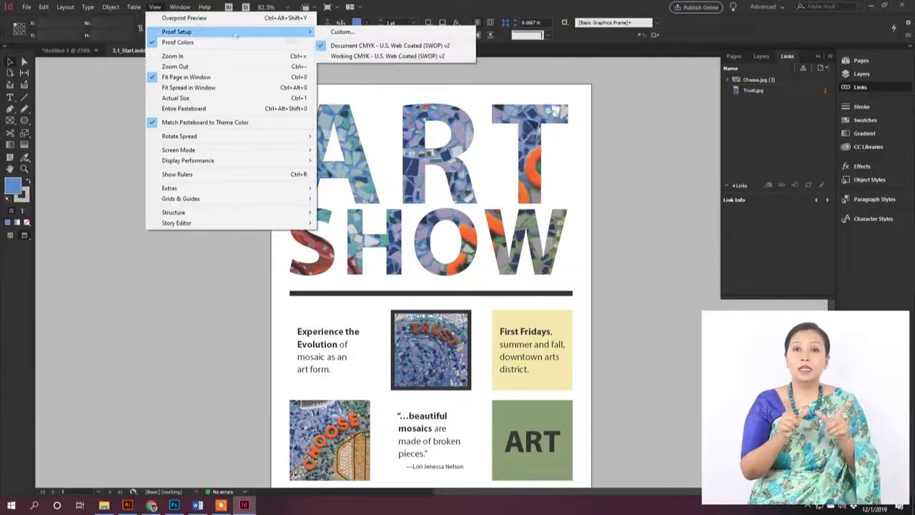
{"action": "left_click", "coordinate": [357, 33]}
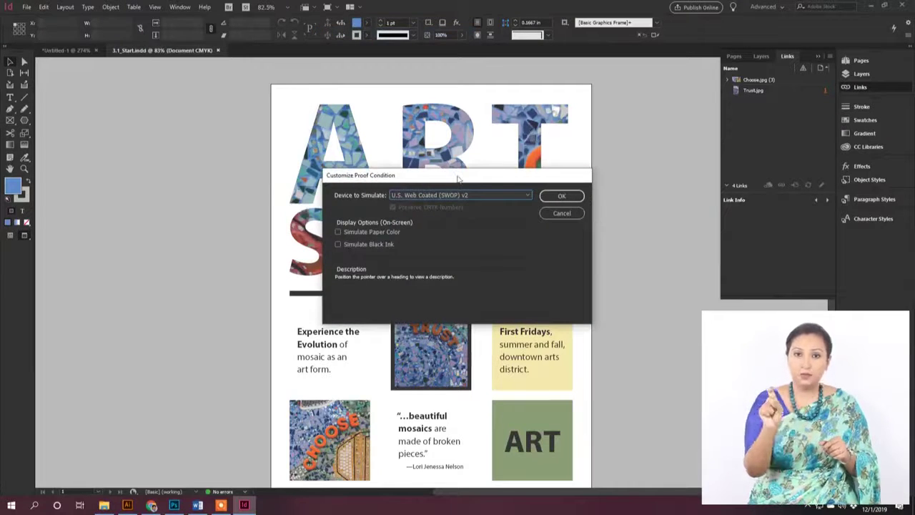
{"action": "left_click_drag", "start_coordinate": [459, 177], "coordinate": [425, 150]}
{"action": "left_click", "coordinate": [482, 166]}
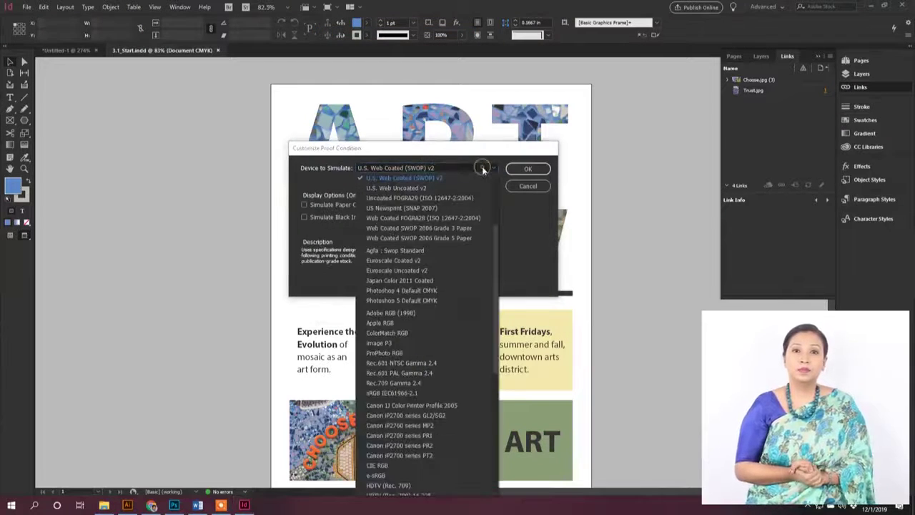
{"action": "scroll", "coordinate": [456, 298], "scroll_direction": "down", "scroll_amount": 5}
{"action": "scroll", "coordinate": [456, 297], "scroll_direction": "down", "scroll_amount": 5}
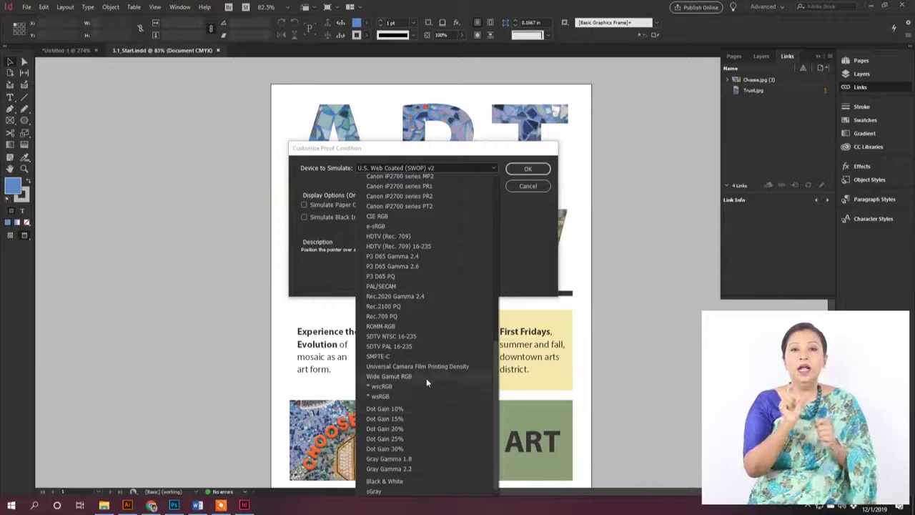
{"action": "left_click", "coordinate": [398, 429]}
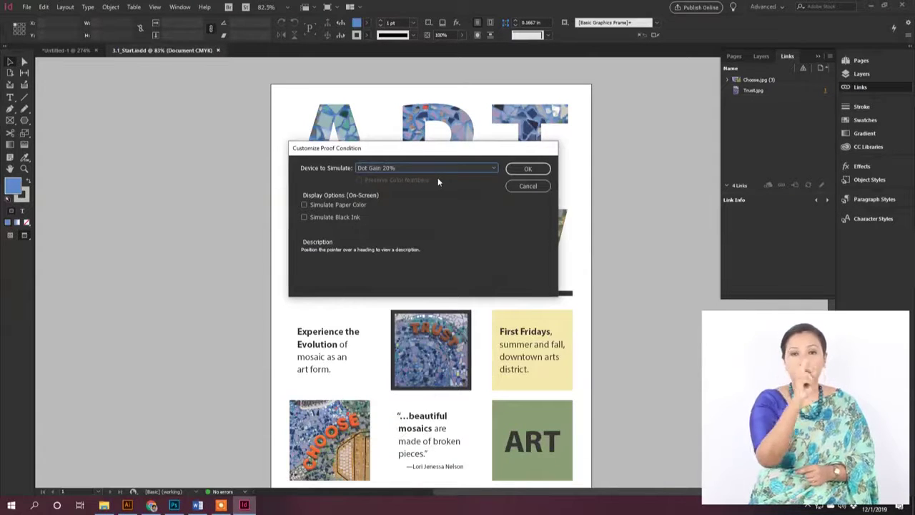
{"action": "left_click", "coordinate": [524, 170]}
{"action": "scroll", "coordinate": [570, 179], "scroll_direction": "down", "scroll_amount": 1}
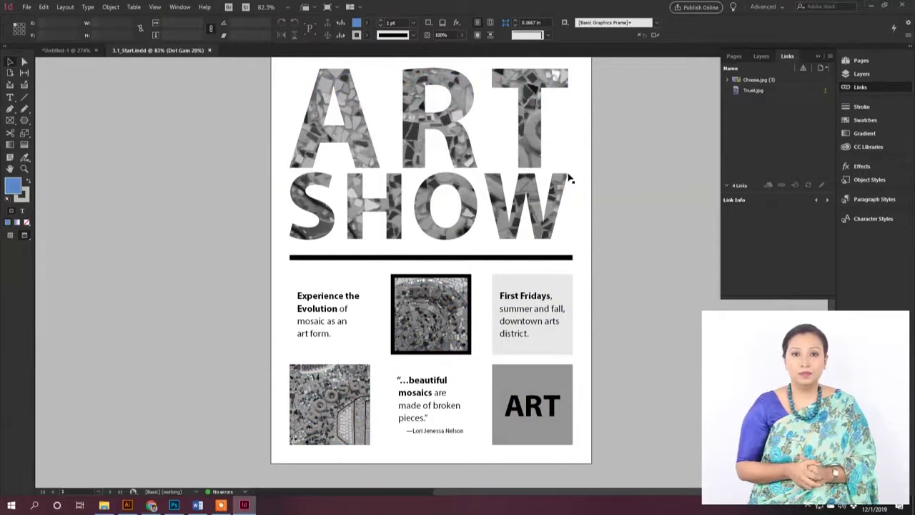
{"action": "scroll", "coordinate": [570, 179], "scroll_direction": "up", "scroll_amount": 1}
Set the flyer's display performance to High Quality Display
{"action": "left_click_drag", "start_coordinate": [262, 80], "coordinate": [572, 288]}
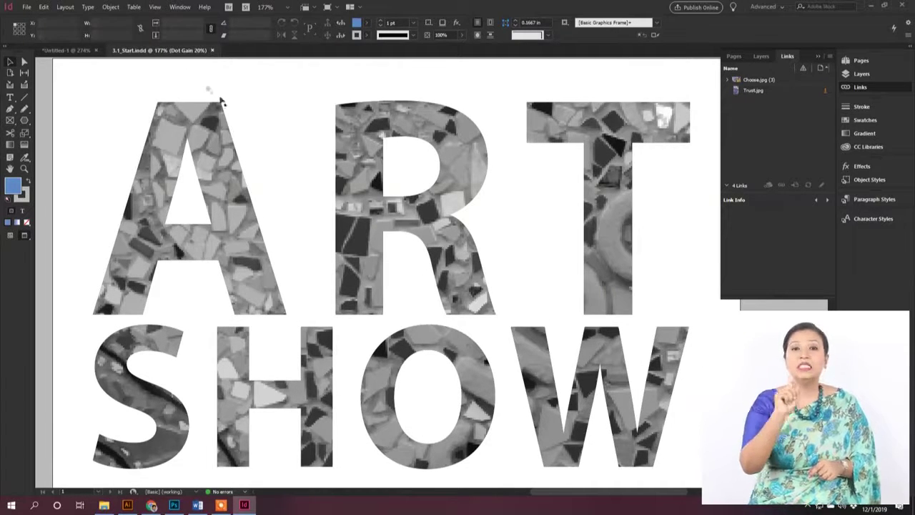
{"action": "left_click", "coordinate": [157, 7]}
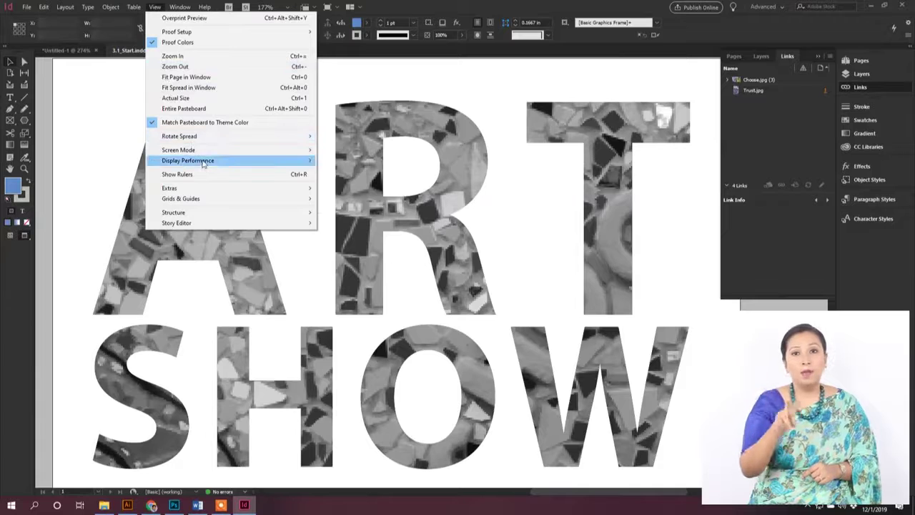
{"action": "mouse_move", "coordinate": [203, 161]}
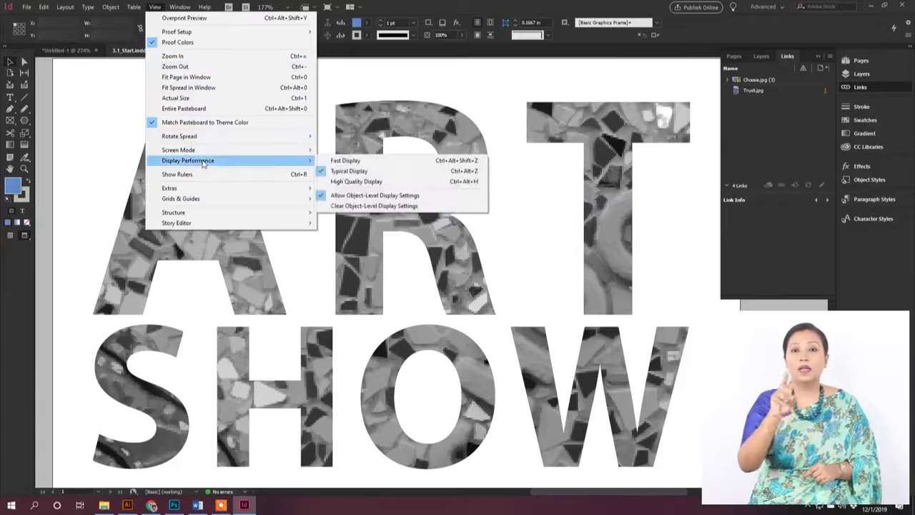
{"action": "left_click", "coordinate": [372, 183]}
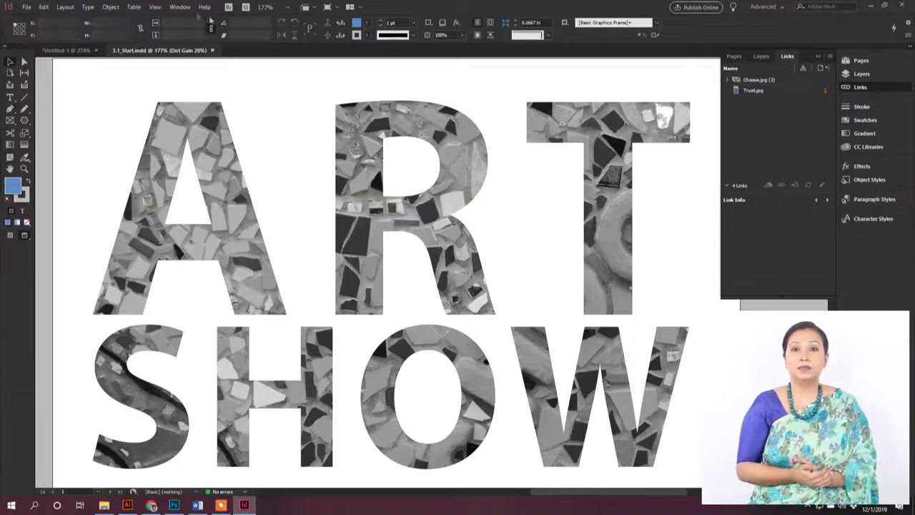
Set the proof setup to Document CMYK - U.S. Web Coated (SWOP) v2
{"action": "left_click", "coordinate": [155, 7]}
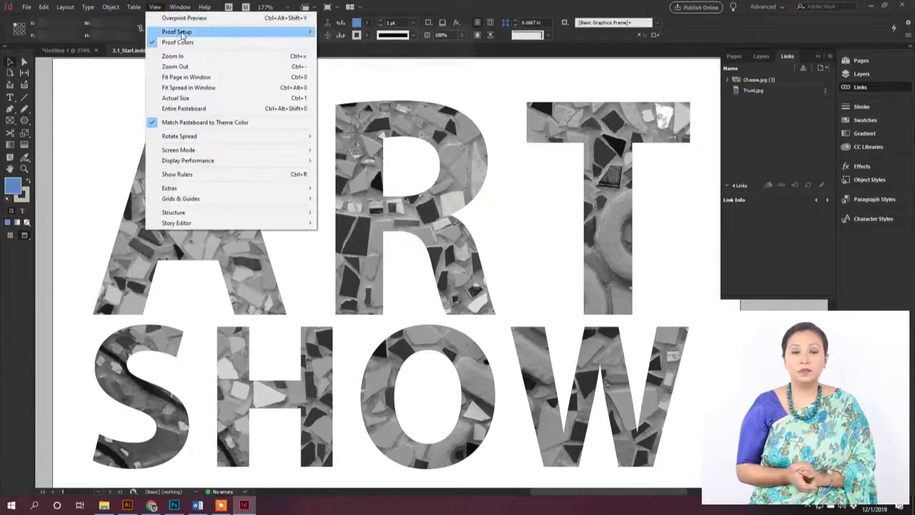
{"action": "mouse_move", "coordinate": [182, 32]}
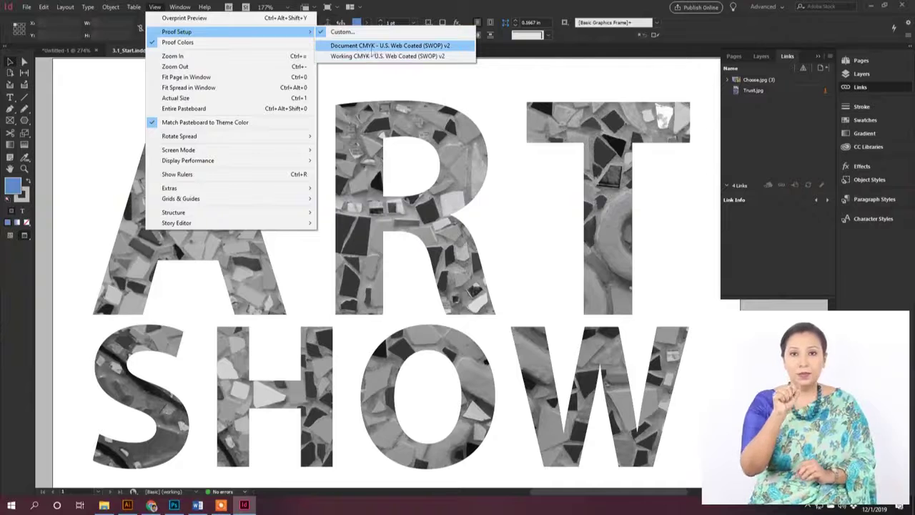
{"action": "left_click", "coordinate": [409, 47]}
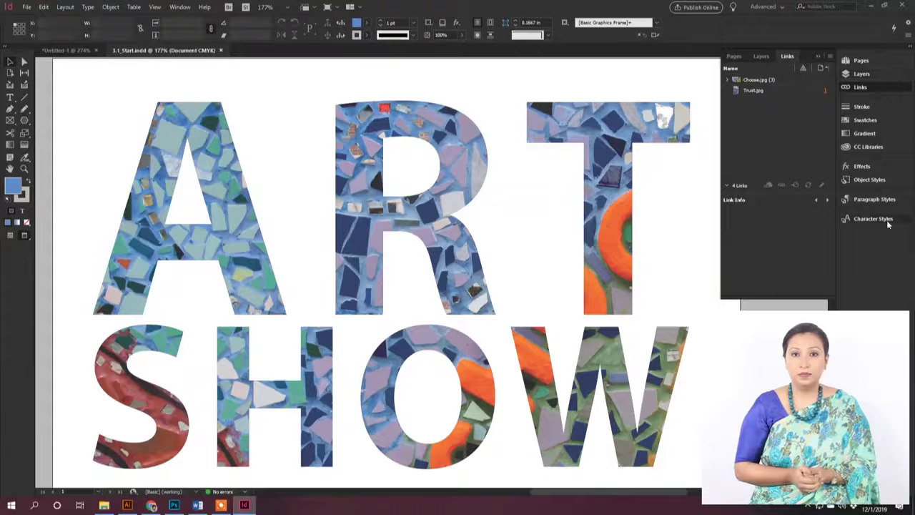
Show the Preflight output tool and open its profile definitions
{"action": "left_click", "coordinate": [181, 9]}
{"action": "mouse_move", "coordinate": [188, 18]}
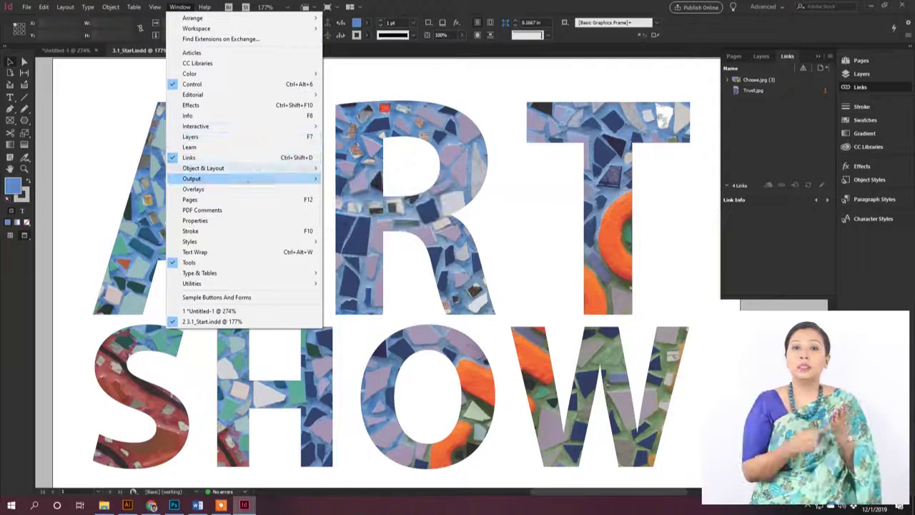
{"action": "mouse_move", "coordinate": [244, 182]}
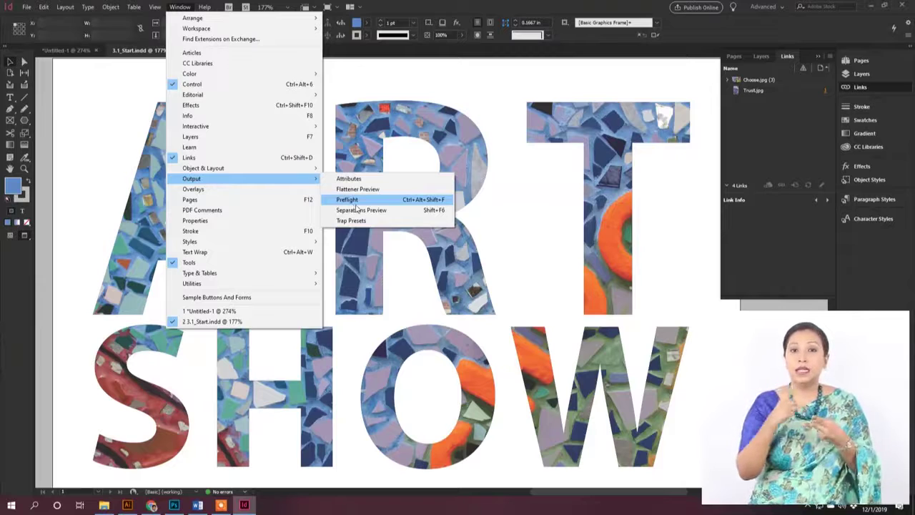
{"action": "left_click", "coordinate": [351, 203]}
{"action": "left_click", "coordinate": [427, 152]}
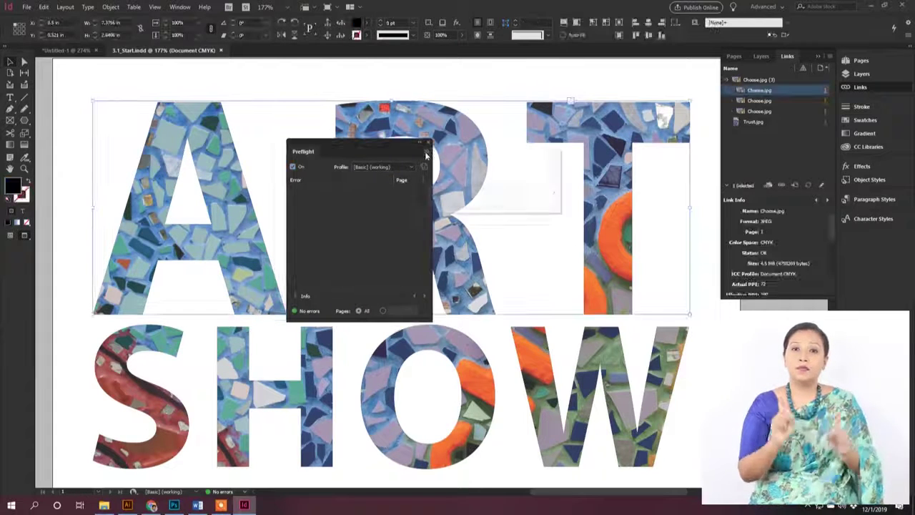
{"action": "left_click", "coordinate": [486, 158]}
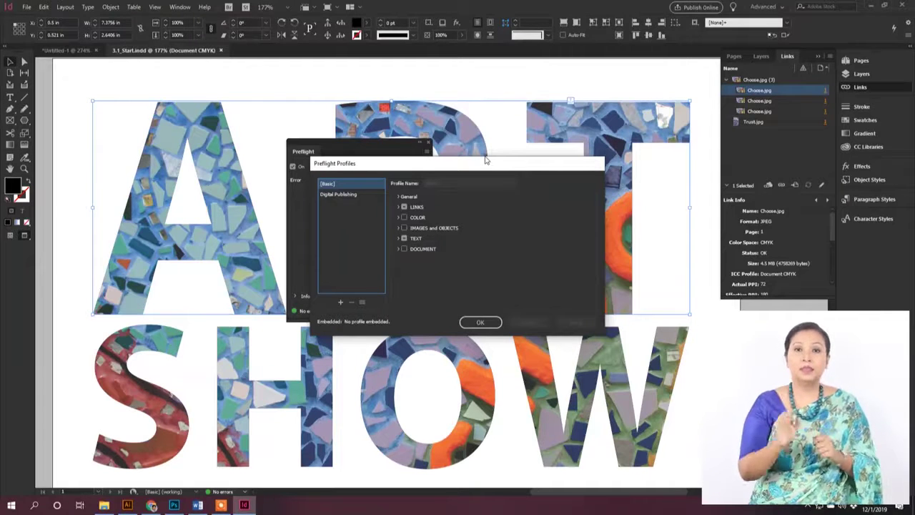
Load Flyer Profile.idpp from the Class-3.1 folder as a preflight profile
{"action": "left_click", "coordinate": [362, 306]}
{"action": "left_click", "coordinate": [415, 304]}
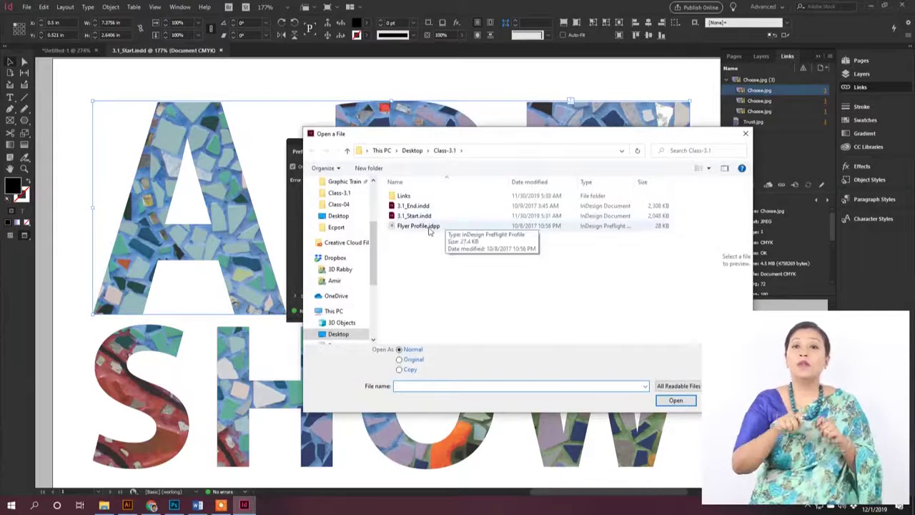
{"action": "left_click", "coordinate": [418, 226]}
{"action": "left_click", "coordinate": [675, 401]}
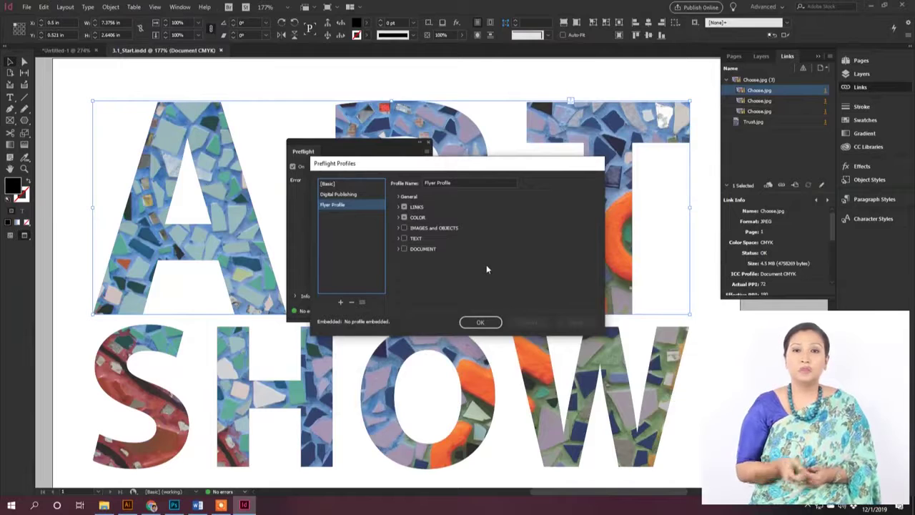
Review the General, Links, Color, Images and Objects, and Text rules of Flyer Profile, and accept the preflight profiles
{"action": "left_click", "coordinate": [398, 196]}
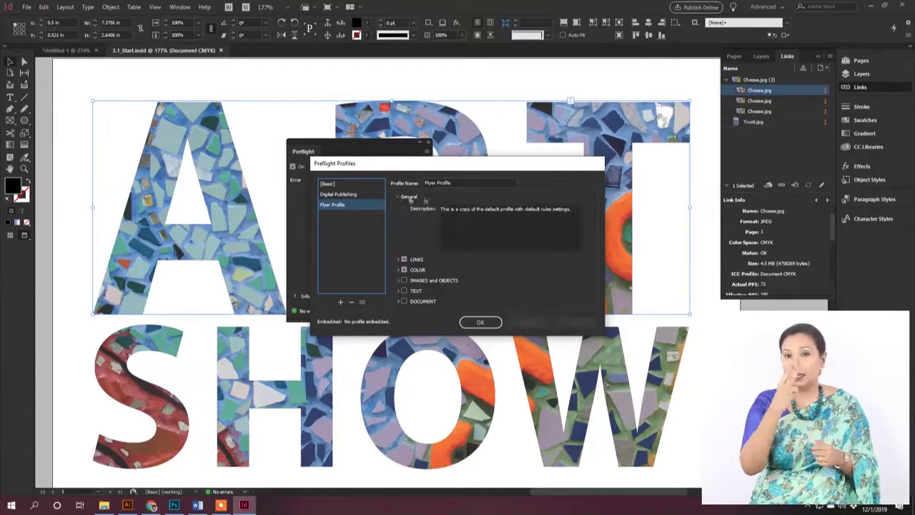
{"action": "left_click", "coordinate": [399, 258]}
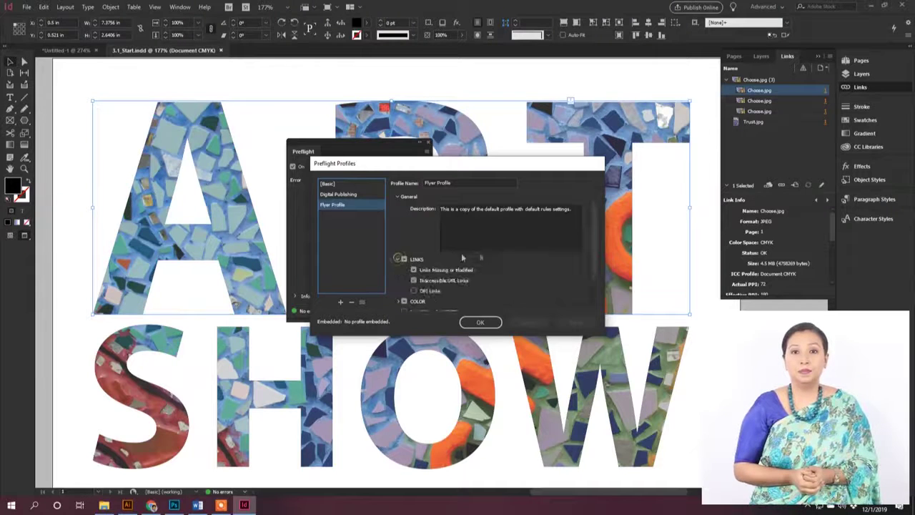
{"action": "scroll", "coordinate": [493, 261], "scroll_direction": "down", "scroll_amount": 1}
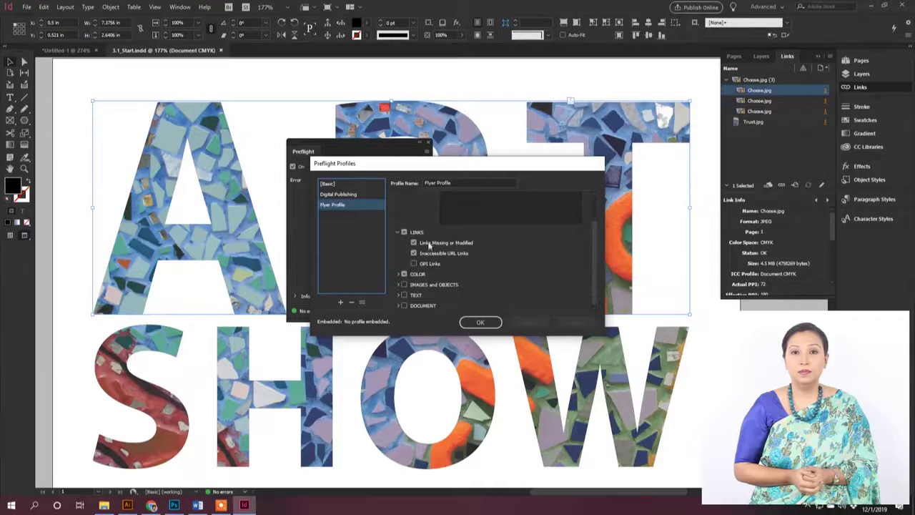
{"action": "scroll", "coordinate": [445, 246], "scroll_direction": "up", "scroll_amount": 1}
{"action": "left_click", "coordinate": [399, 196]}
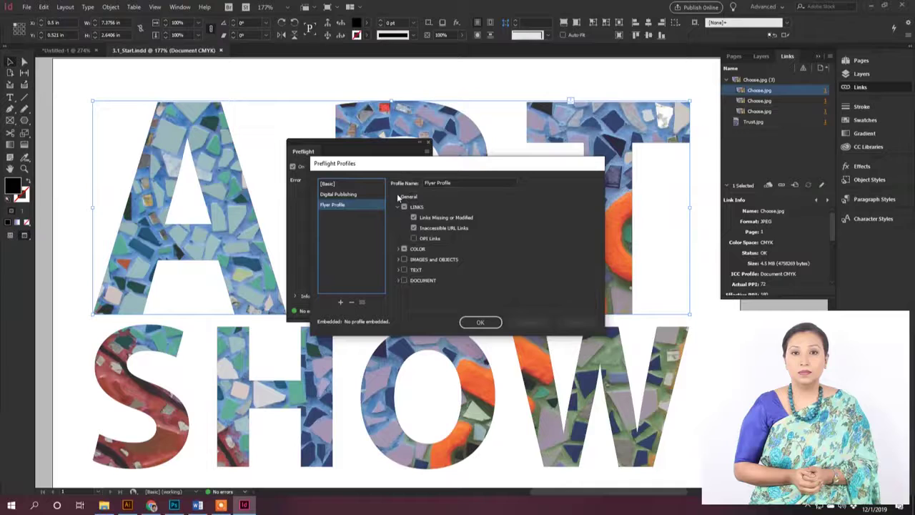
{"action": "left_click", "coordinate": [398, 249]}
{"action": "scroll", "coordinate": [443, 256], "scroll_direction": "down", "scroll_amount": 1}
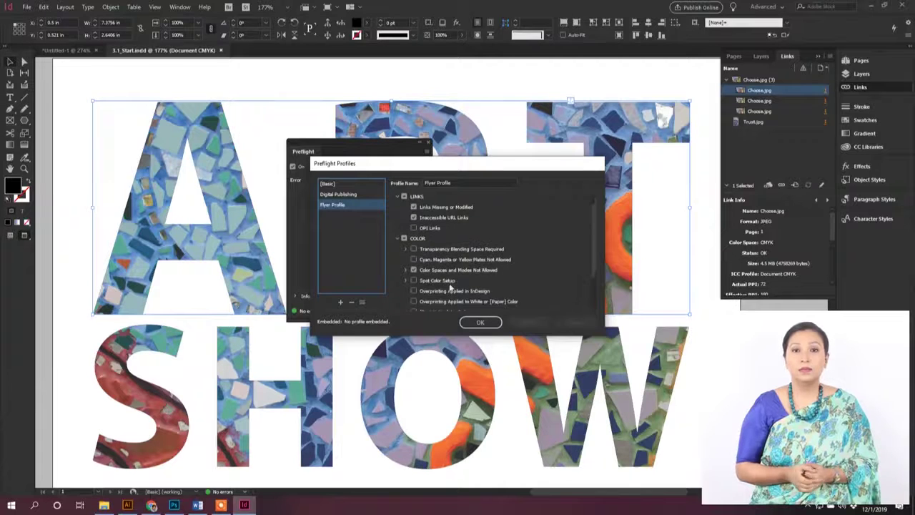
{"action": "scroll", "coordinate": [457, 273], "scroll_direction": "down", "scroll_amount": 3}
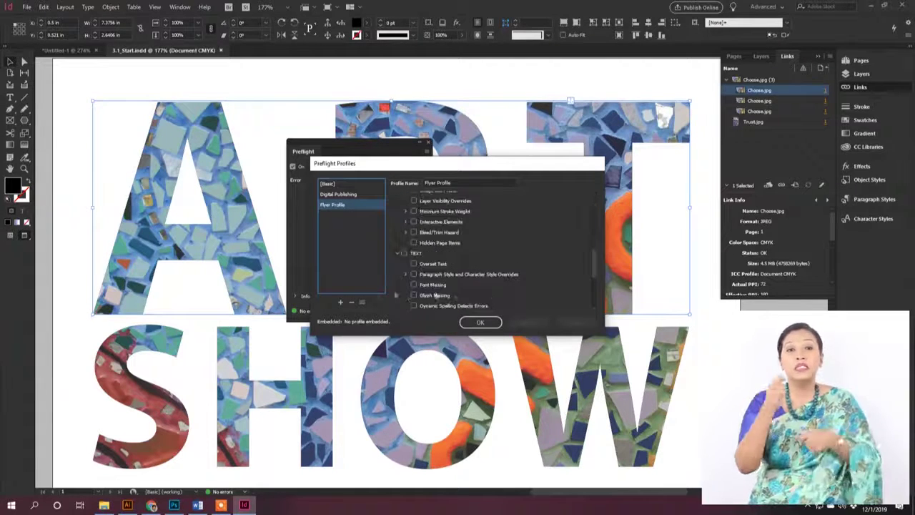
{"action": "left_click", "coordinate": [487, 322]}
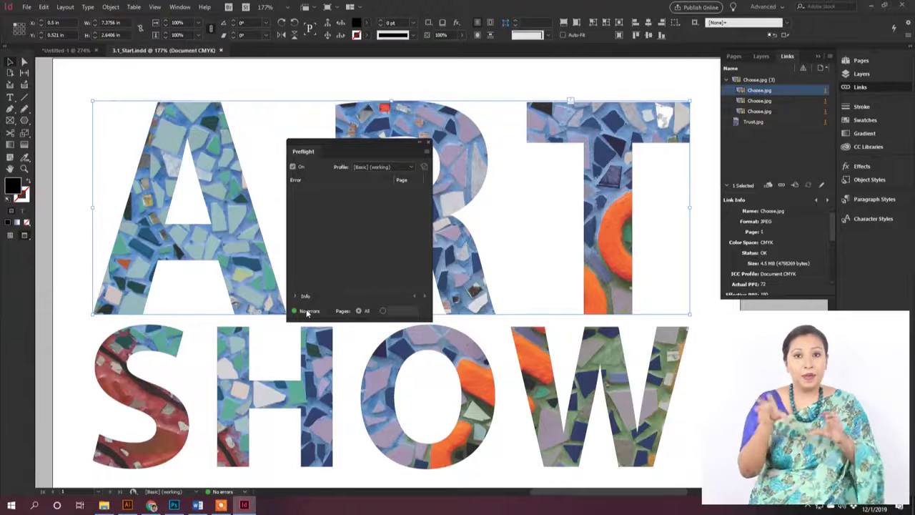
Reopen the preflight profile definitions, view the Digital Publishing profile, accept the definitions, and close Preflight
{"action": "left_click", "coordinate": [427, 152]}
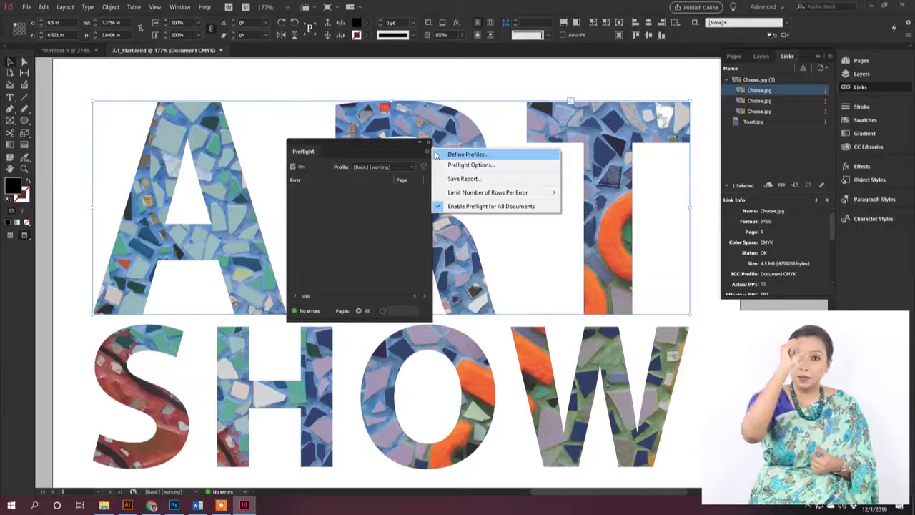
{"action": "left_click", "coordinate": [458, 158]}
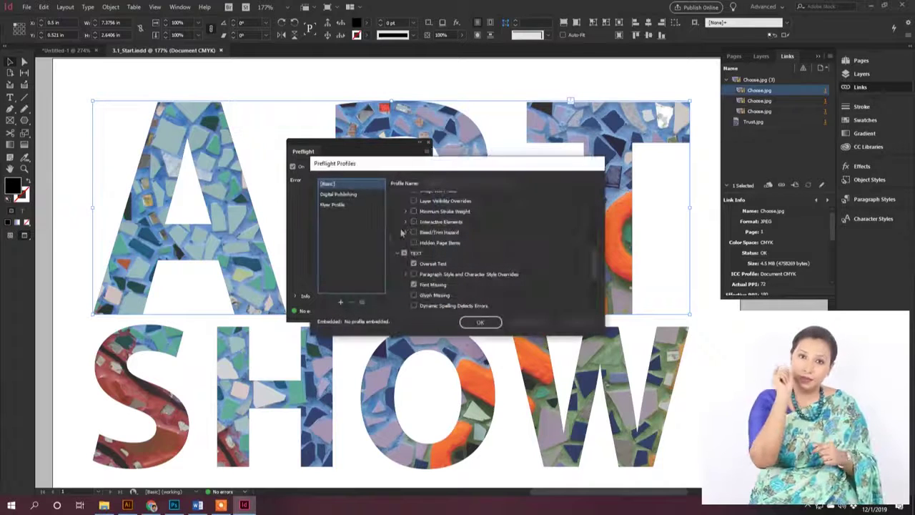
{"action": "left_click", "coordinate": [338, 194]}
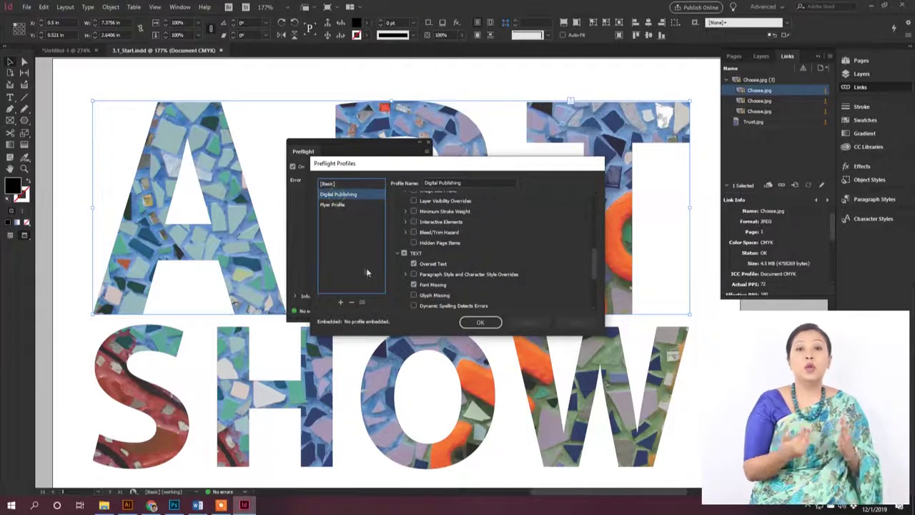
{"action": "left_click", "coordinate": [480, 323]}
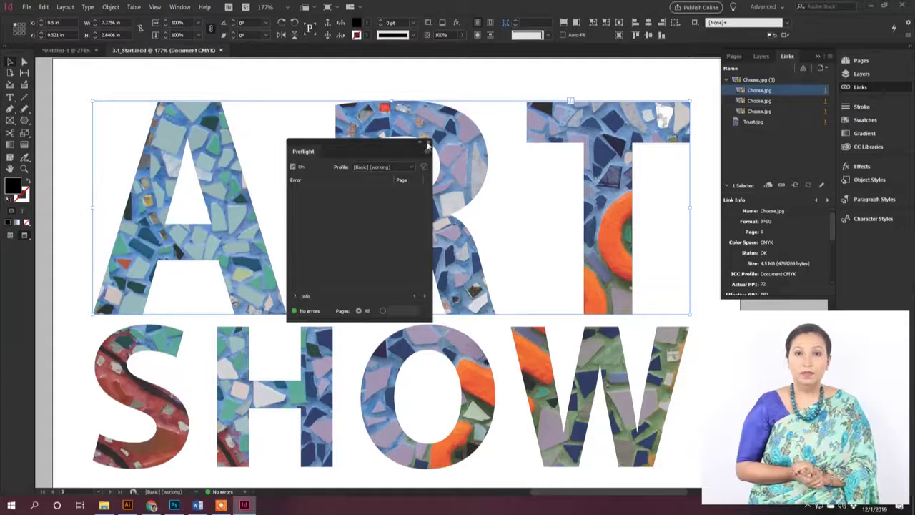
{"action": "left_click", "coordinate": [427, 143]}
Show the document's colour swatches in a floating panel over the artwork, and enlarge and reposition it
{"action": "left_click", "coordinate": [181, 7]}
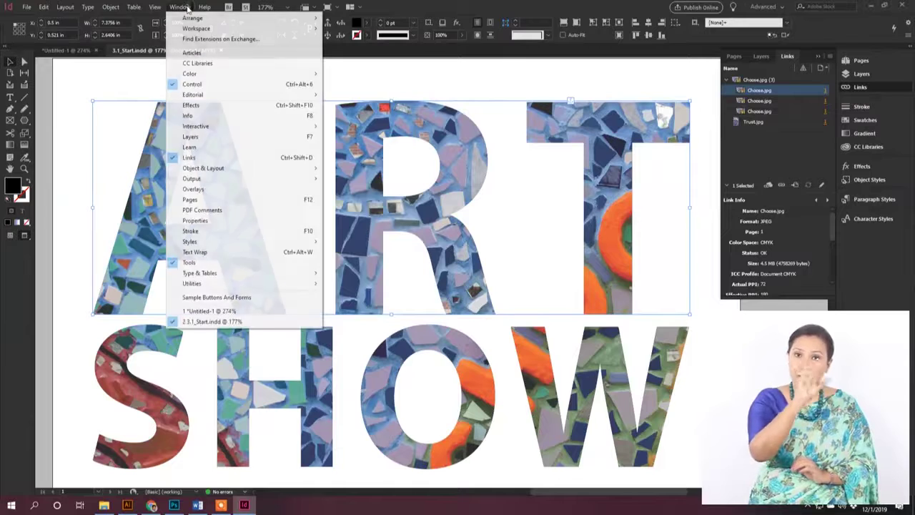
{"action": "mouse_move", "coordinate": [268, 75]}
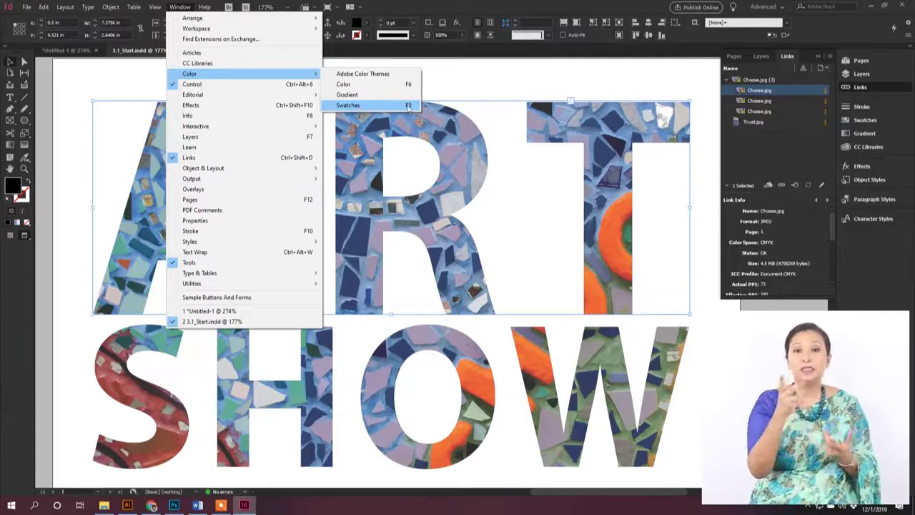
{"action": "left_click", "coordinate": [379, 106]}
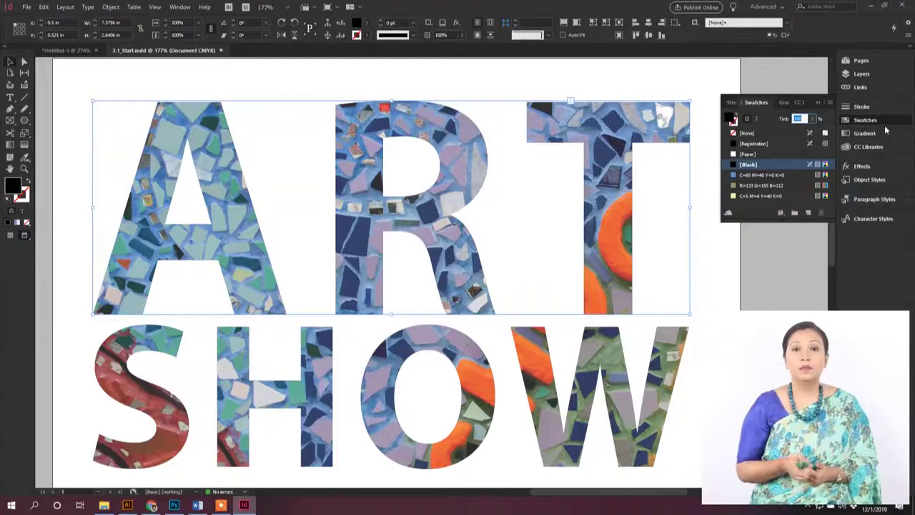
{"action": "left_click_drag", "start_coordinate": [758, 104], "coordinate": [505, 124]}
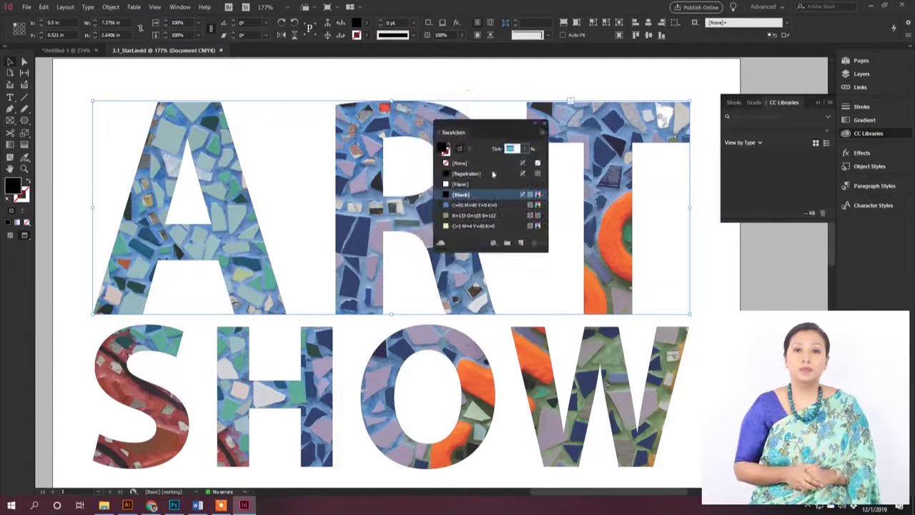
{"action": "left_click_drag", "start_coordinate": [493, 249], "coordinate": [495, 330]}
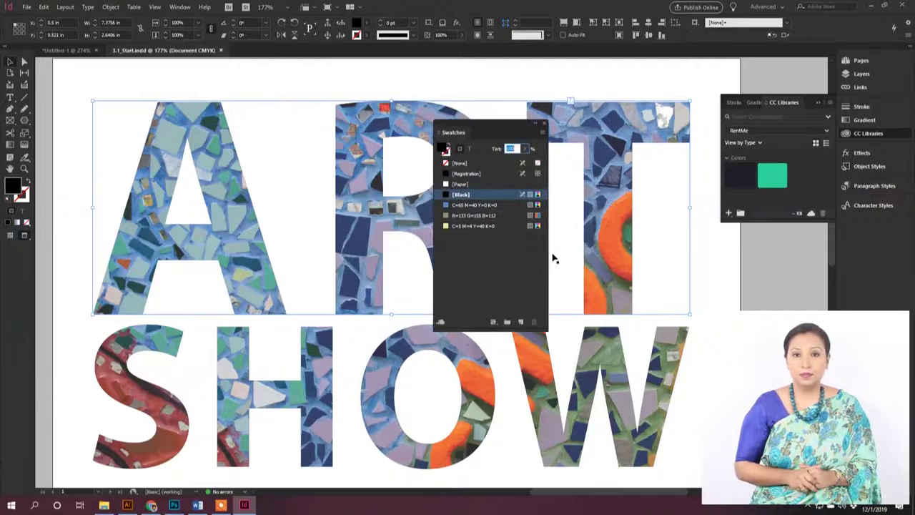
{"action": "left_click_drag", "start_coordinate": [549, 256], "coordinate": [571, 259]}
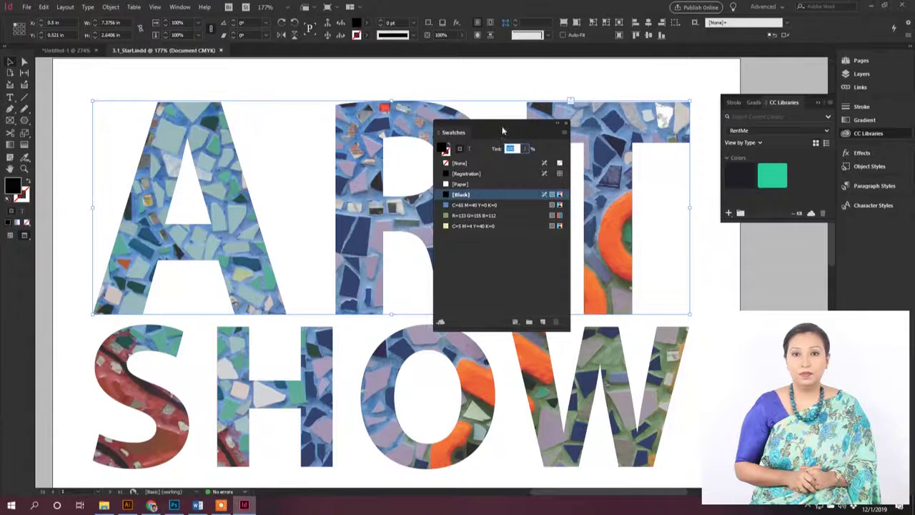
{"action": "left_click_drag", "start_coordinate": [502, 125], "coordinate": [461, 123]}
Convert the R=133 G=155 B=112 swatch from RGB to CMYK colour mode and accept the swatch options
{"action": "left_click", "coordinate": [486, 212]}
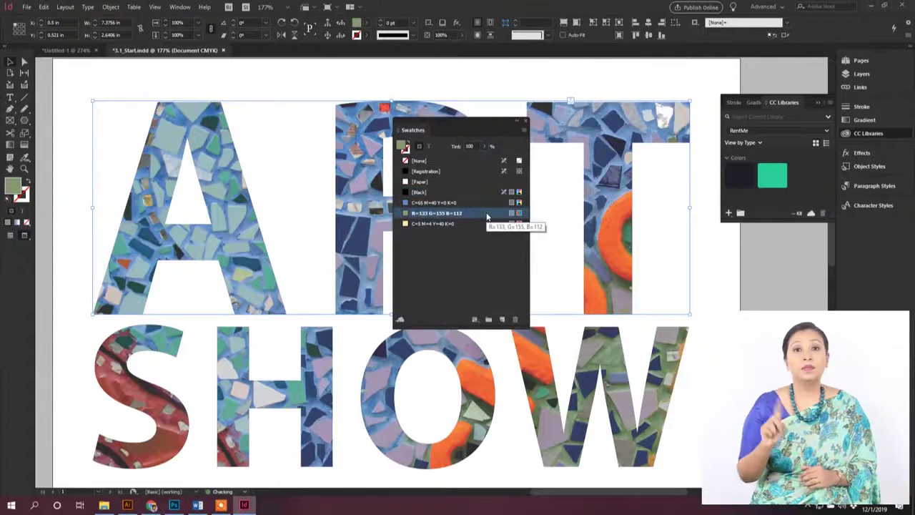
{"action": "double_click", "coordinate": [405, 213]}
{"action": "left_click_drag", "start_coordinate": [471, 156], "coordinate": [444, 159]}
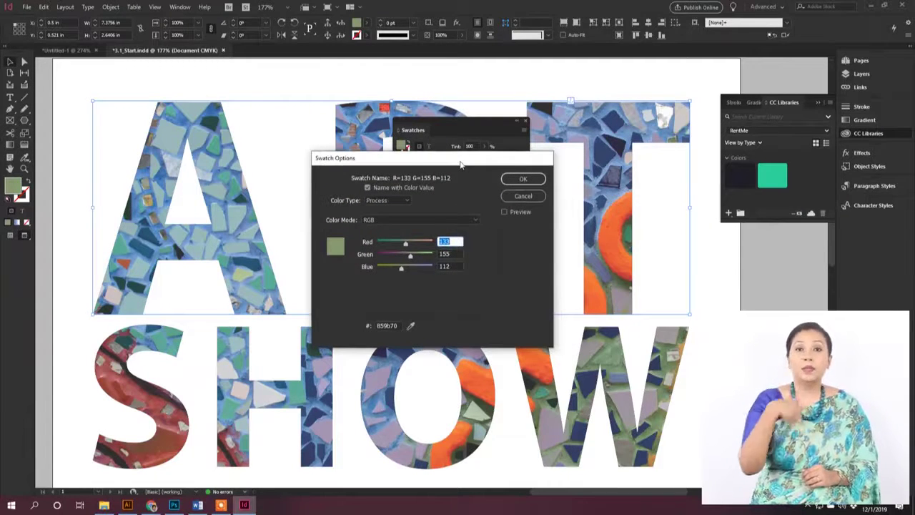
{"action": "left_click", "coordinate": [407, 219]}
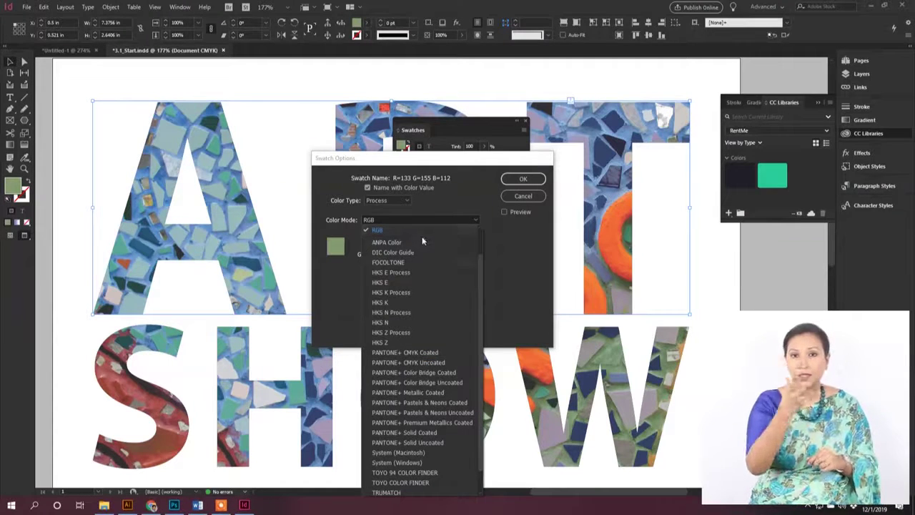
{"action": "scroll", "coordinate": [428, 291], "scroll_direction": "down", "scroll_amount": 1}
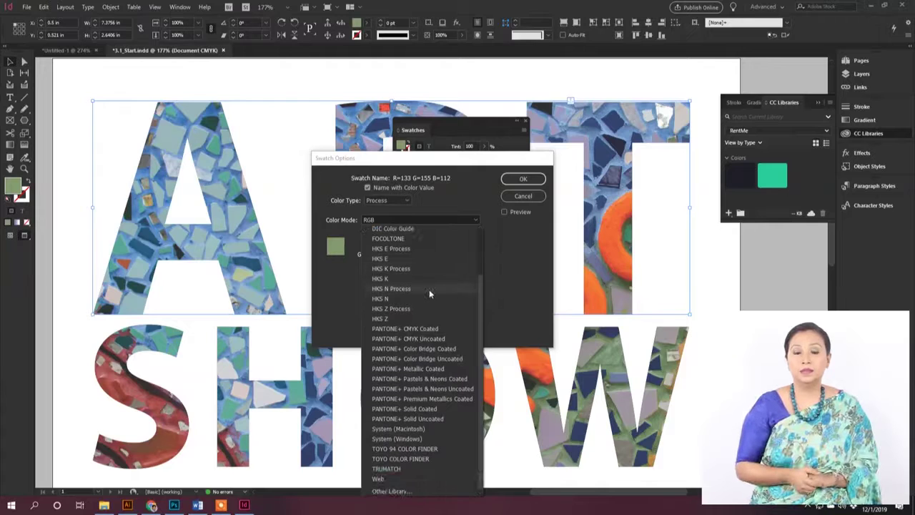
{"action": "scroll", "coordinate": [404, 261], "scroll_direction": "up", "scroll_amount": 3}
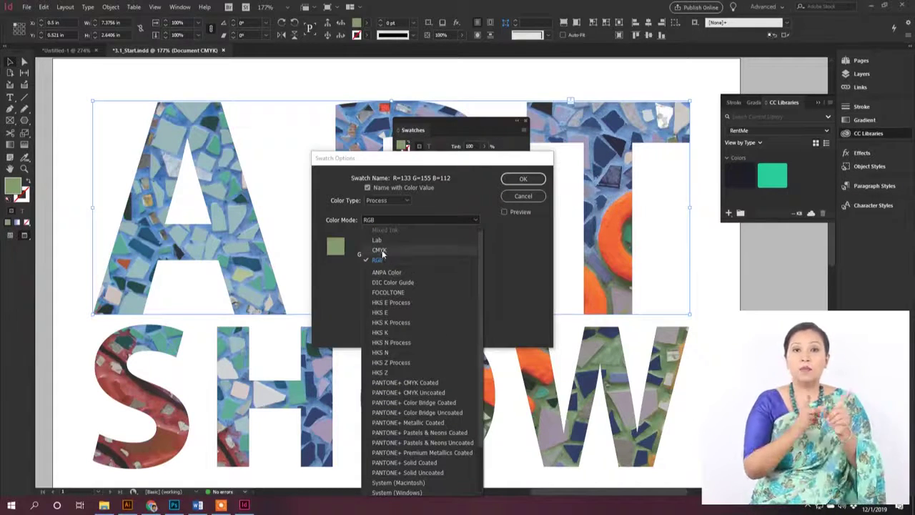
{"action": "left_click", "coordinate": [381, 251]}
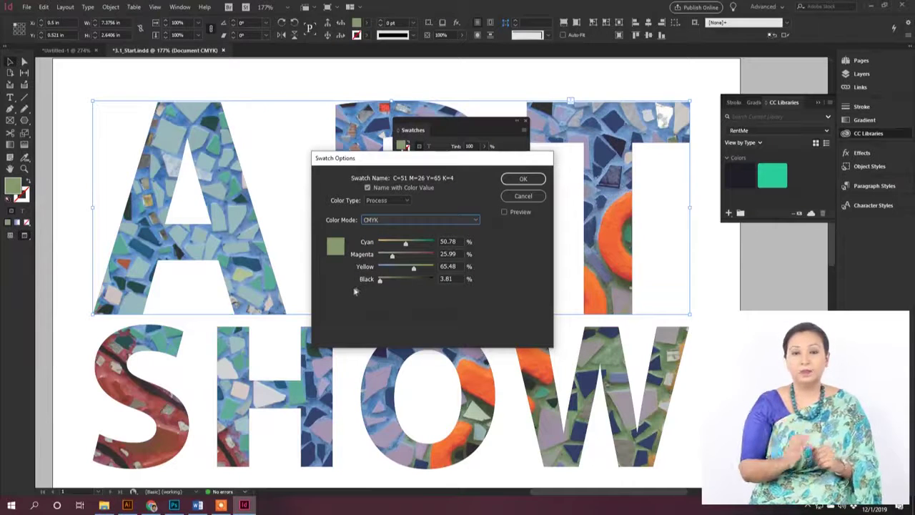
{"action": "left_click", "coordinate": [522, 180]}
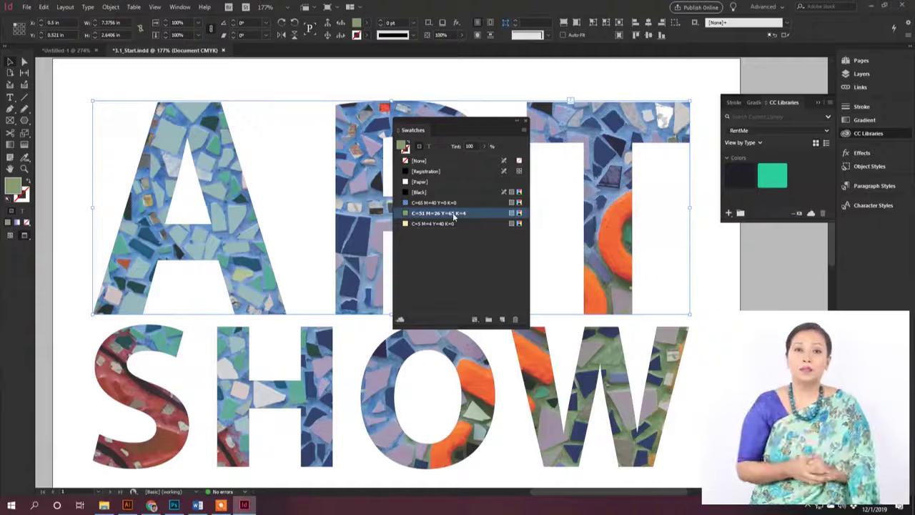
Check the document in Preflight beside the swatches, and select the pale yellow and the green CMYK swatches in turn
{"action": "left_click", "coordinate": [180, 7]}
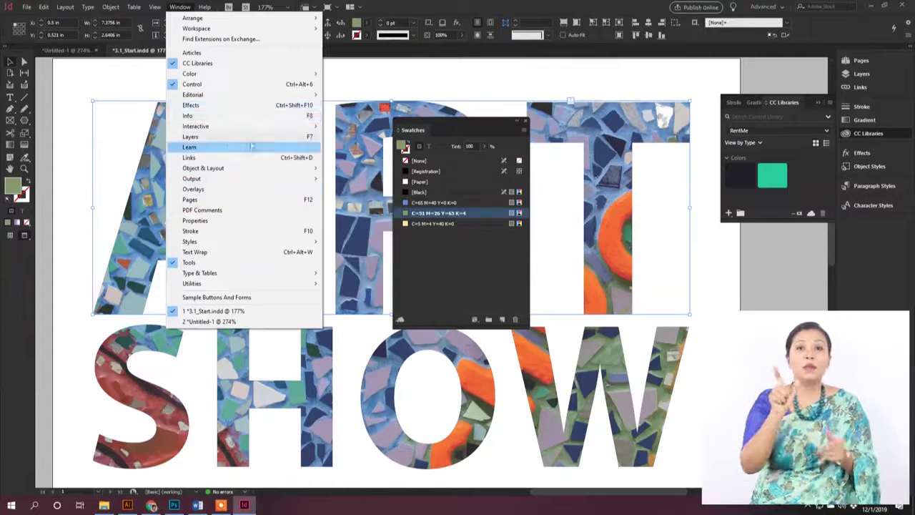
{"action": "mouse_move", "coordinate": [257, 178]}
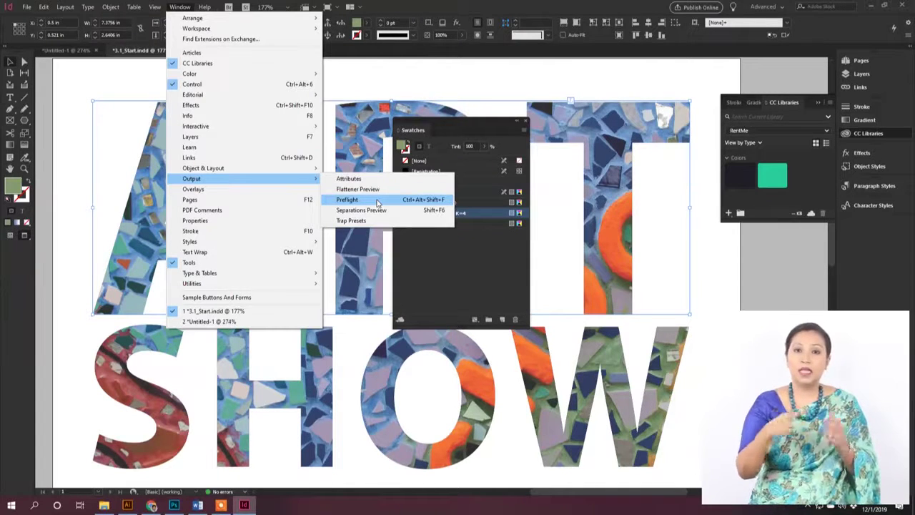
{"action": "left_click", "coordinate": [378, 204]}
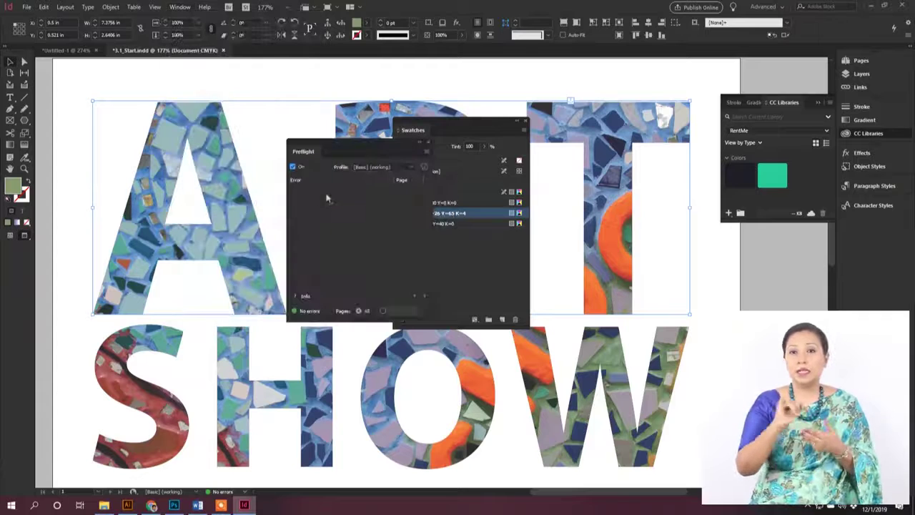
{"action": "left_click_drag", "start_coordinate": [354, 149], "coordinate": [261, 139]}
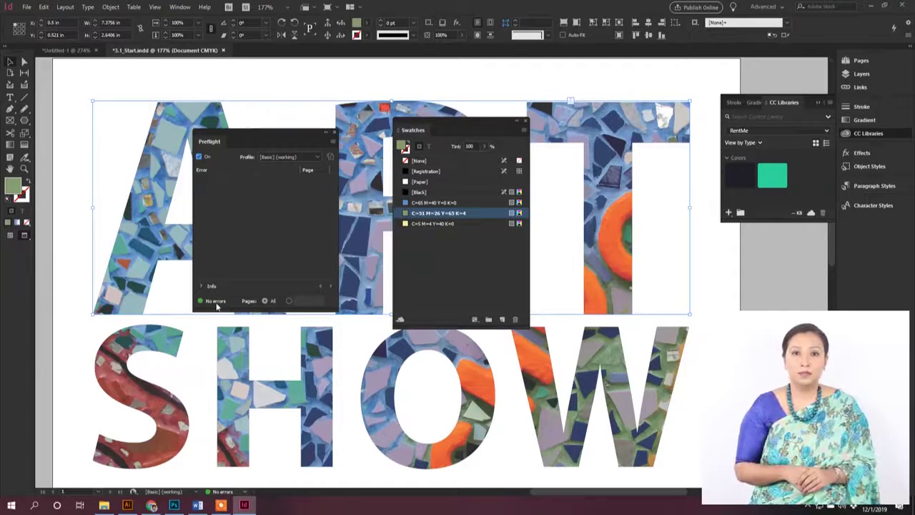
{"action": "left_click", "coordinate": [436, 224]}
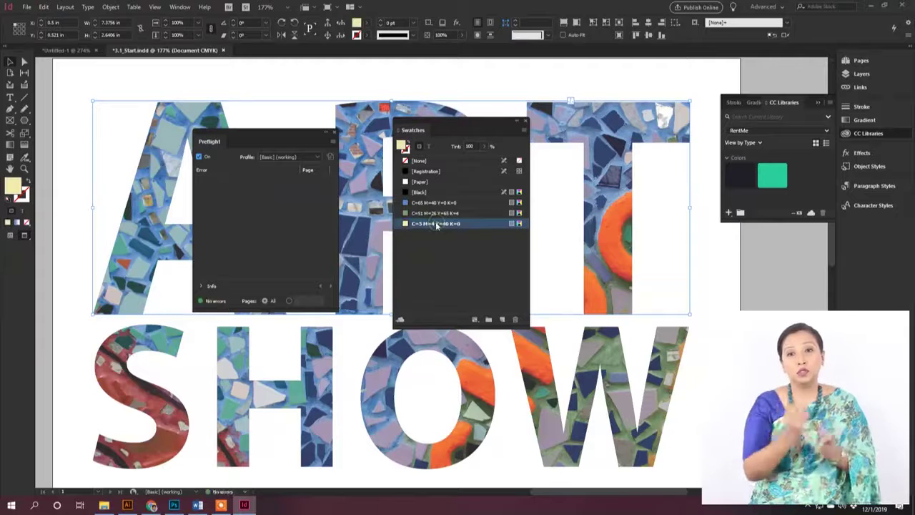
{"action": "left_click", "coordinate": [437, 213]}
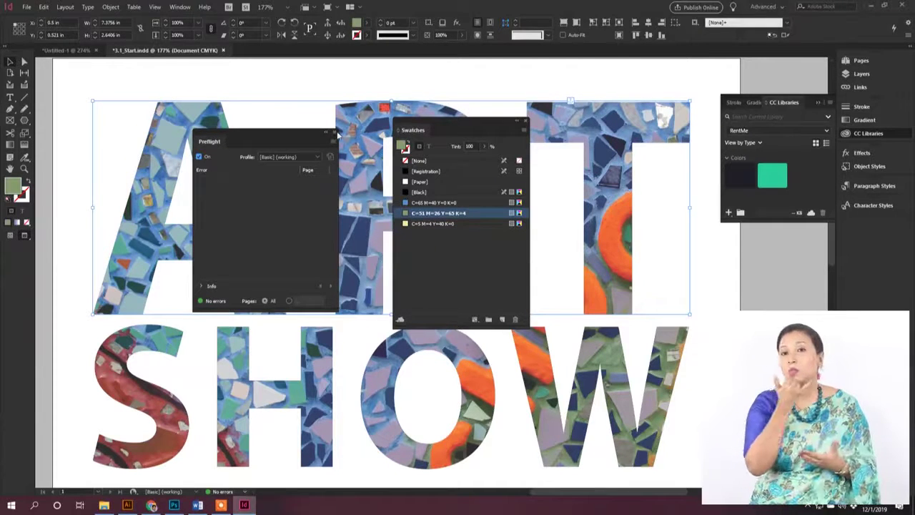
Close Preflight and save the 3.1_Start.indd flyer
{"action": "left_click", "coordinate": [334, 133]}
{"action": "left_click", "coordinate": [26, 7]}
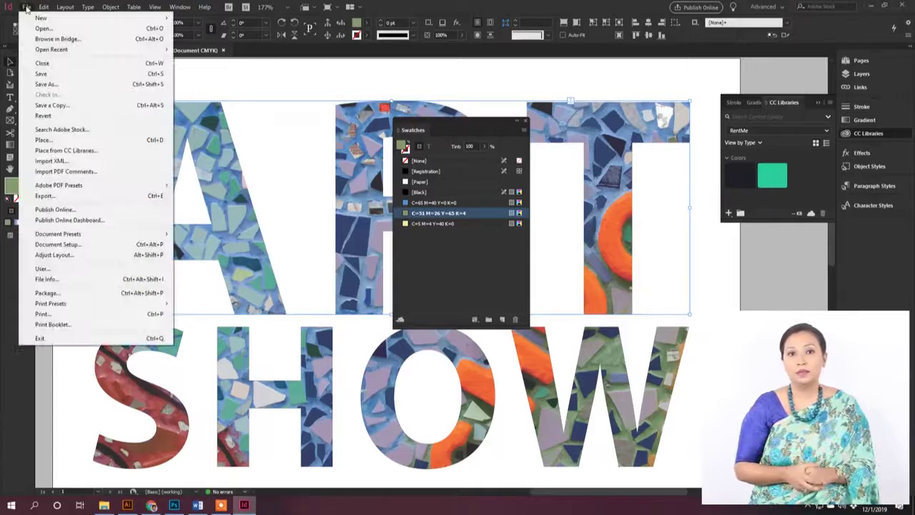
{"action": "left_click", "coordinate": [44, 74]}
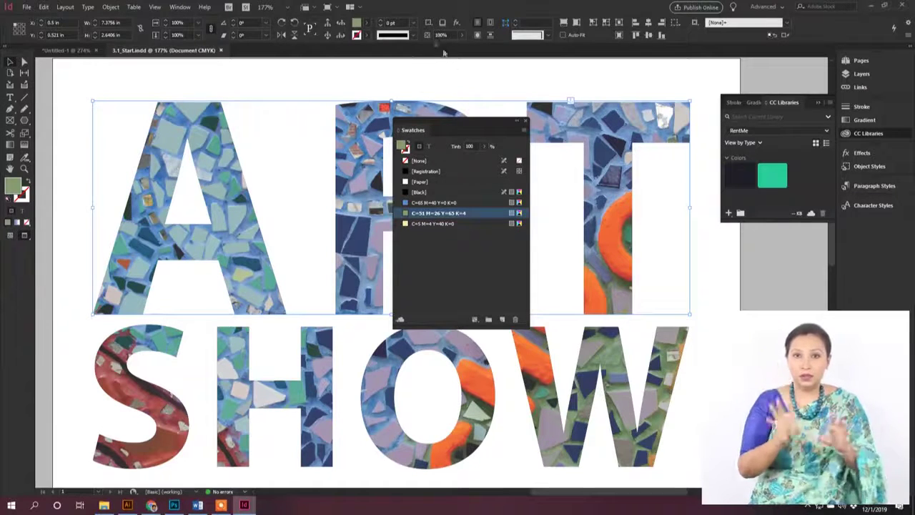
Duplicate the green CMYK swatch, turn off naming by colour value, and name the copy Colors On The Fly
{"action": "left_click", "coordinate": [503, 320]}
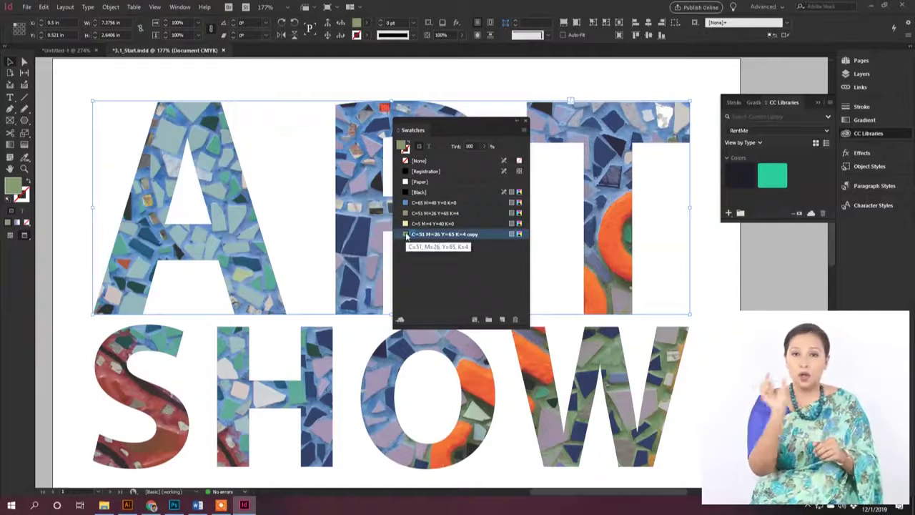
{"action": "double_click", "coordinate": [497, 236]}
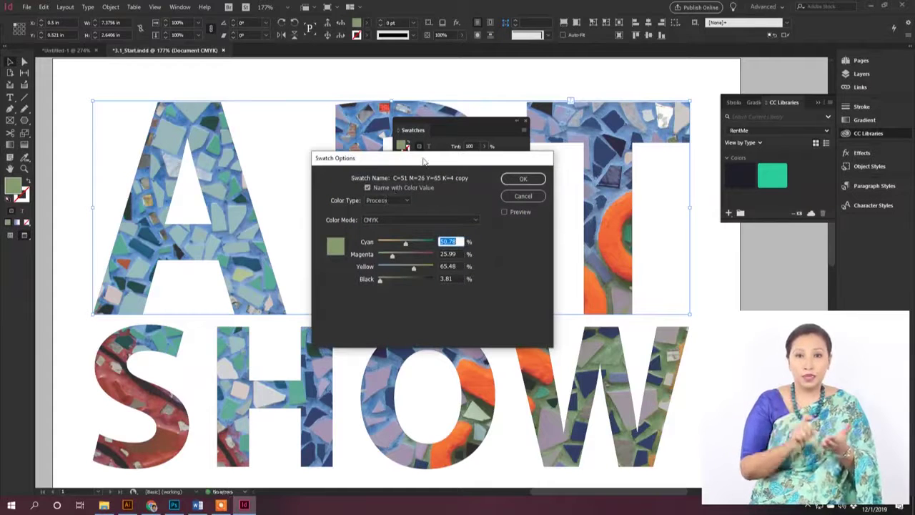
{"action": "left_click_drag", "start_coordinate": [425, 163], "coordinate": [391, 171]}
{"action": "left_click", "coordinate": [367, 198]}
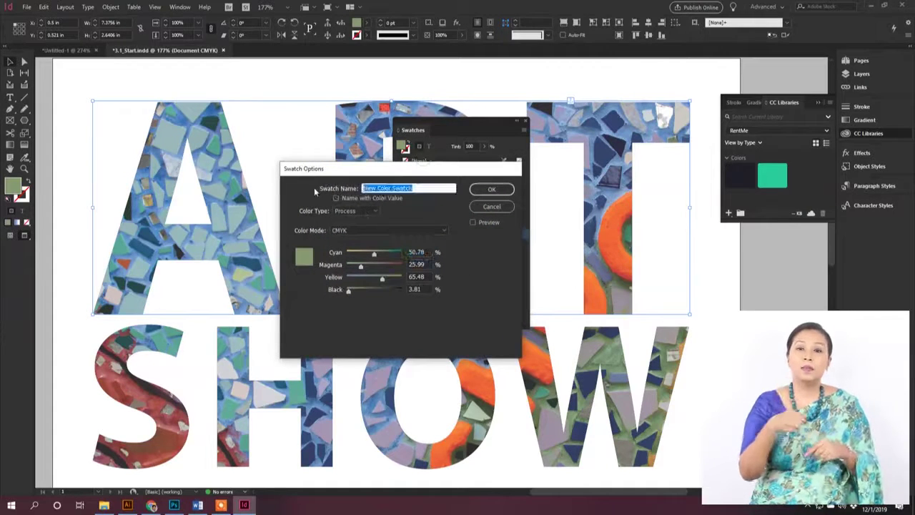
{"action": "type", "text": "Colors-G"}
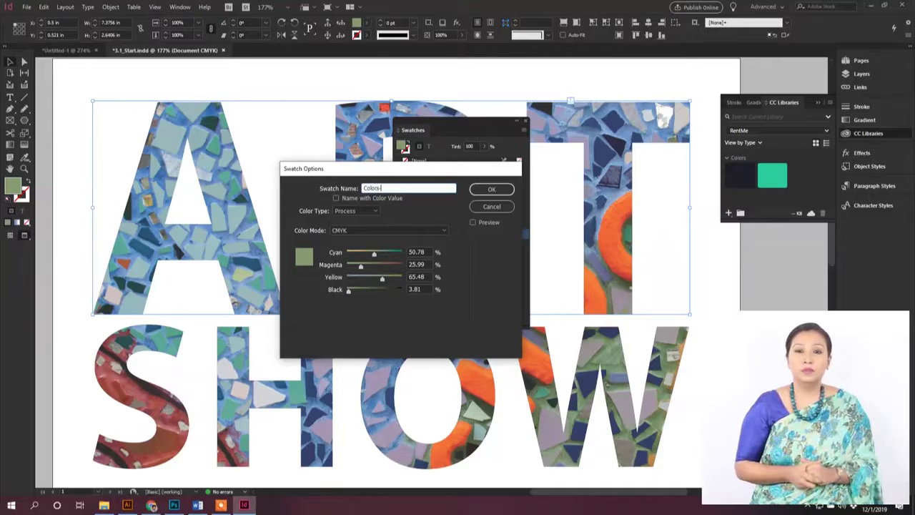
{"action": "type", "text": "n"}
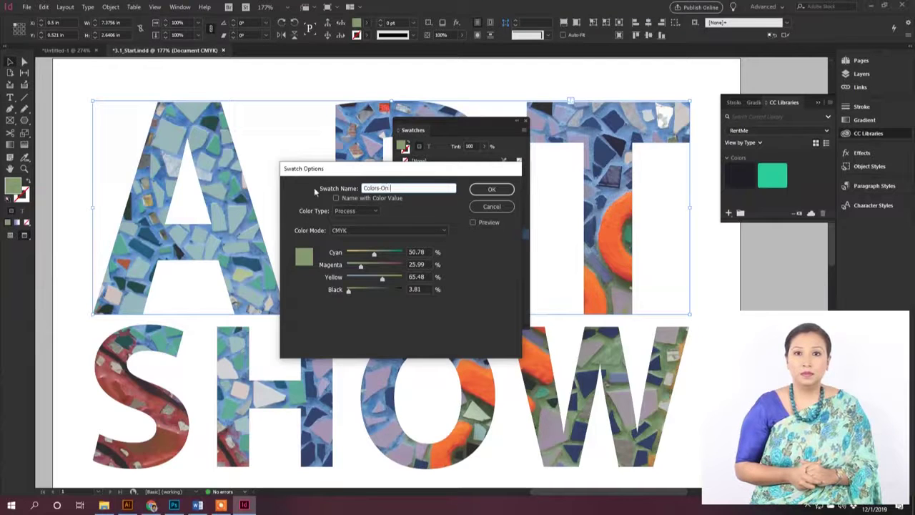
{"action": "type", "text": " The"}
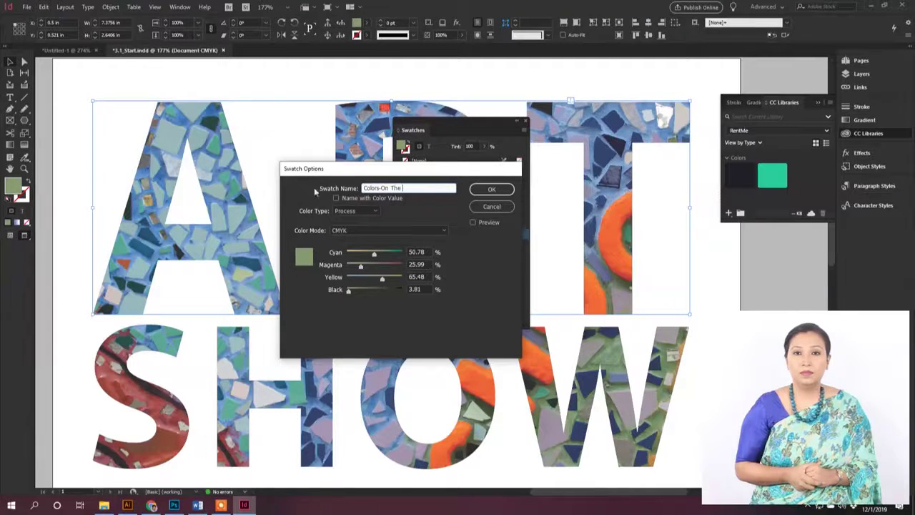
{"action": "type", "text": " Fly"}
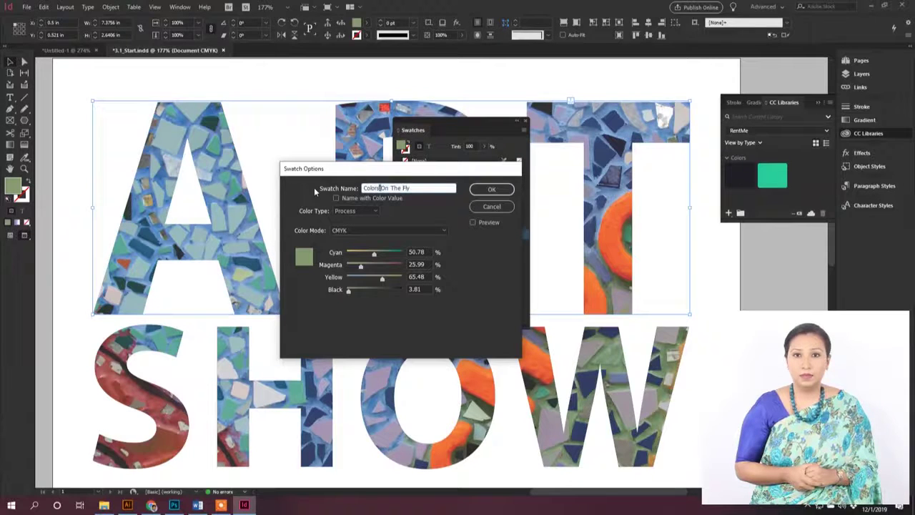
Make the Colors On The Fly swatch a spot colour with C=100, M=20, Y=0, K=0, turn on the preview and accept it
{"action": "left_click", "coordinate": [345, 212]}
{"action": "left_click", "coordinate": [362, 223]}
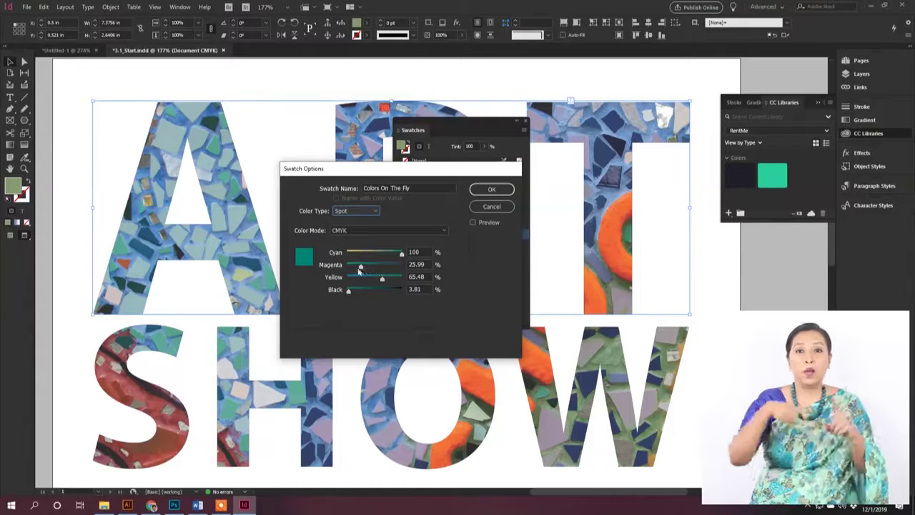
{"action": "left_click_drag", "start_coordinate": [361, 268], "coordinate": [308, 293]}
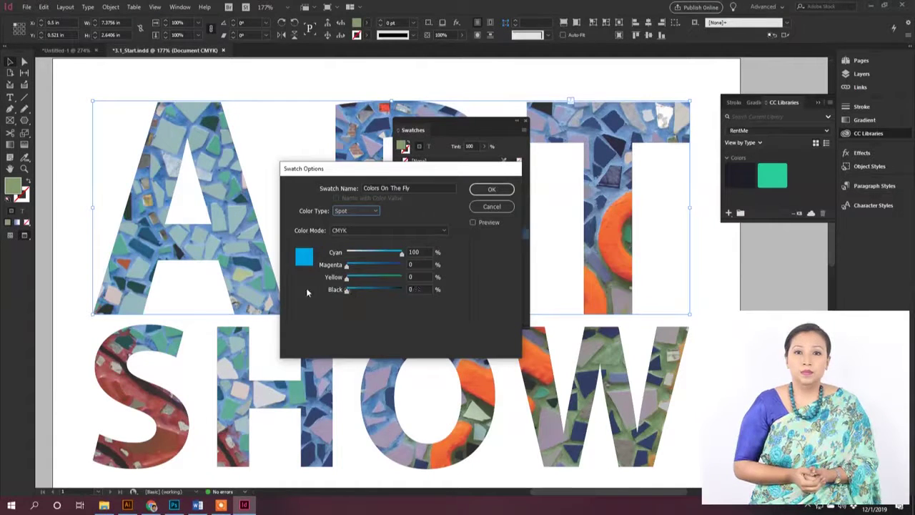
{"action": "left_click_drag", "start_coordinate": [425, 265], "coordinate": [384, 267]}
{"action": "type", "text": "20"}
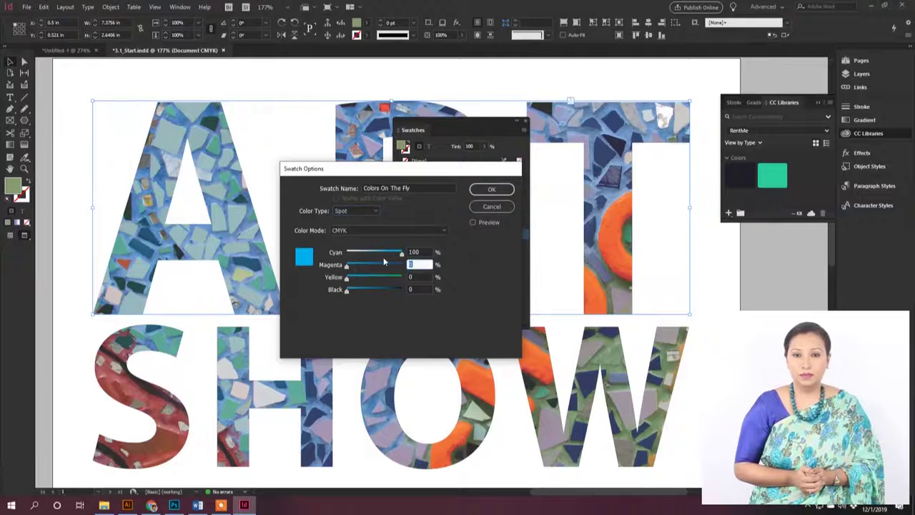
{"action": "left_click", "coordinate": [474, 222]}
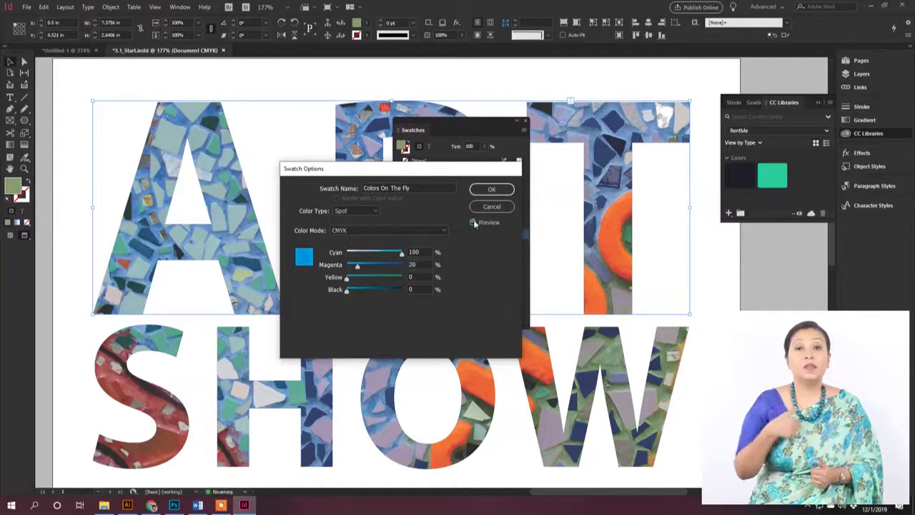
{"action": "left_click", "coordinate": [473, 223]}
{"action": "left_click", "coordinate": [473, 223]}
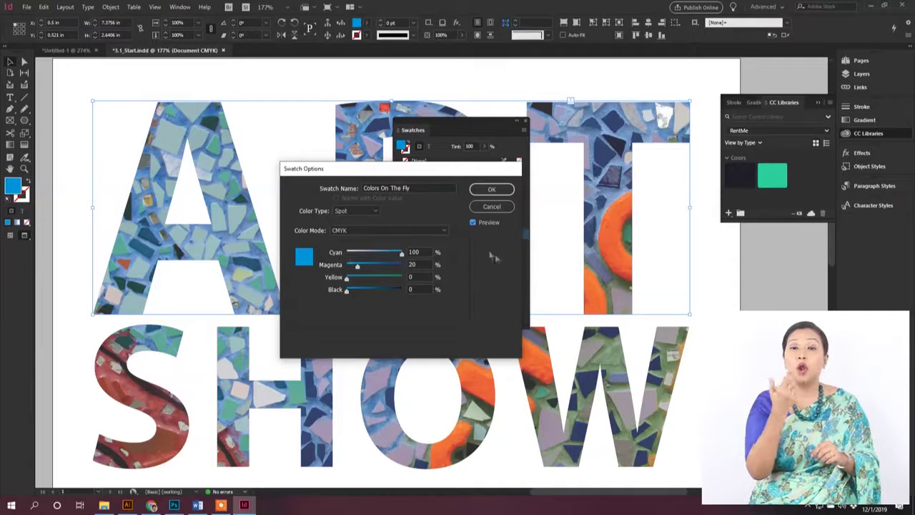
{"action": "left_click", "coordinate": [492, 189]}
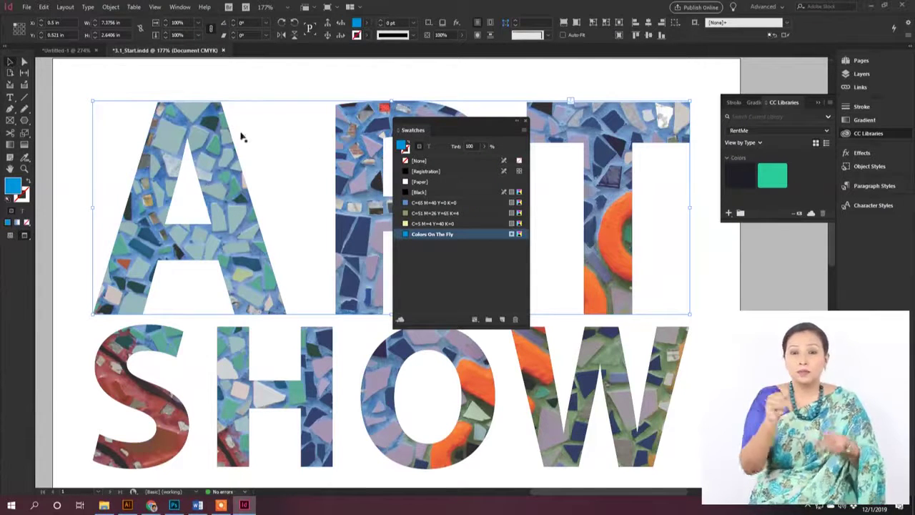
Deselect all artwork and move the floating swatches list clear of the flyer page
{"action": "left_click", "coordinate": [253, 82]}
{"action": "left_click", "coordinate": [71, 106]}
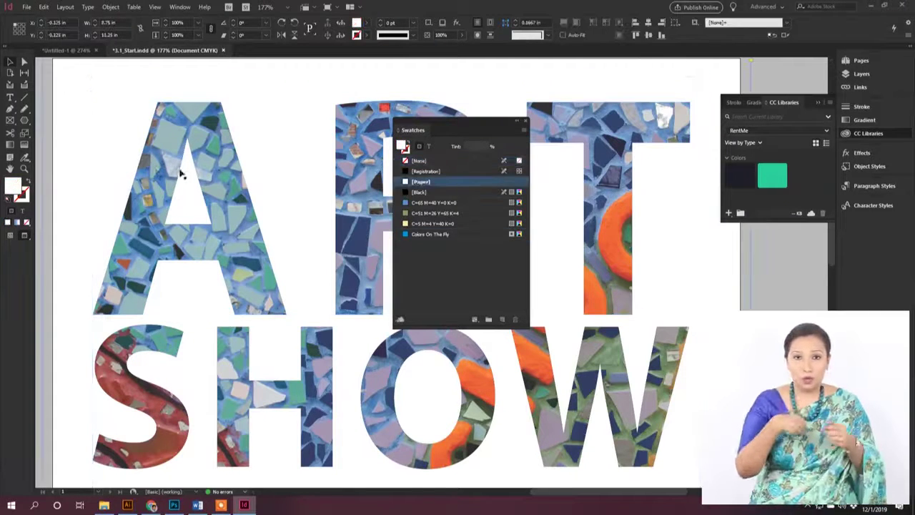
{"action": "key", "text": "ctrl+minus"}
{"action": "key", "text": "ctrl+minus"}
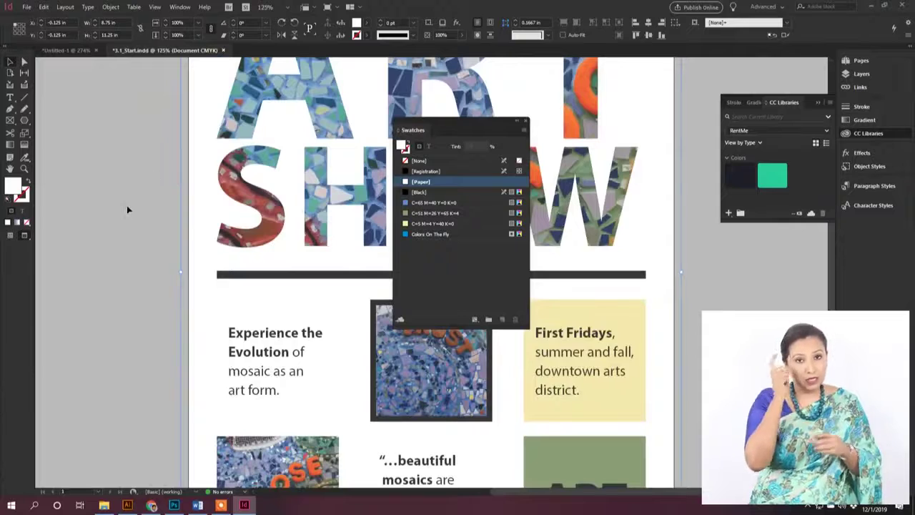
{"action": "key", "text": "ctrl+minus"}
{"action": "key", "text": "ctrl+minus"}
{"action": "left_click", "coordinate": [264, 194]}
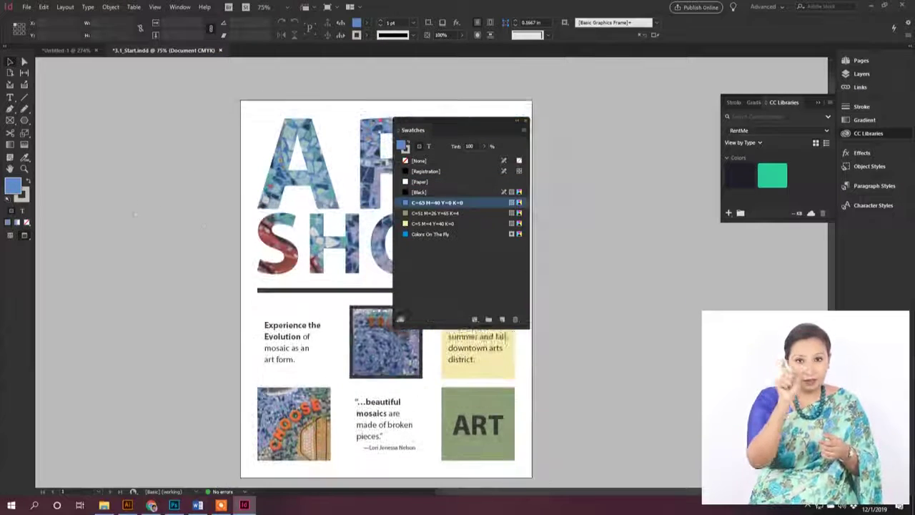
{"action": "left_click_drag", "start_coordinate": [458, 123], "coordinate": [612, 118]}
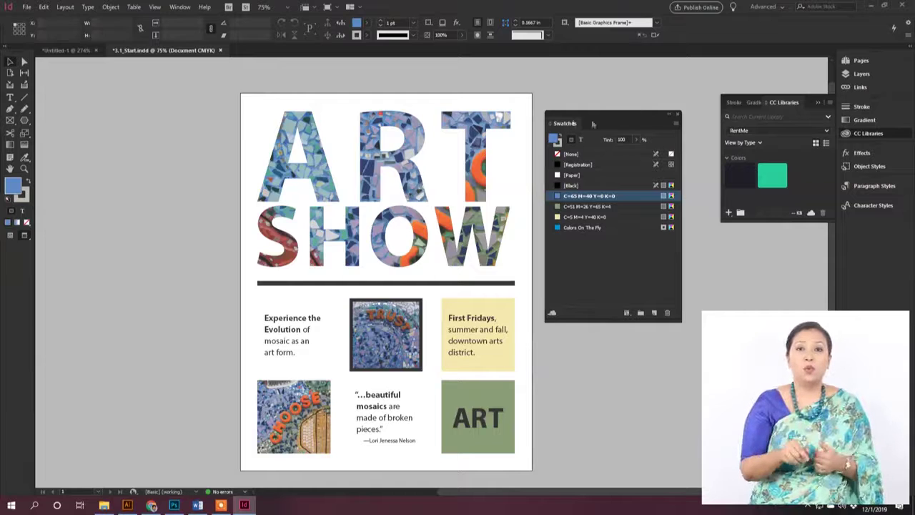
Start a new colour swatch with colour type Spot and colour mode PANTONE+ Solid Coated
{"action": "left_click", "coordinate": [676, 124]}
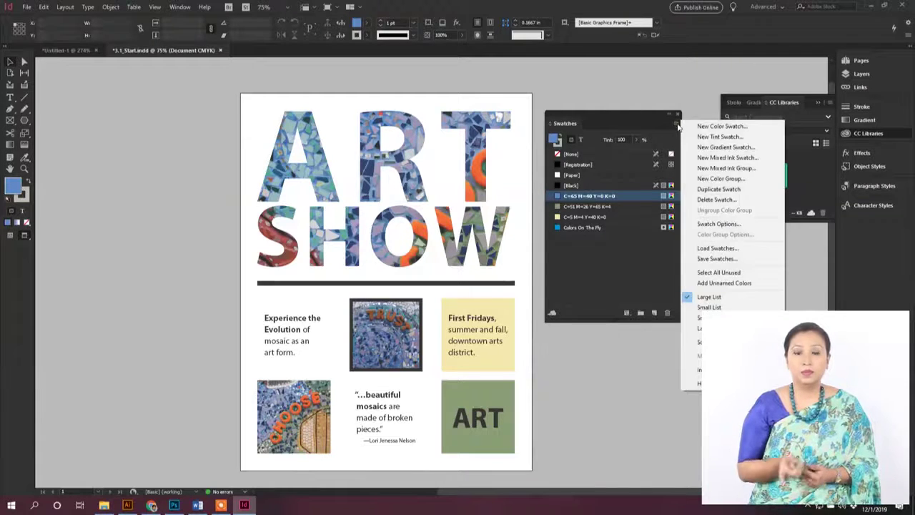
{"action": "left_click", "coordinate": [743, 127]}
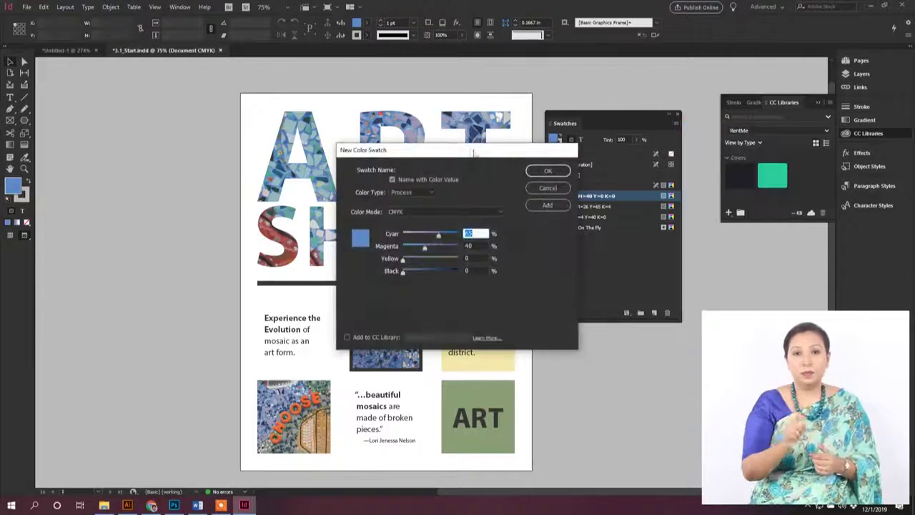
{"action": "left_click_drag", "start_coordinate": [484, 151], "coordinate": [364, 137]}
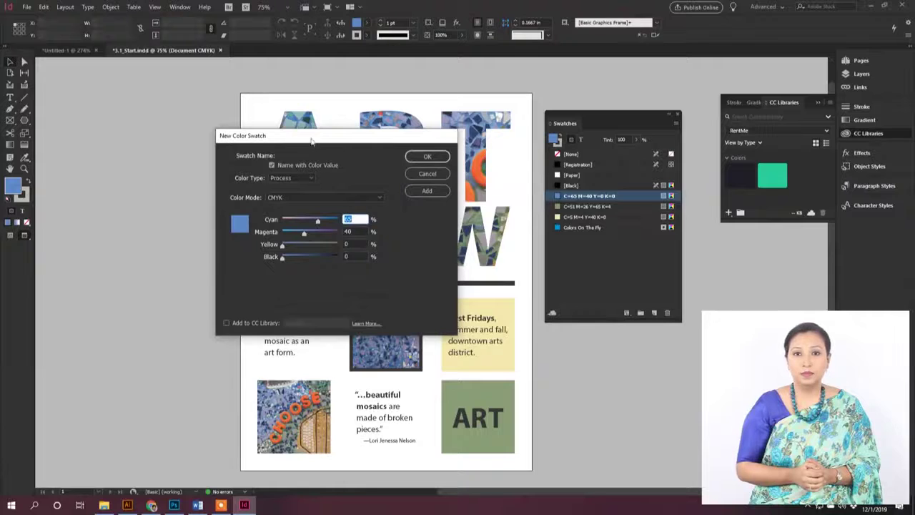
{"action": "left_click", "coordinate": [302, 178]}
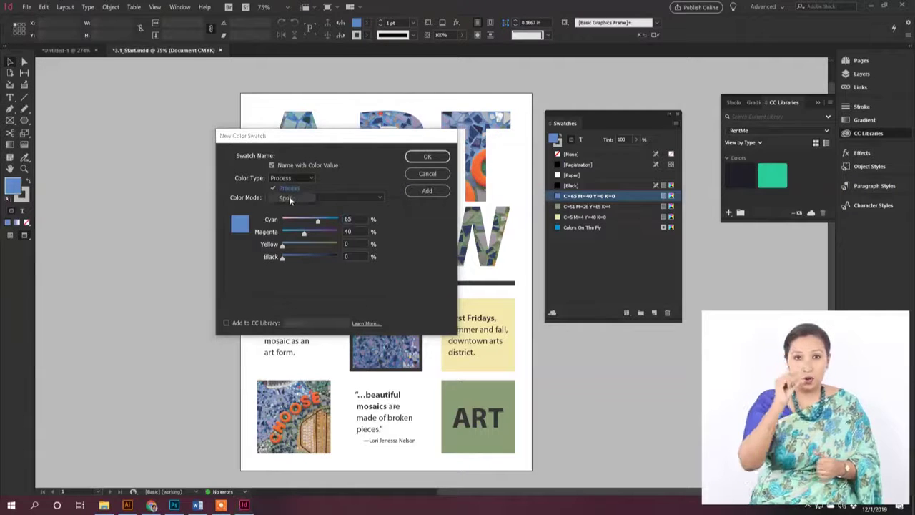
{"action": "left_click", "coordinate": [289, 196]}
{"action": "left_click", "coordinate": [289, 196]}
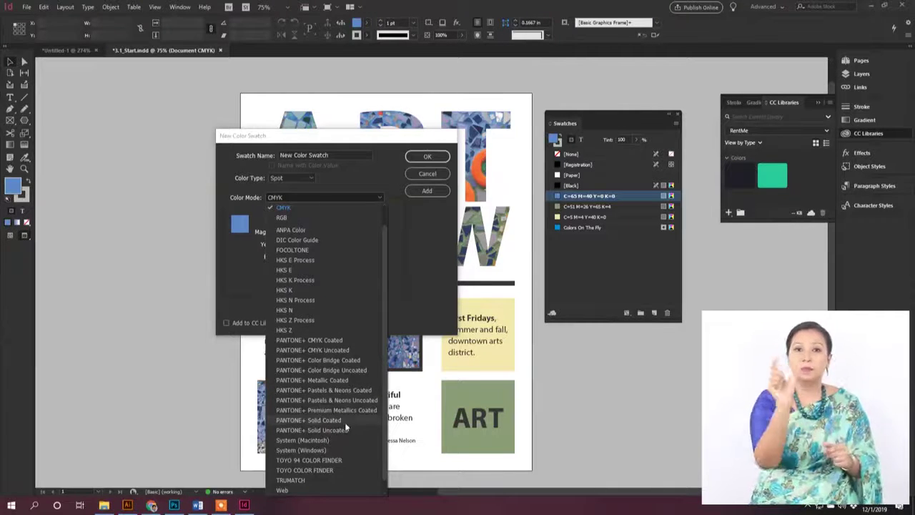
{"action": "left_click", "coordinate": [309, 420]}
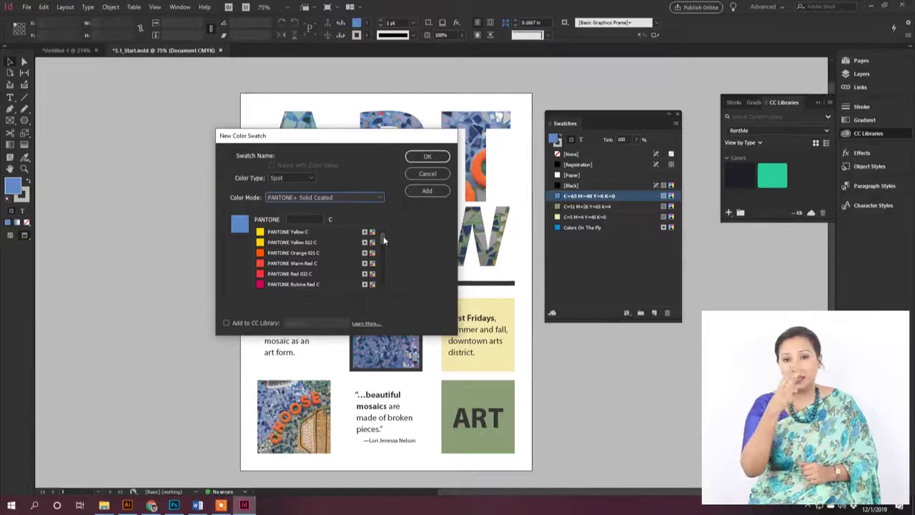
{"action": "mouse_move", "coordinate": [383, 237]}
{"action": "left_mouse_down"}
{"action": "mouse_move", "coordinate": [374, 253]}
{"action": "mouse_move", "coordinate": [376, 261]}
{"action": "mouse_move", "coordinate": [376, 235]}
{"action": "mouse_move", "coordinate": [380, 283]}
{"action": "mouse_move", "coordinate": [384, 237]}
{"action": "left_mouse_up"}
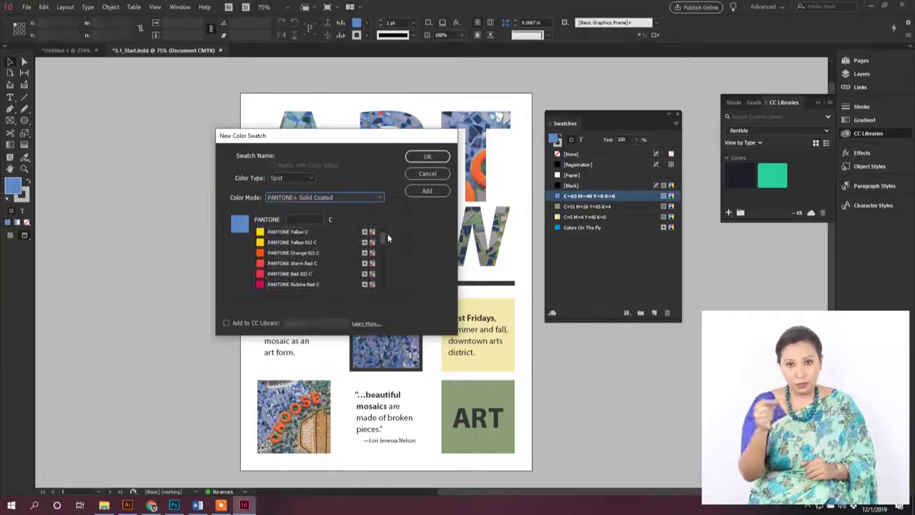
Choose PANTONE 265 C, set it to be added to a newly created CC library, and accept the new swatch
{"action": "left_click", "coordinate": [303, 218]}
{"action": "type", "text": "265"}
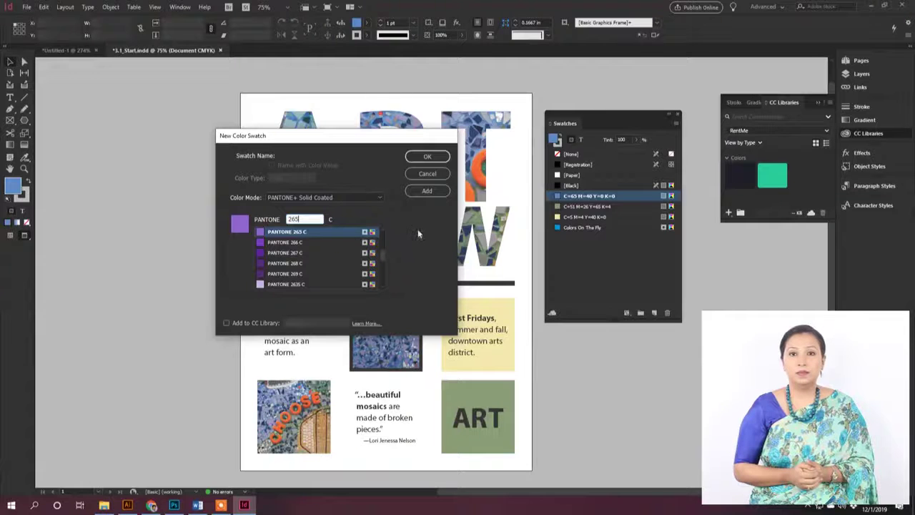
{"action": "left_click", "coordinate": [240, 323]}
{"action": "left_click", "coordinate": [332, 328]}
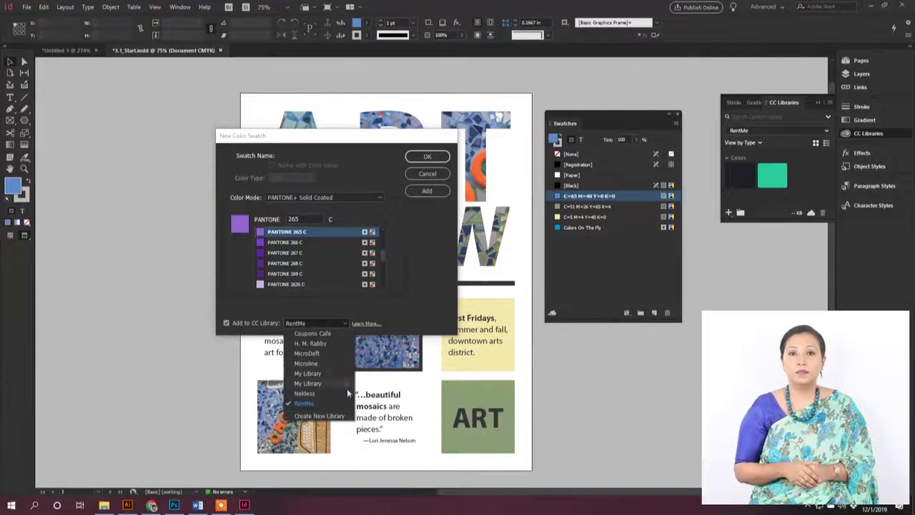
{"action": "left_click", "coordinate": [329, 416]}
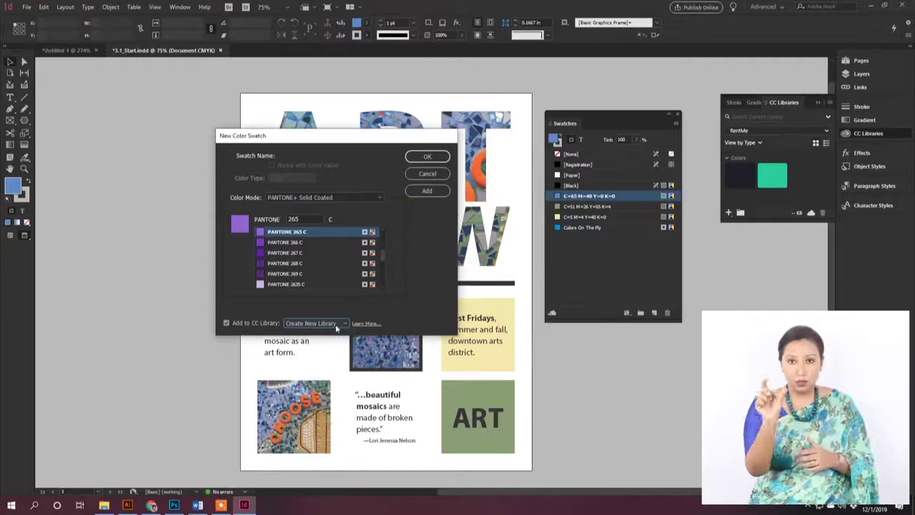
{"action": "left_click", "coordinate": [428, 157]}
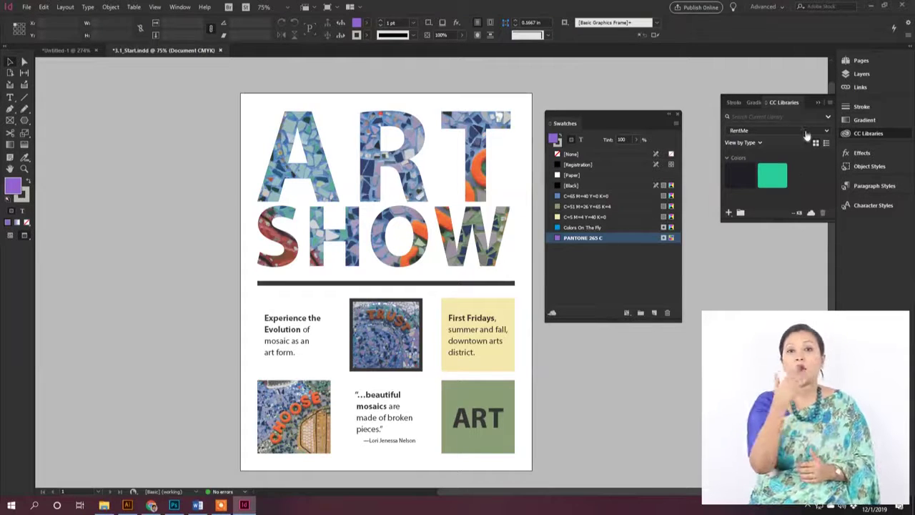
Browse the existing CC libraries and create a new one named Indesign Class
{"action": "left_click", "coordinate": [828, 131]}
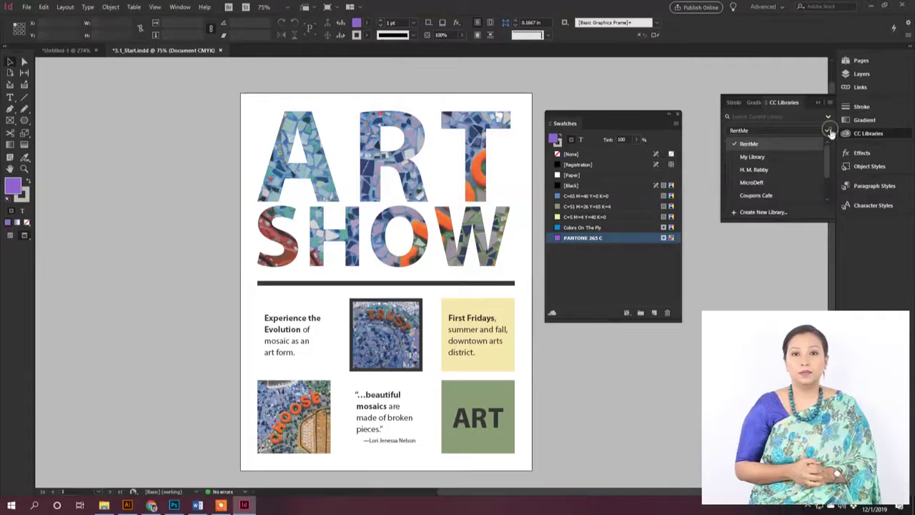
{"action": "left_click", "coordinate": [804, 161]}
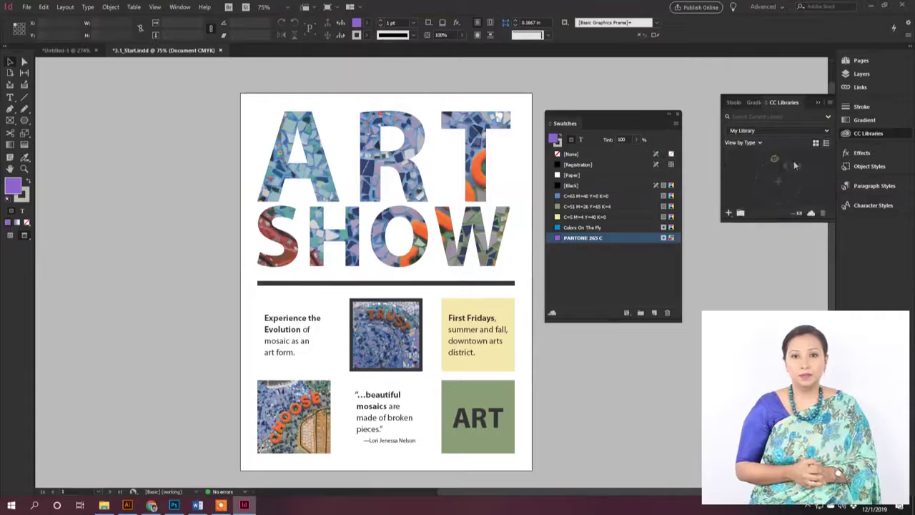
{"action": "left_click", "coordinate": [827, 131]}
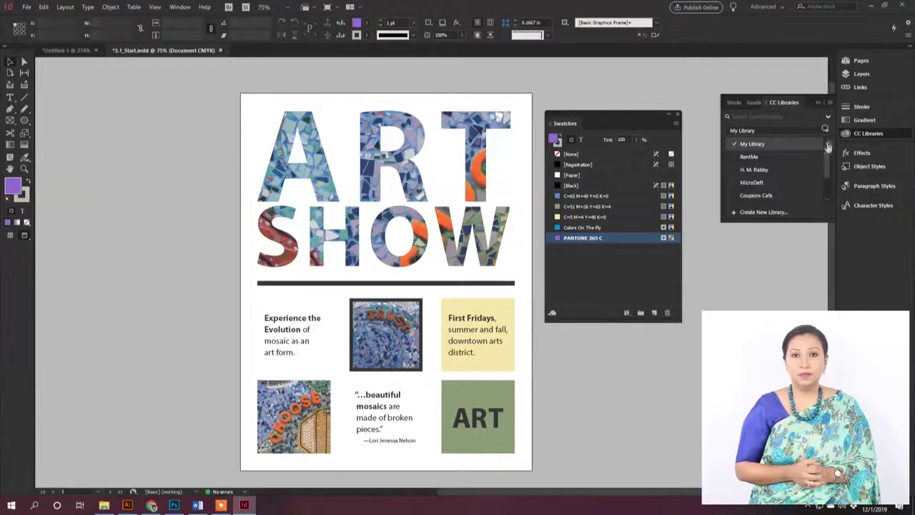
{"action": "left_click", "coordinate": [781, 212]}
{"action": "type", "text": "Inde"}
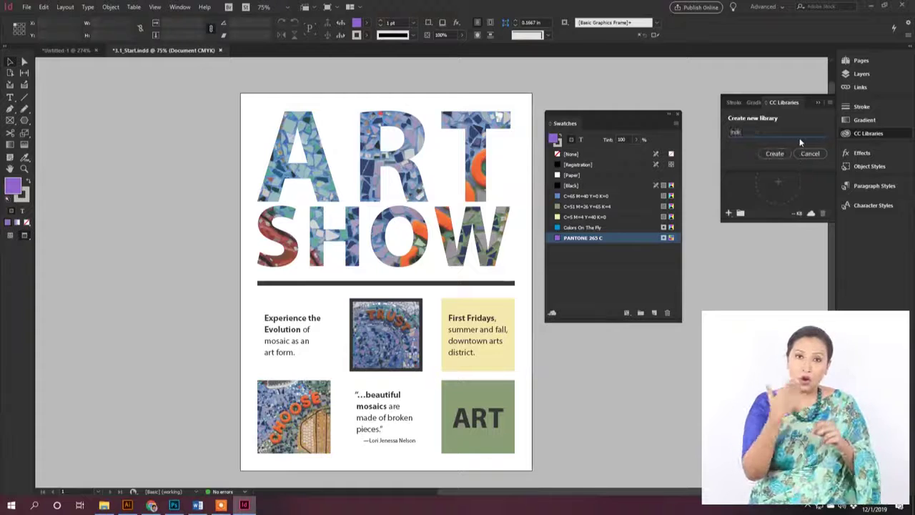
{"action": "type", "text": "sign Cla"}
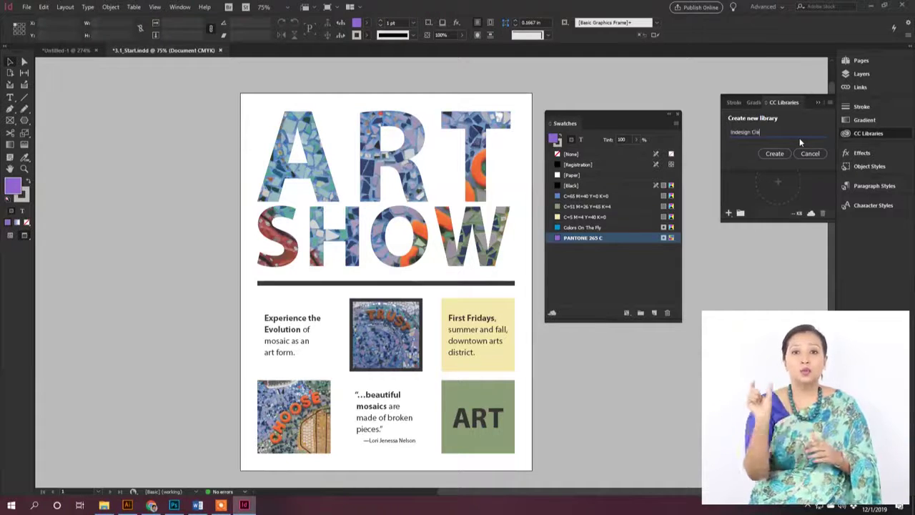
{"action": "type", "text": "ss"}
{"action": "left_click", "coordinate": [775, 153]}
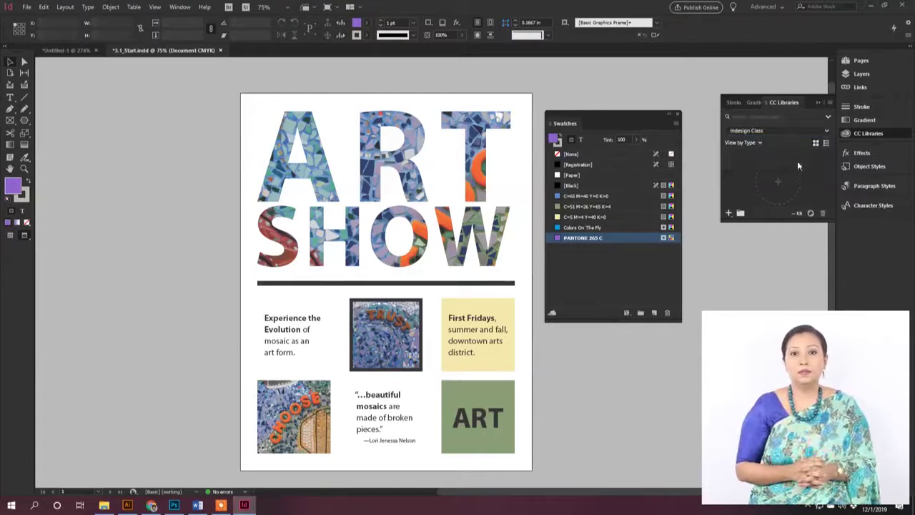
Start a new colour swatch with colour type Spot and colour mode PANTONE+ Solid Coated, and choose PANTONE 265 C
{"action": "left_click", "coordinate": [676, 123]}
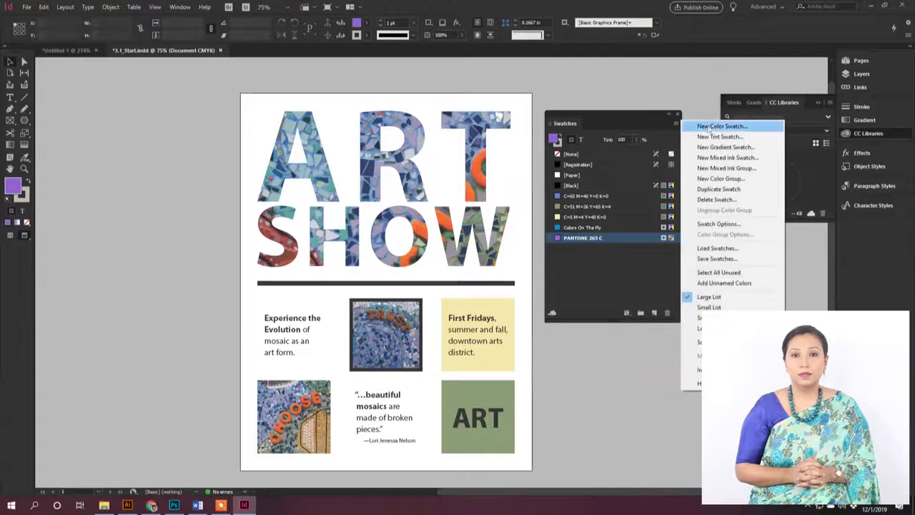
{"action": "left_click", "coordinate": [712, 127]}
{"action": "left_click", "coordinate": [289, 178]}
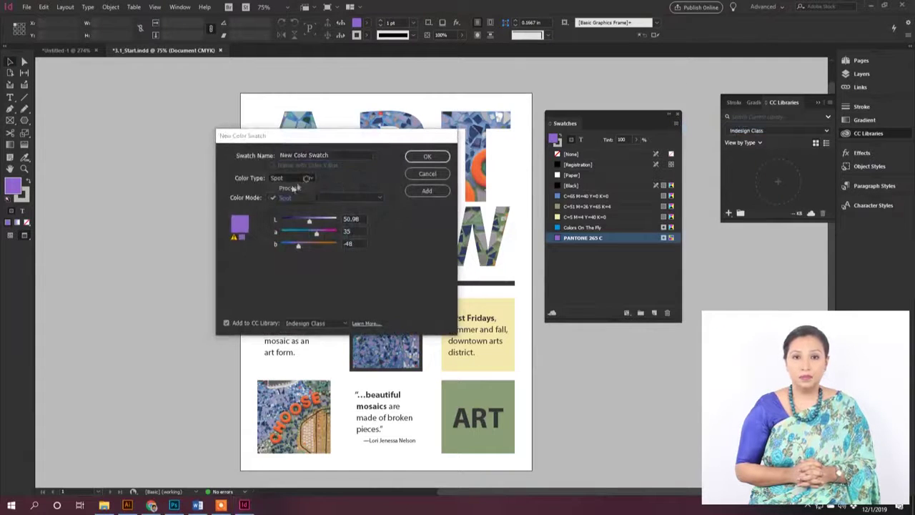
{"action": "left_click", "coordinate": [307, 178]}
{"action": "left_click", "coordinate": [311, 198]}
{"action": "scroll", "coordinate": [322, 286], "scroll_direction": "down", "scroll_amount": 1}
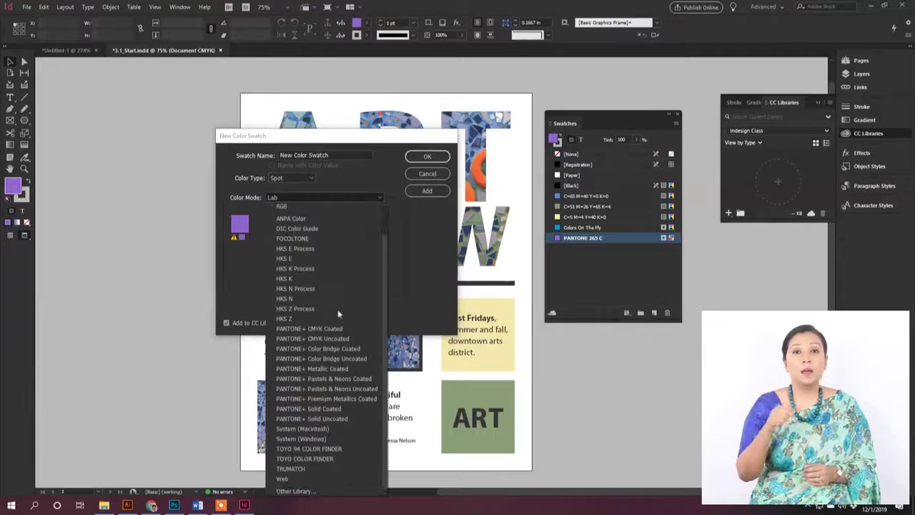
{"action": "left_click", "coordinate": [310, 409]}
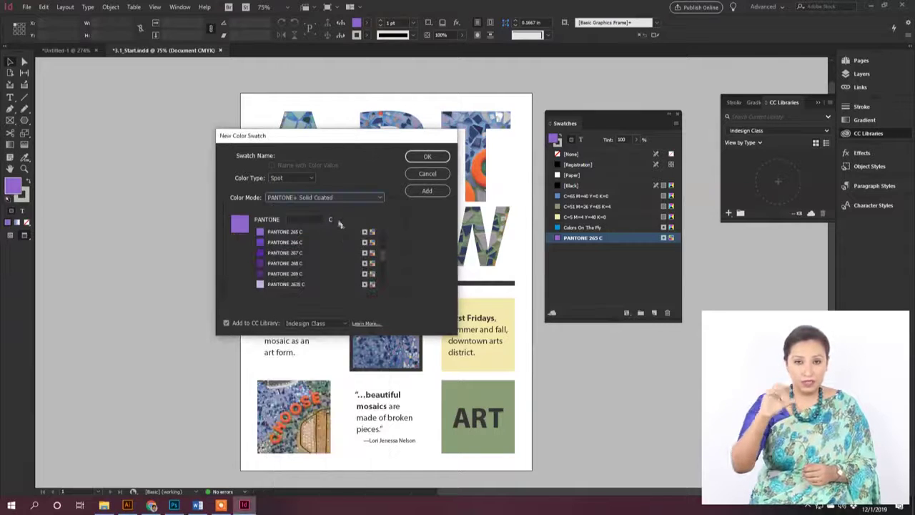
{"action": "left_click", "coordinate": [286, 232]}
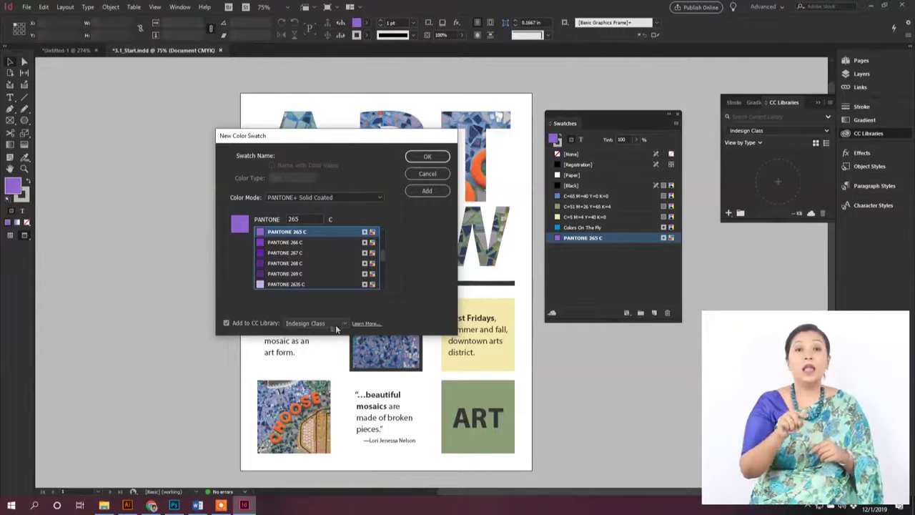
Try to add the duplicate PANTONE 265 C, rename it PANTONE 2651 C as a Process colour, and accept it for the Indesign Class library
{"action": "left_click", "coordinate": [432, 189]}
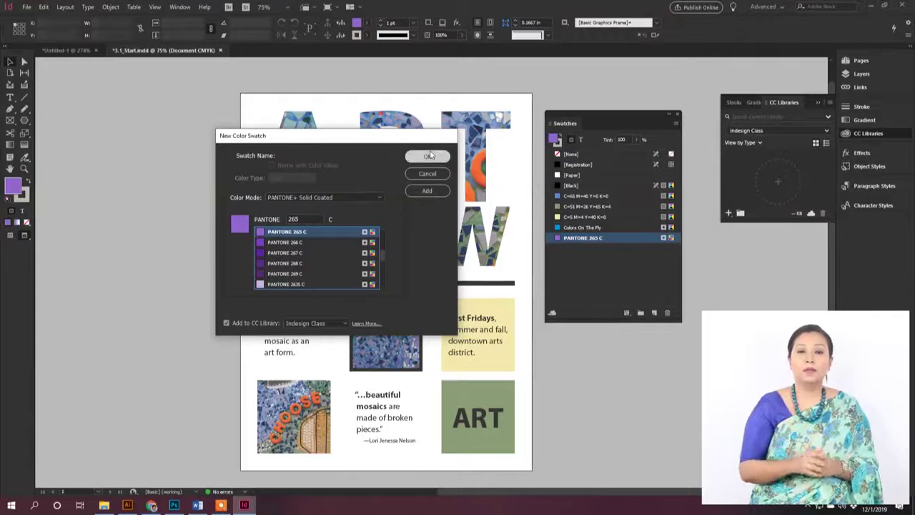
{"action": "left_click", "coordinate": [428, 158]}
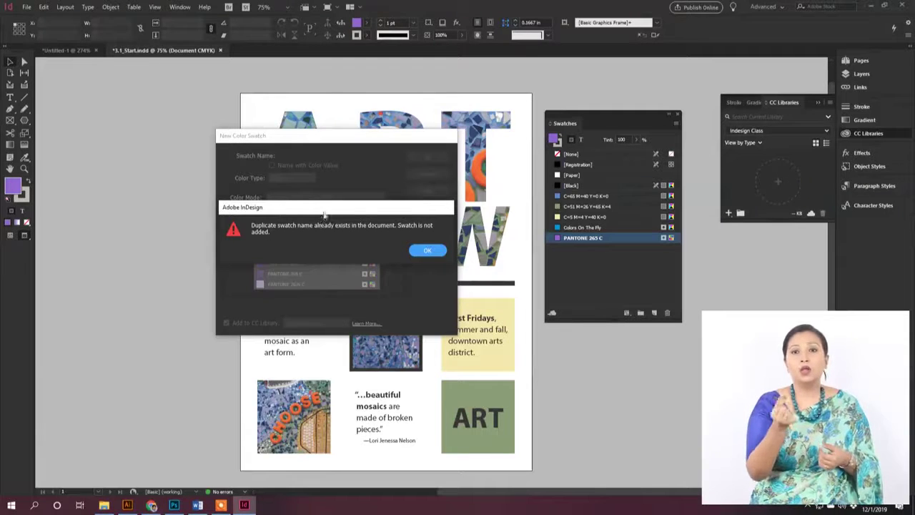
{"action": "left_click_drag", "start_coordinate": [329, 209], "coordinate": [320, 207]}
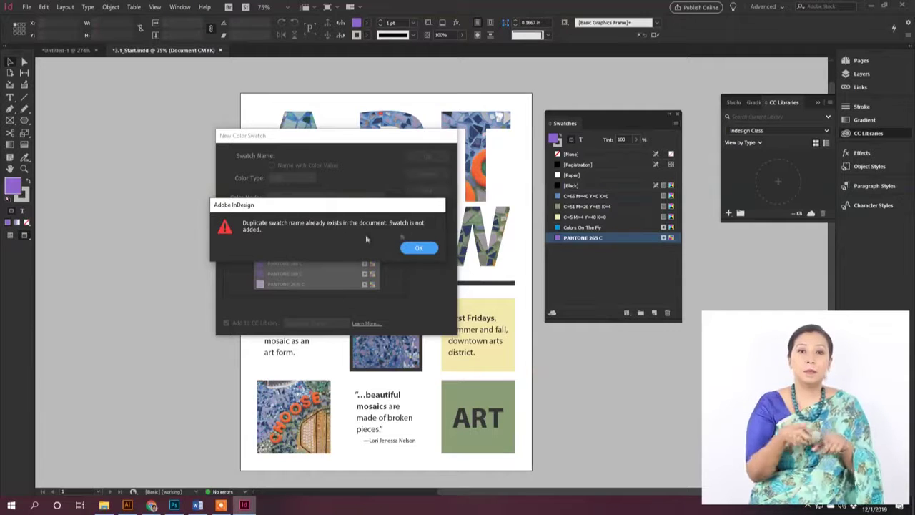
{"action": "left_click", "coordinate": [419, 248]}
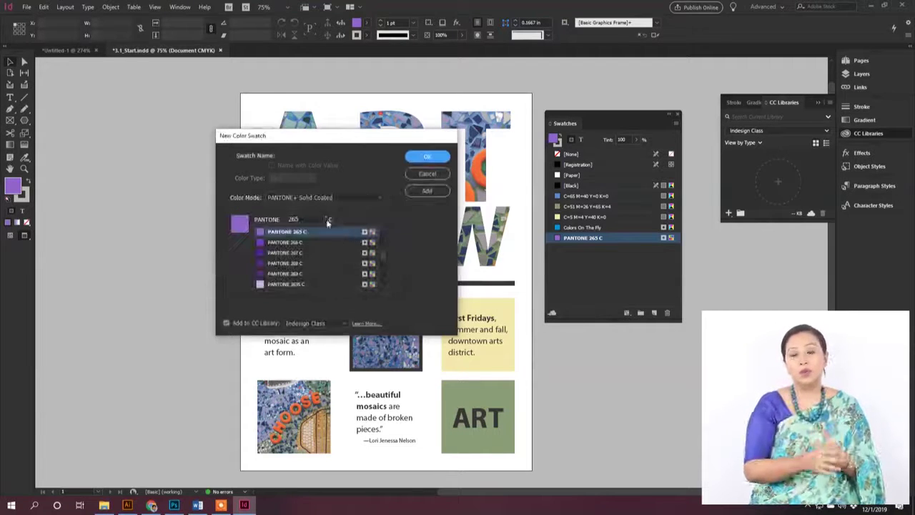
{"action": "left_click", "coordinate": [335, 155]}
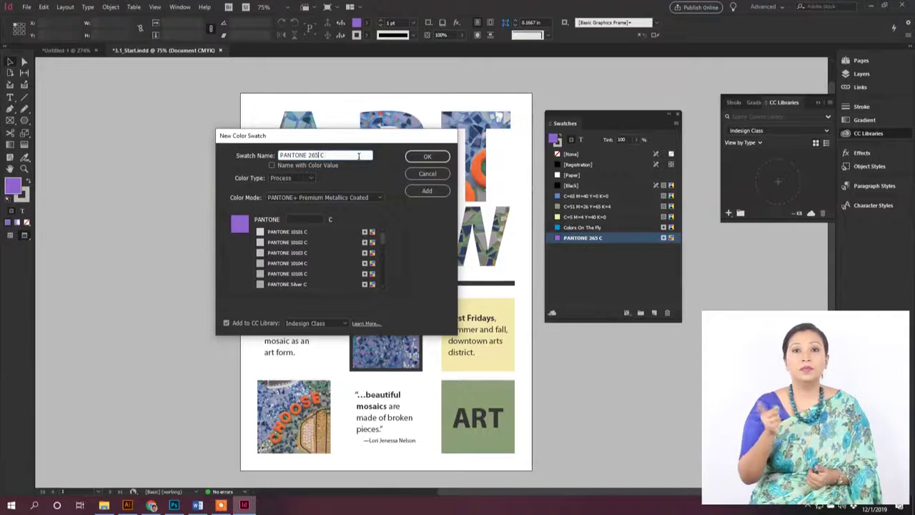
{"action": "left_click", "coordinate": [428, 157]}
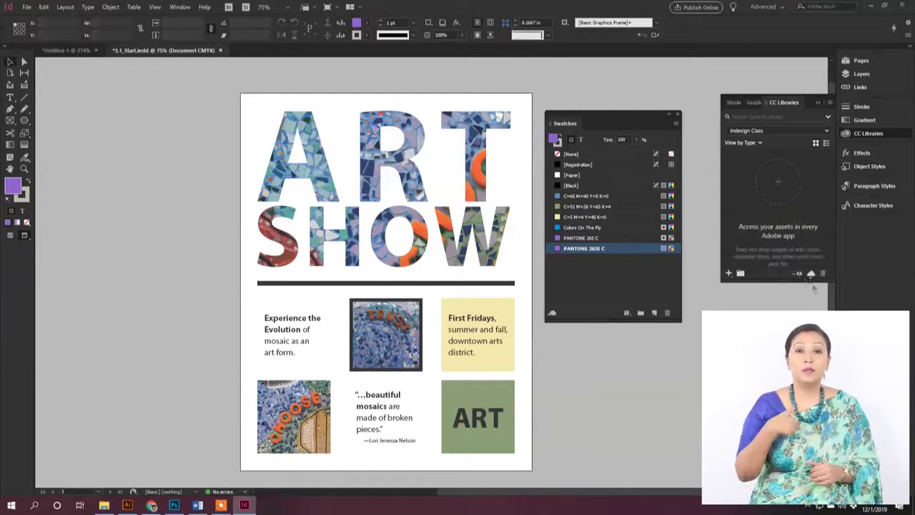
Check My Library in CC Libraries and return to the Indesign Class library
{"action": "left_click", "coordinate": [821, 133]}
{"action": "left_click", "coordinate": [753, 158]}
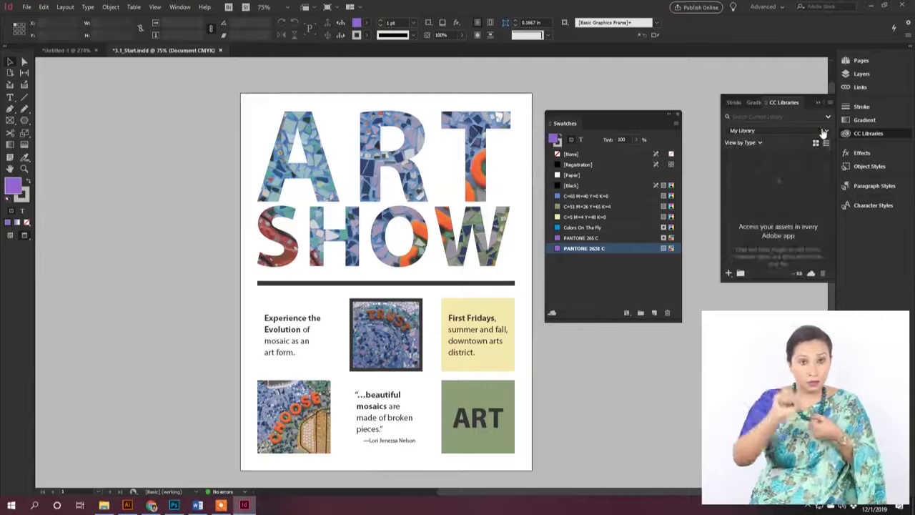
{"action": "left_click", "coordinate": [823, 132]}
{"action": "left_click", "coordinate": [756, 156]}
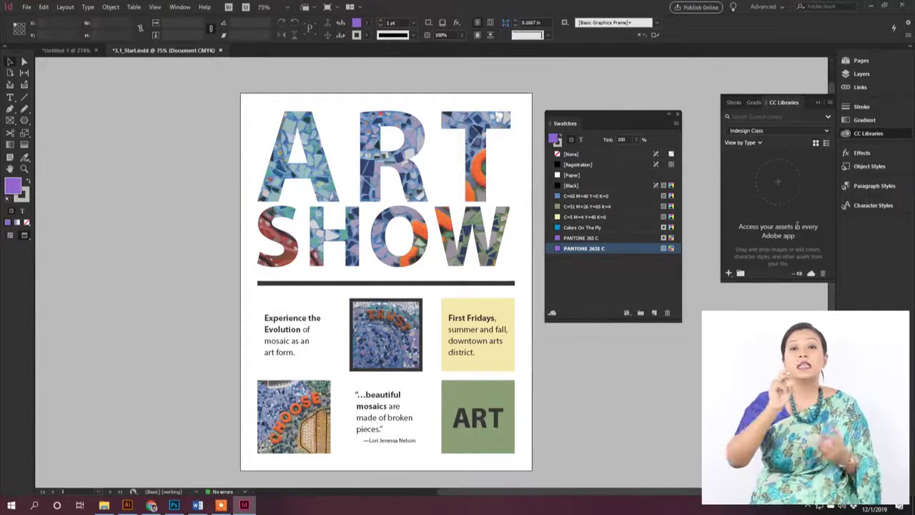
Start another new colour swatch with colour type Process and set its colour mode to CMYK
{"action": "left_click", "coordinate": [676, 123]}
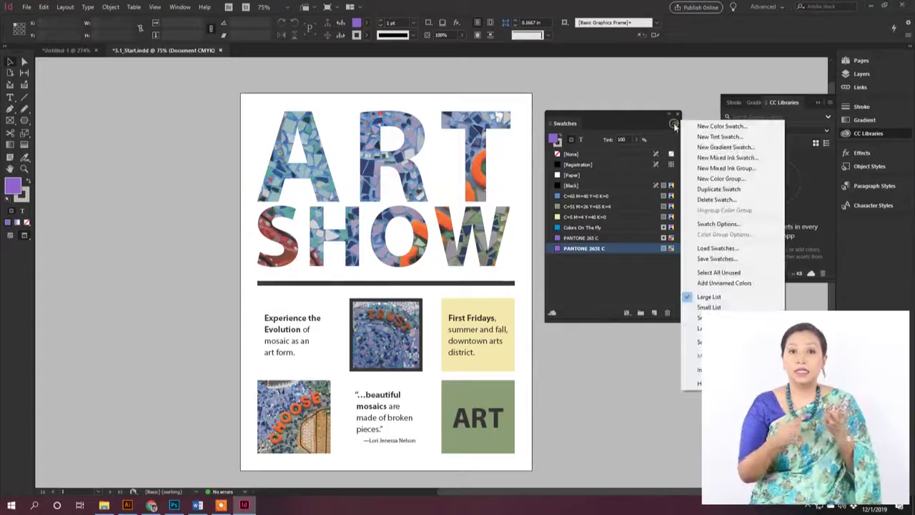
{"action": "left_click", "coordinate": [716, 126]}
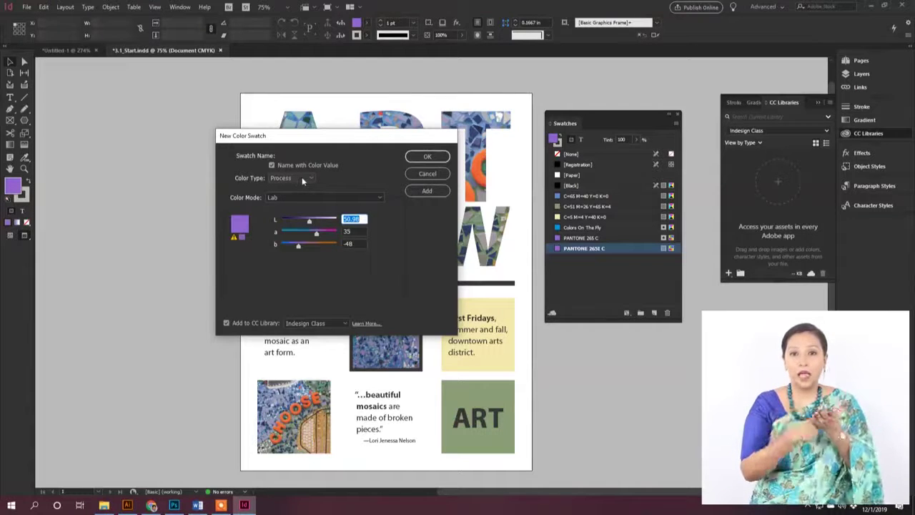
{"action": "left_click", "coordinate": [358, 198]}
{"action": "left_click", "coordinate": [308, 227]}
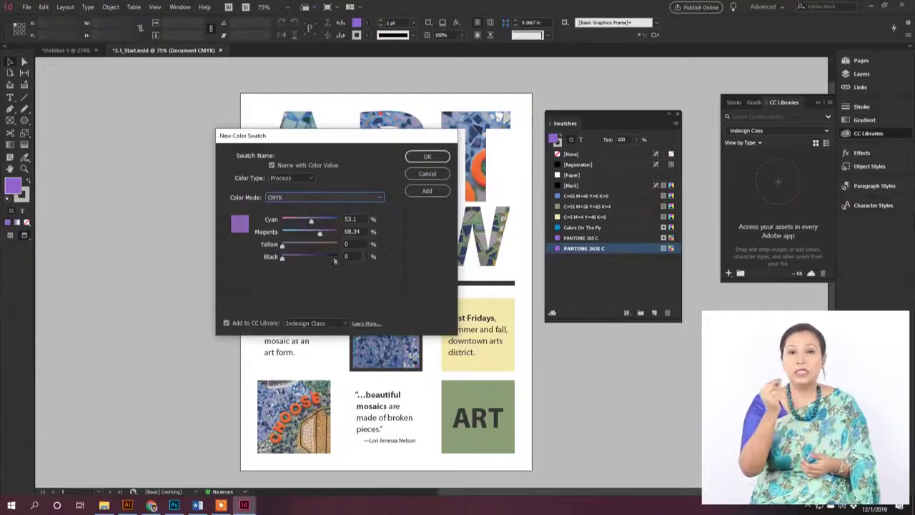
Set the new swatch's values to Cyan 100, Magenta 20 and Yellow 100 percent
{"action": "double_click", "coordinate": [351, 220]}
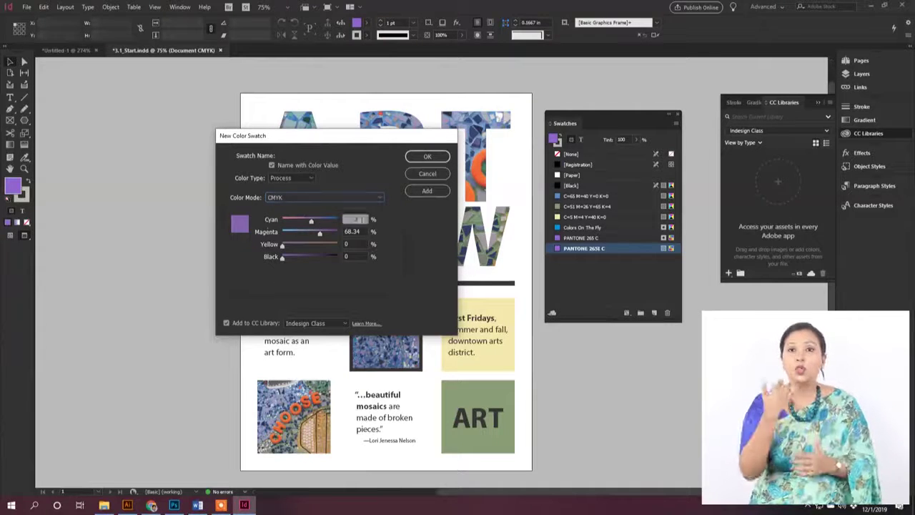
{"action": "type", "text": "100"}
{"action": "key", "text": "Tab"}
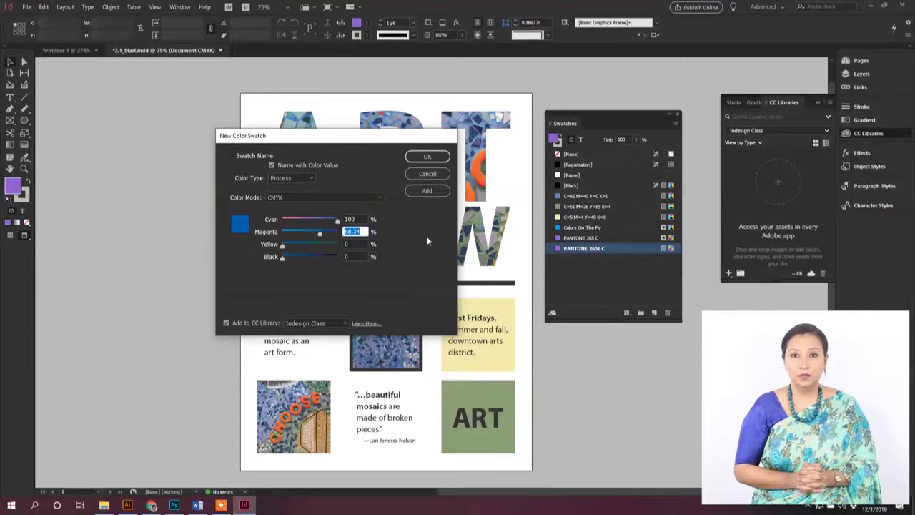
{"action": "type", "text": "0"}
{"action": "key", "text": "Tab"}
{"action": "type", "text": "100"}
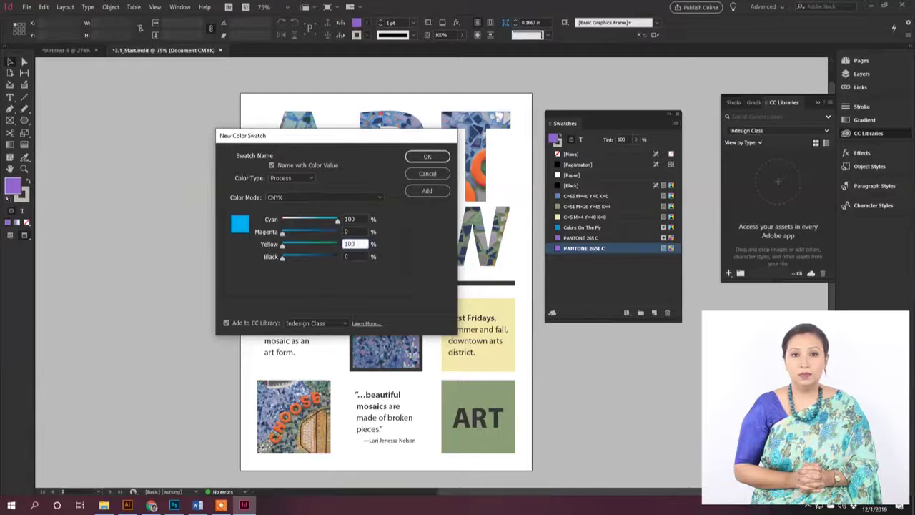
{"action": "key", "text": "shift+Tab"}
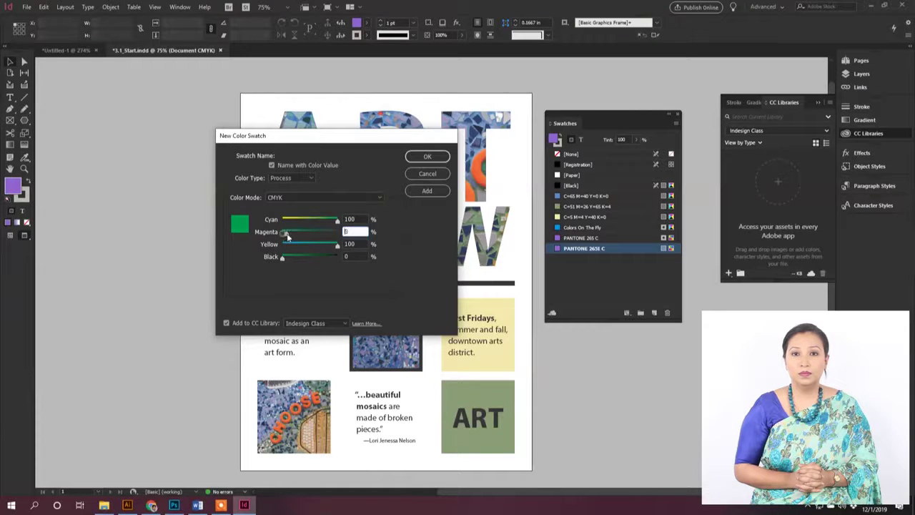
{"action": "left_click_drag", "start_coordinate": [282, 233], "coordinate": [290, 236]}
{"action": "type", "text": "20"}
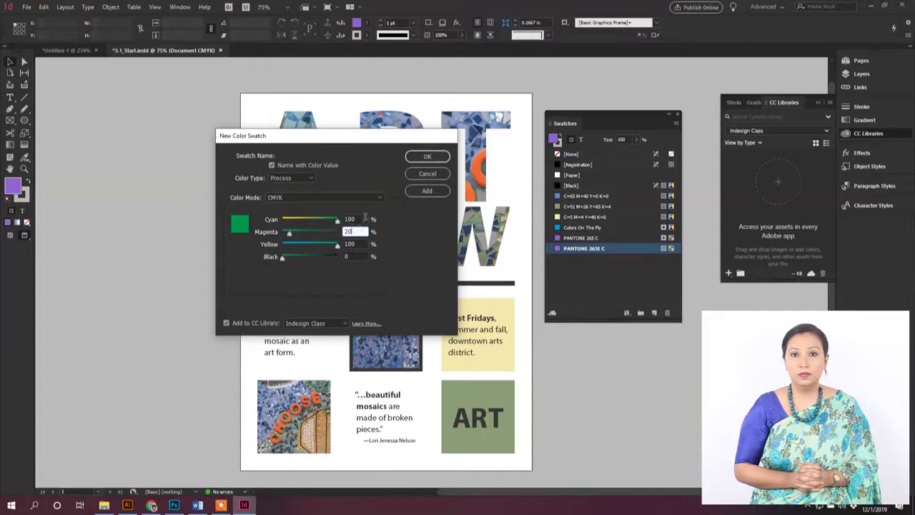
{"action": "key", "text": "shift+Tab"}
{"action": "left_click", "coordinate": [358, 233]}
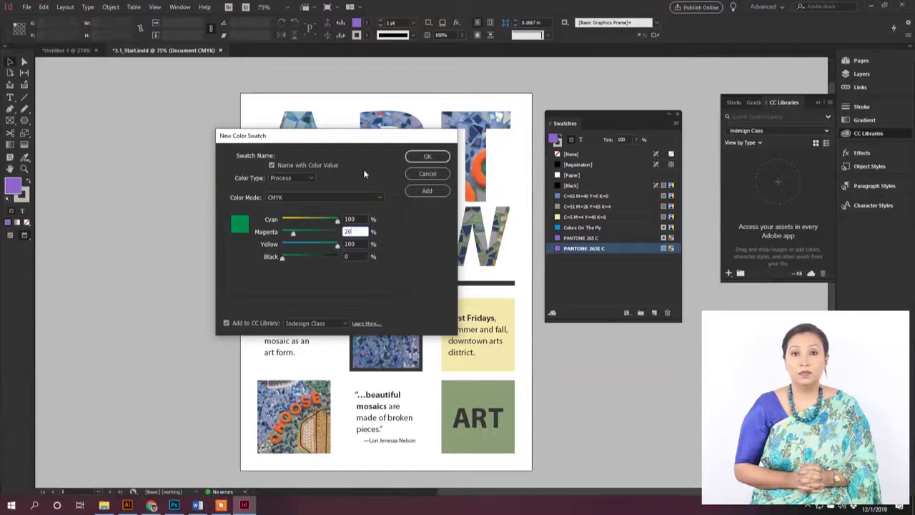
Turn off naming by colour value, name the swatch Green, and accept it
{"action": "left_click", "coordinate": [326, 165]}
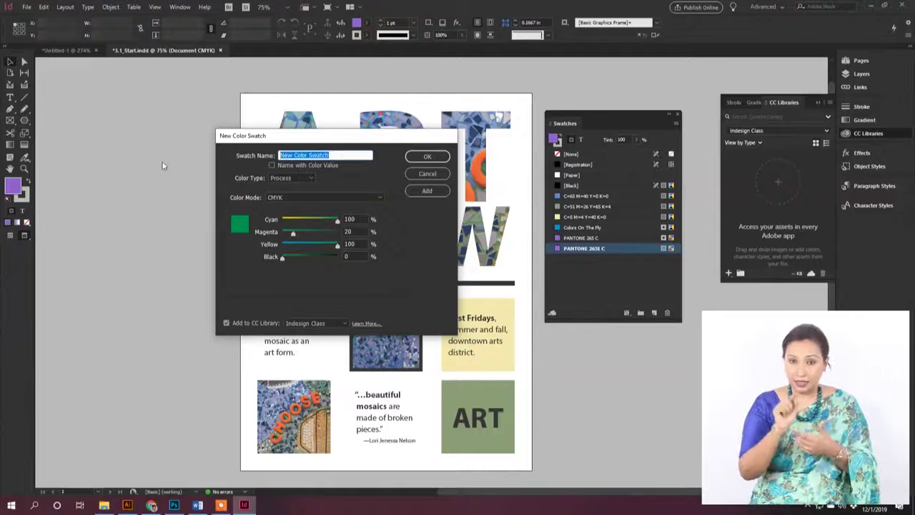
{"action": "type", "text": "Green"}
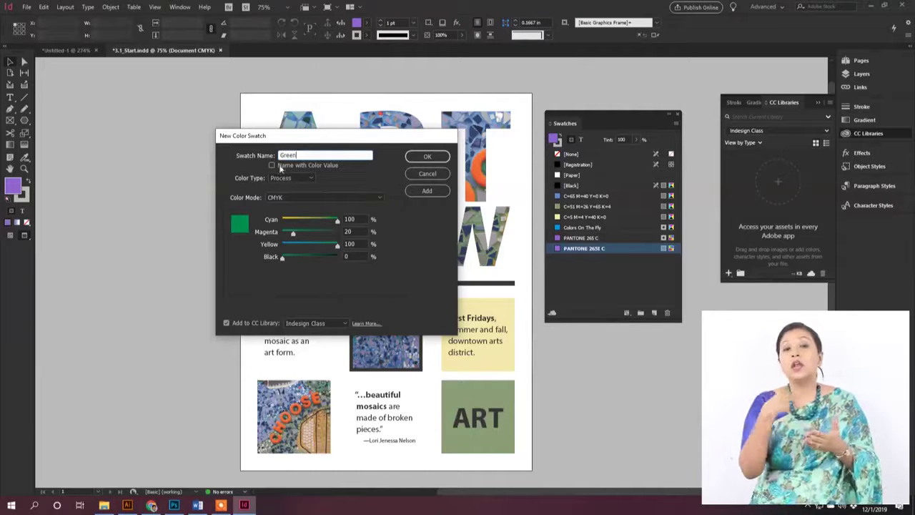
{"action": "left_click", "coordinate": [427, 157]}
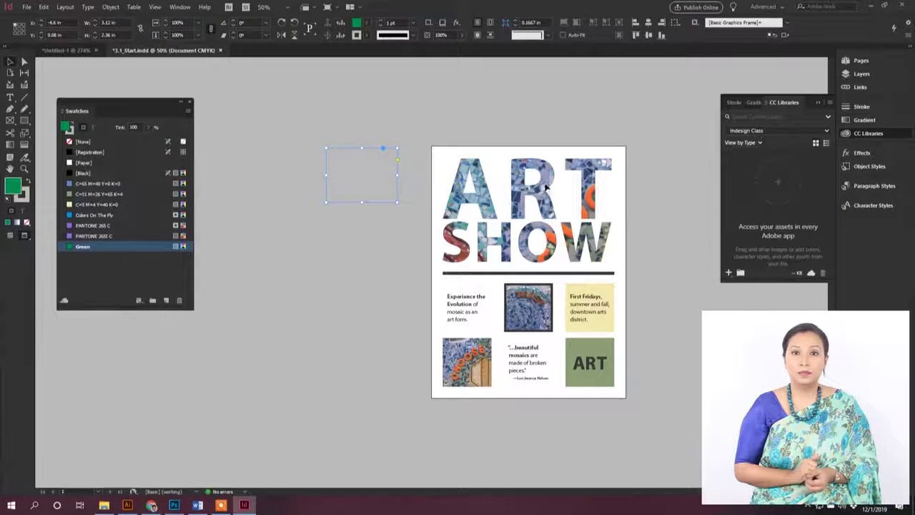
Fill the "Experience the Evolution" text frame with Green, and replace that fill with PANTONE 265 C
{"action": "key", "text": "ctrl+1"}
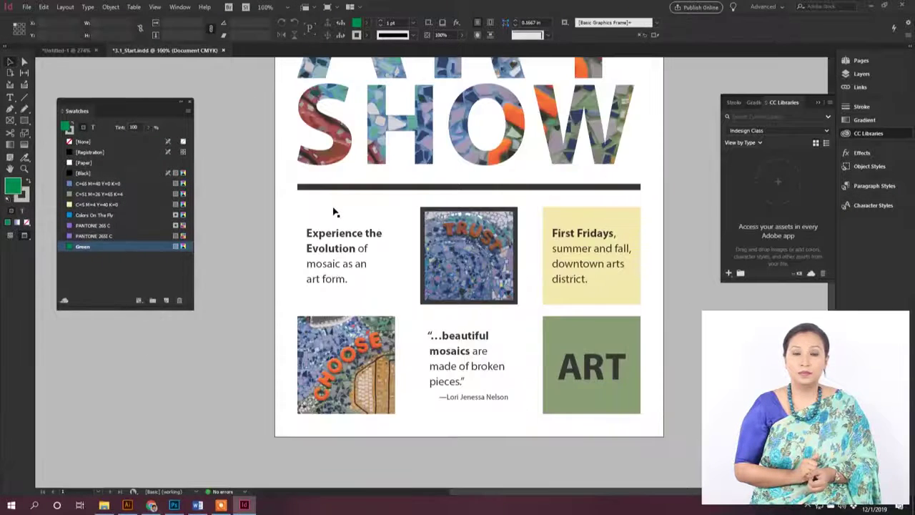
{"action": "left_click", "coordinate": [333, 211]}
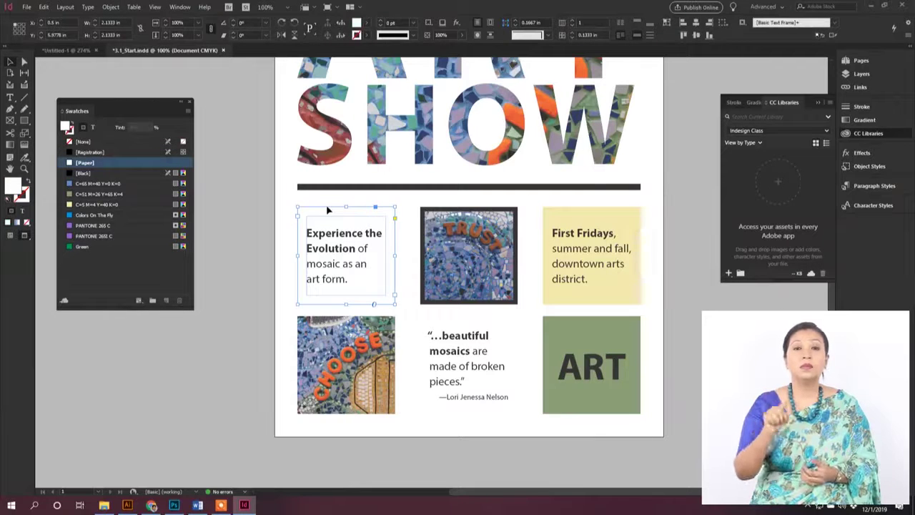
{"action": "left_click", "coordinate": [83, 247]}
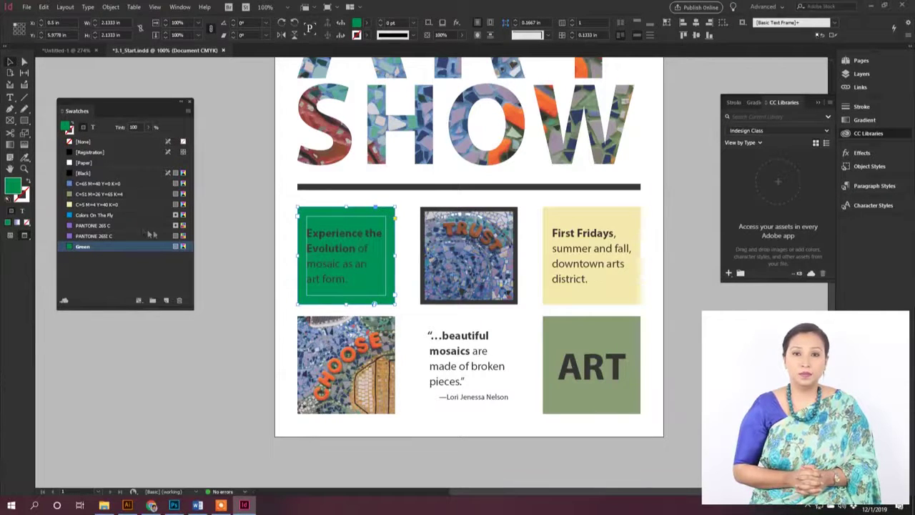
{"action": "left_click", "coordinate": [97, 226]}
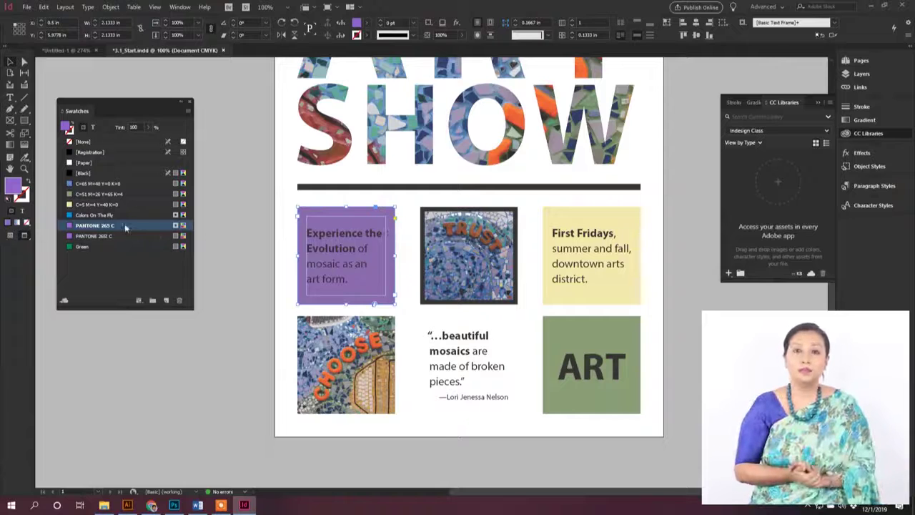
Apply a Green stroke to the "Experience the Evolution" text frame and set its weight to 4 pt
{"action": "left_click", "coordinate": [28, 200]}
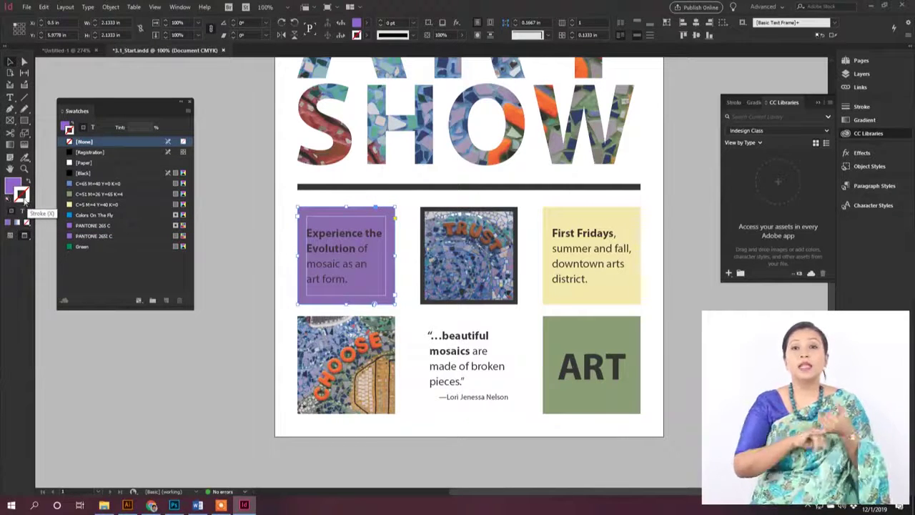
{"action": "left_click", "coordinate": [82, 248]}
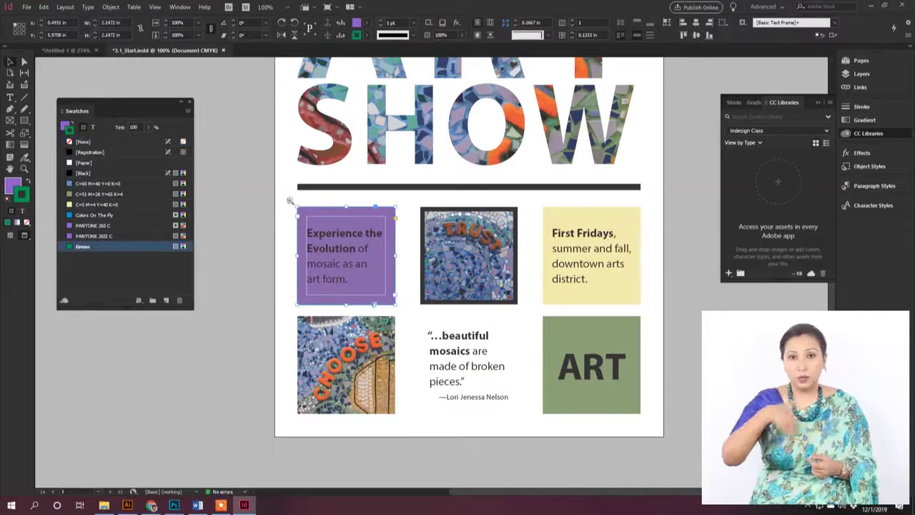
{"action": "left_click_drag", "start_coordinate": [290, 201], "coordinate": [374, 250]}
{"action": "left_click_drag", "start_coordinate": [322, 138], "coordinate": [493, 156]}
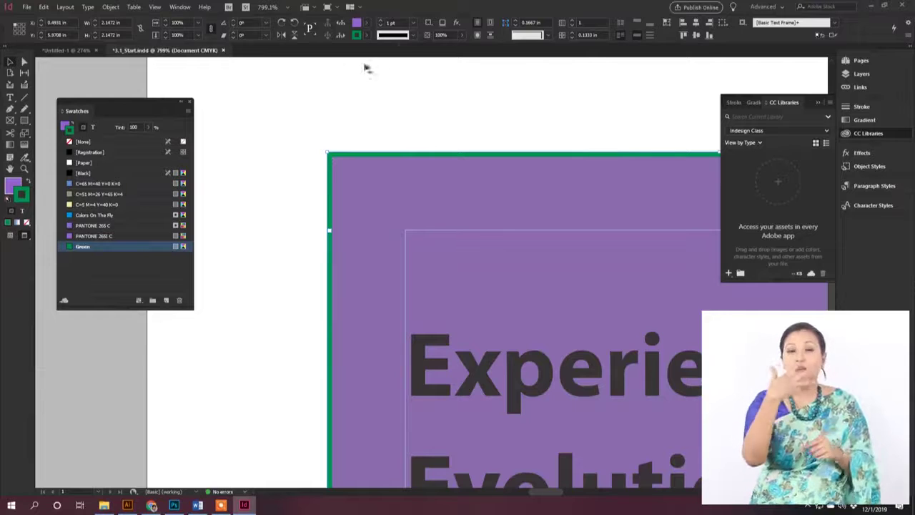
{"action": "left_click", "coordinate": [412, 23]}
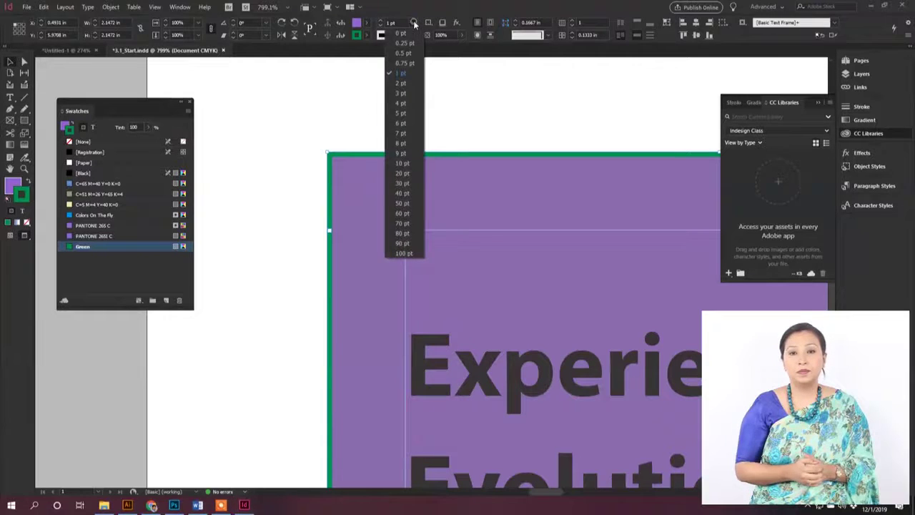
{"action": "left_click", "coordinate": [407, 103]}
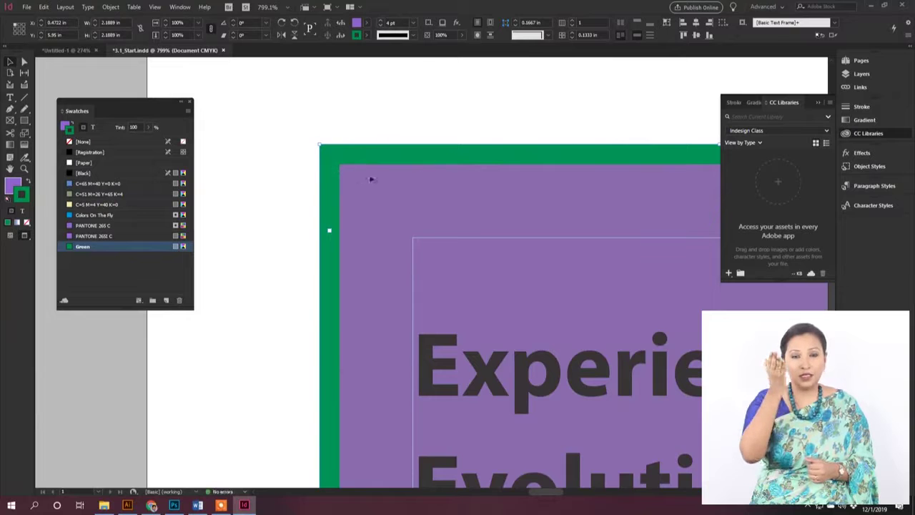
{"action": "key", "text": "ctrl+minus"}
{"action": "key", "text": "ctrl+minus"}
{"action": "key", "text": "ctrl+minus"}
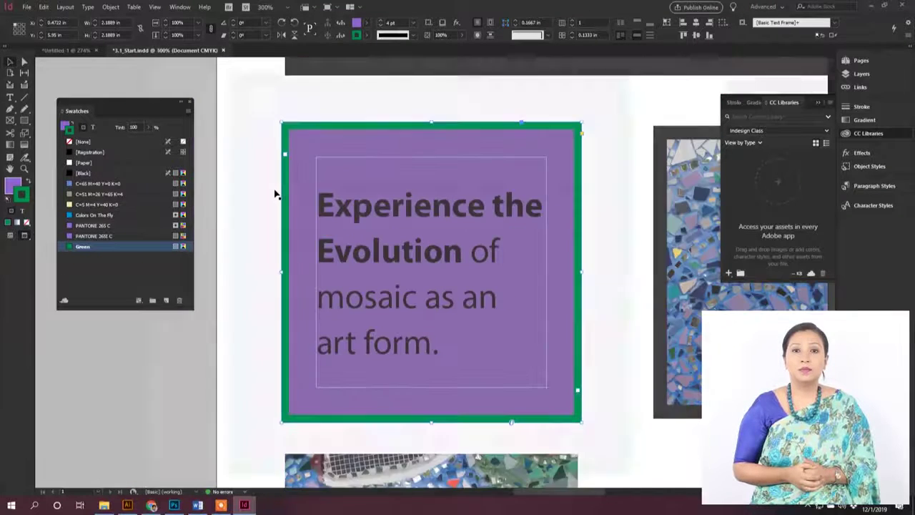
Colour all the "Experience the Evolution" text with the C=5 M=4 Y=40 K=0 swatch
{"action": "key", "text": "ctrl+minus"}
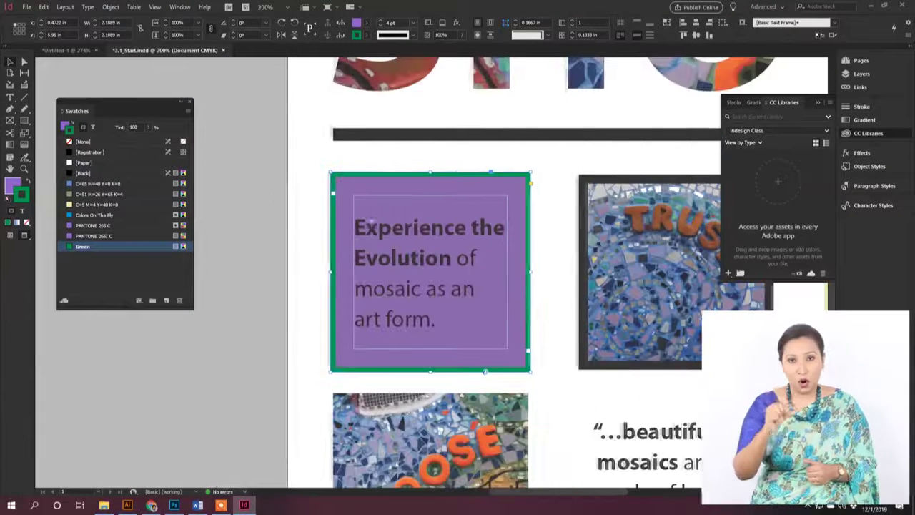
{"action": "scroll", "coordinate": [315, 197], "scroll_direction": "right", "scroll_amount": 1}
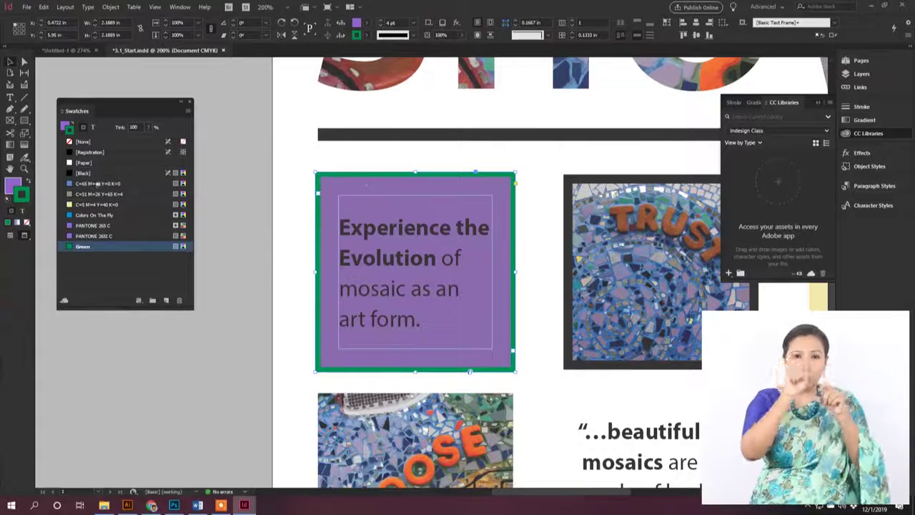
{"action": "key", "text": "x"}
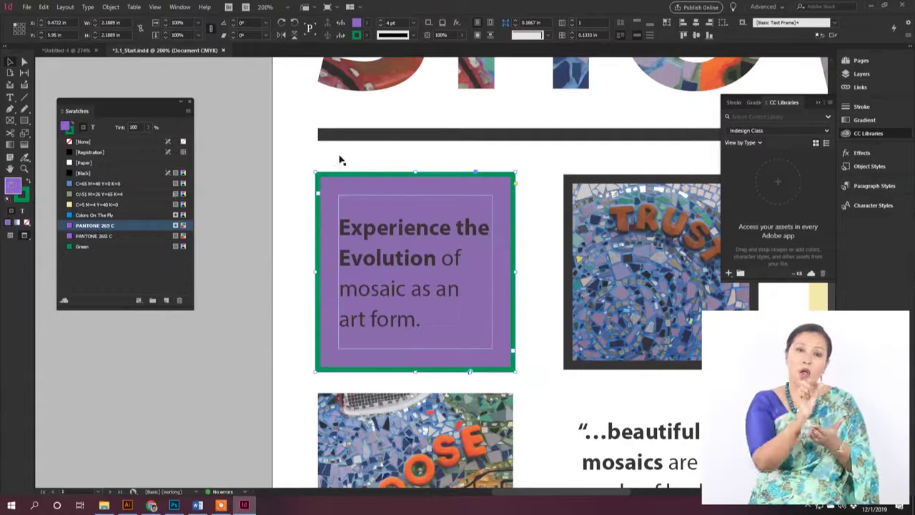
{"action": "key", "text": "t"}
{"action": "left_click_drag", "start_coordinate": [340, 218], "coordinate": [430, 334]}
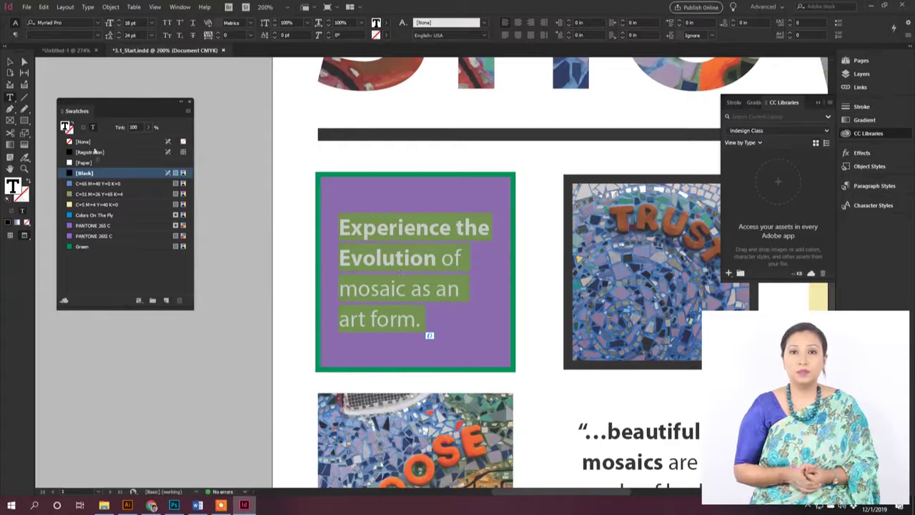
{"action": "left_click", "coordinate": [101, 205]}
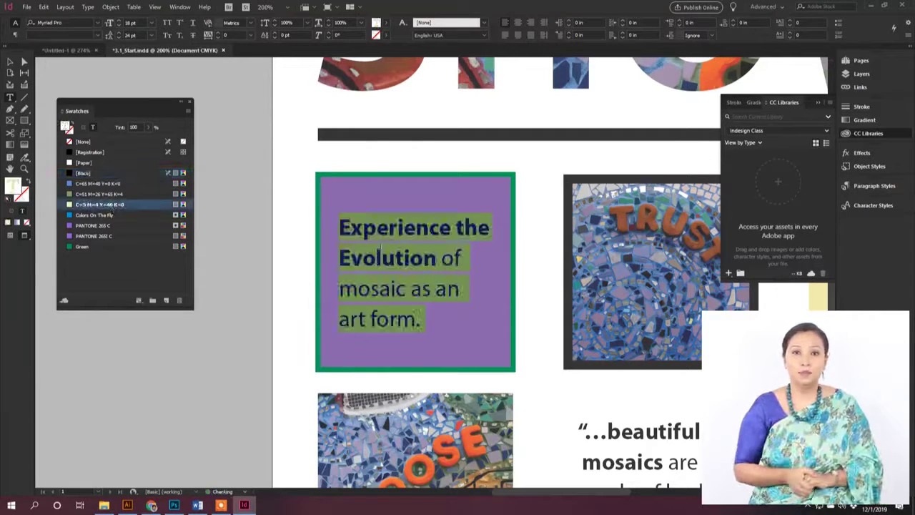
{"action": "left_click", "coordinate": [382, 230]}
{"action": "key", "text": "Escape"}
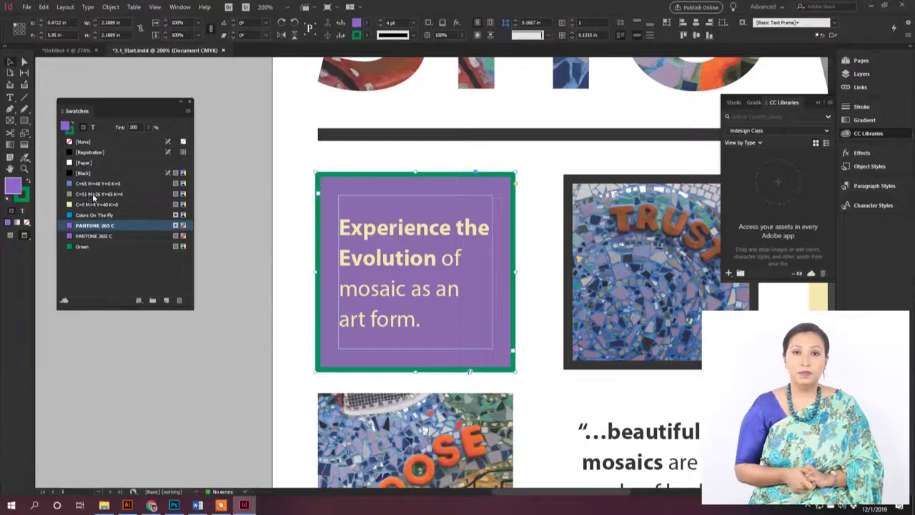
Fill the "Experience the Evolution" frame with the C=51 M=26 Y=65 K=4 swatch and deselect everything
{"action": "left_click", "coordinate": [99, 194]}
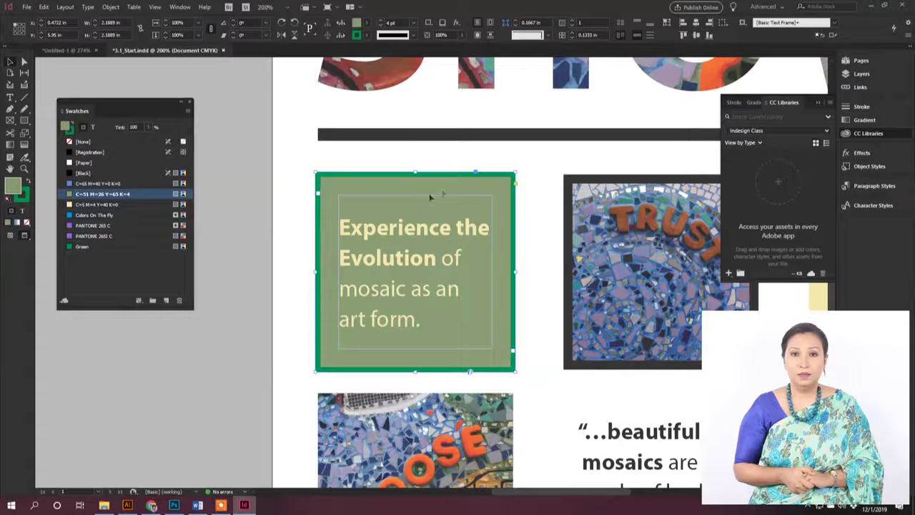
{"action": "left_click", "coordinate": [284, 188]}
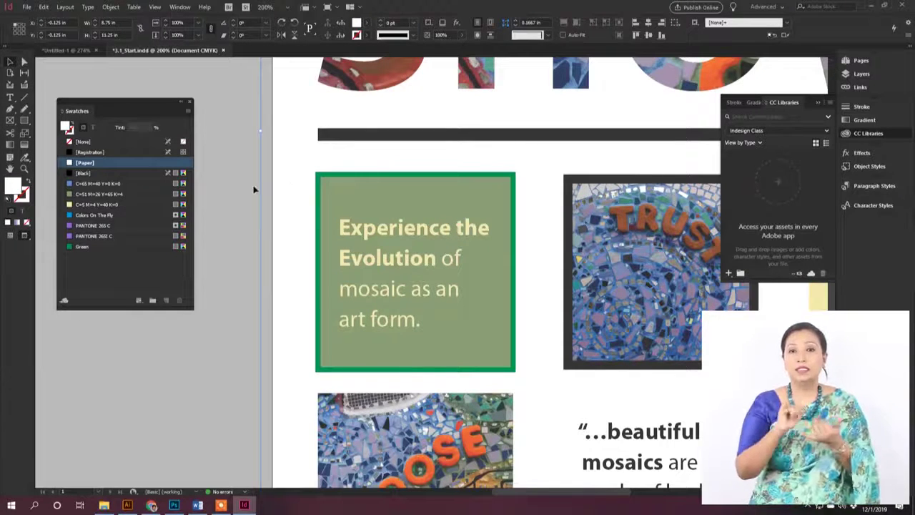
{"action": "left_click", "coordinate": [254, 189]}
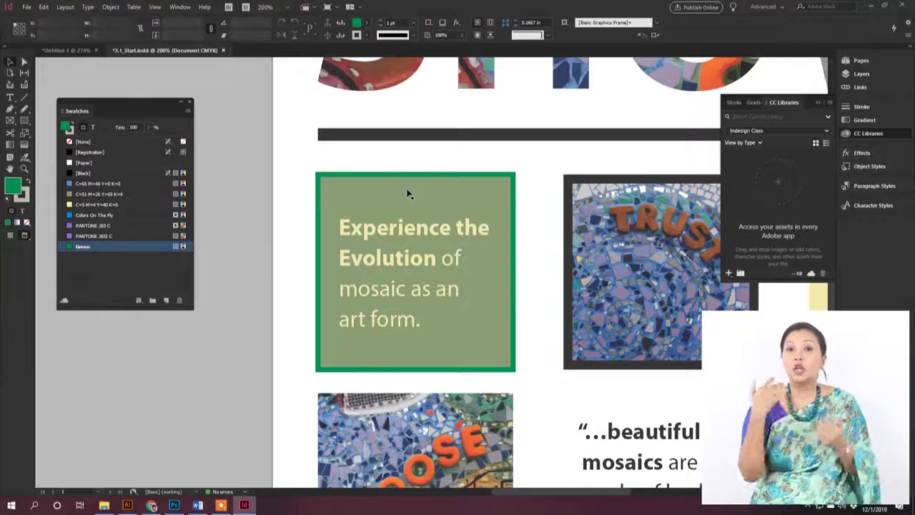
With nothing selected, set the default fill to Green and the default stroke to None
{"action": "left_click", "coordinate": [27, 223]}
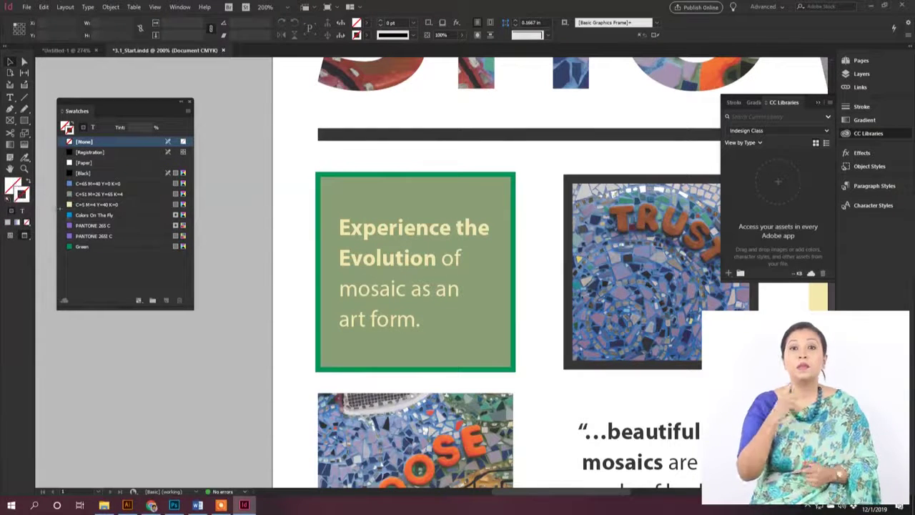
{"action": "left_click", "coordinate": [87, 246]}
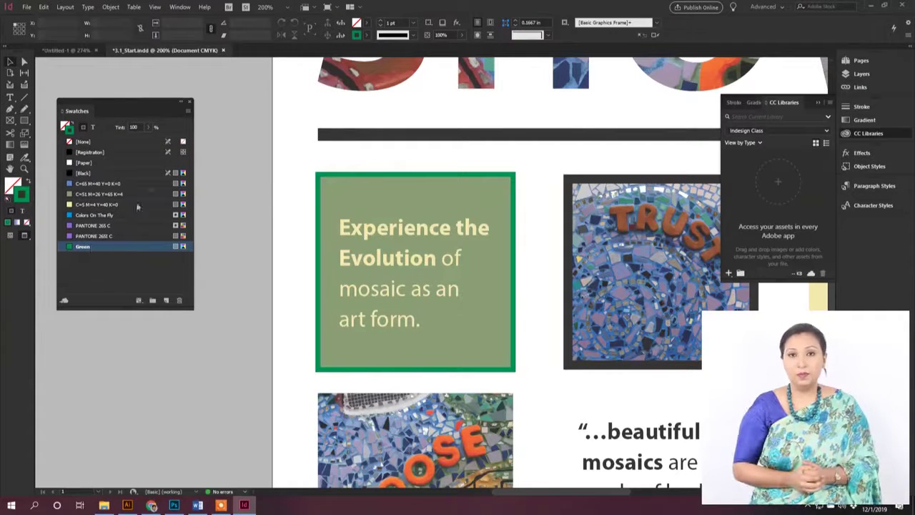
{"action": "left_click", "coordinate": [31, 181]}
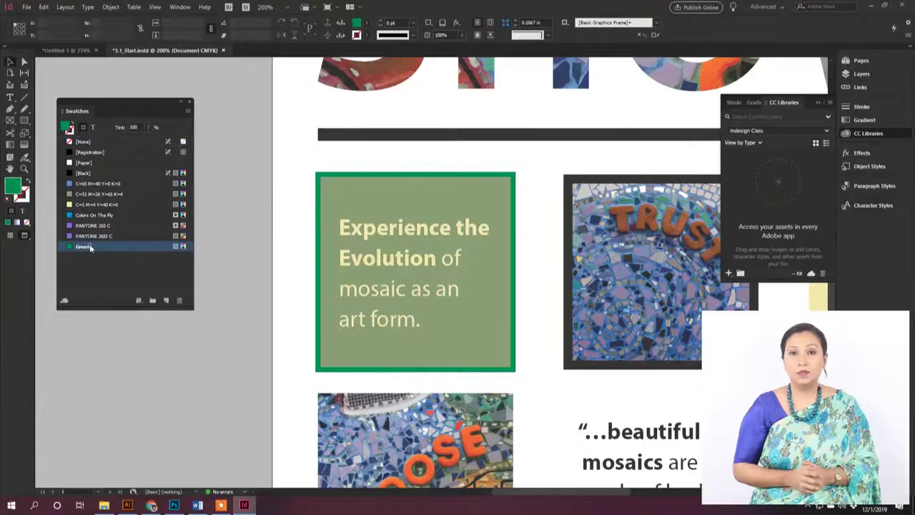
Create two tint swatches from Green, one at 65 percent and one at 45 percent
{"action": "left_click", "coordinate": [189, 113]}
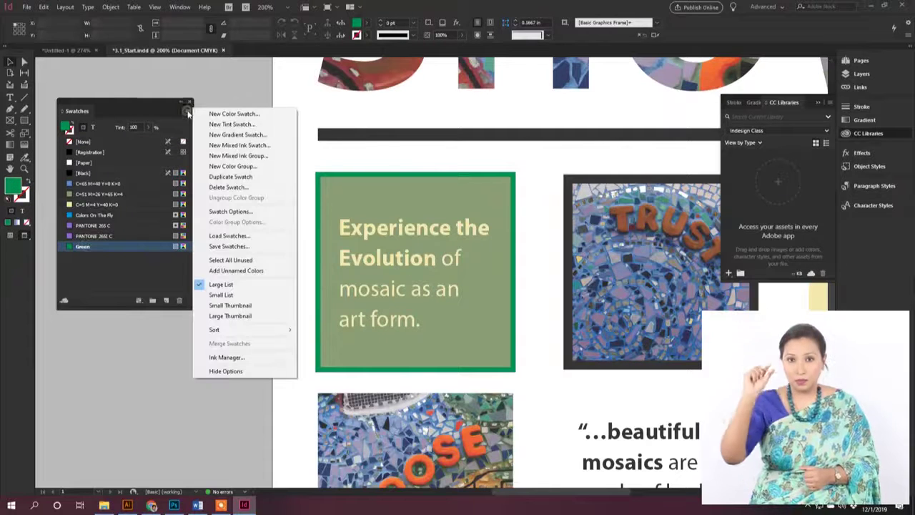
{"action": "left_click", "coordinate": [254, 125]}
{"action": "left_click_drag", "start_coordinate": [333, 146], "coordinate": [276, 144]}
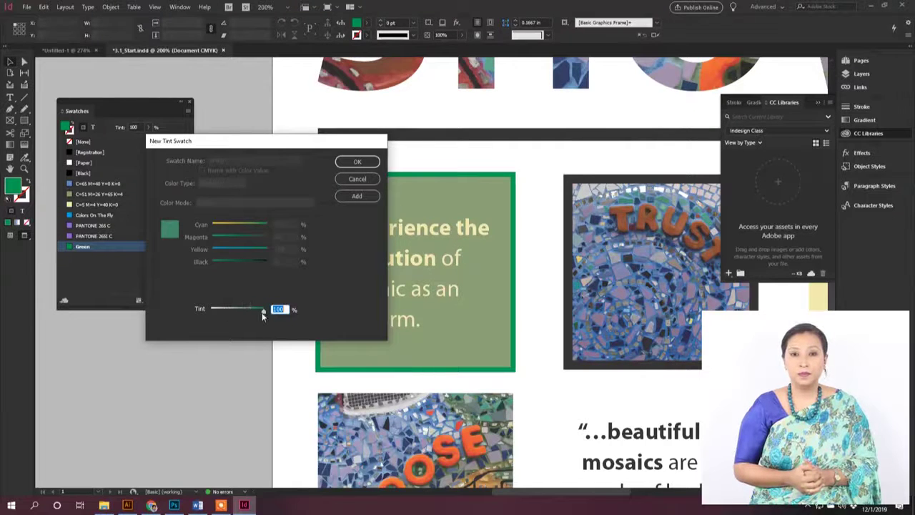
{"action": "left_click_drag", "start_coordinate": [199, 324], "coordinate": [202, 324]}
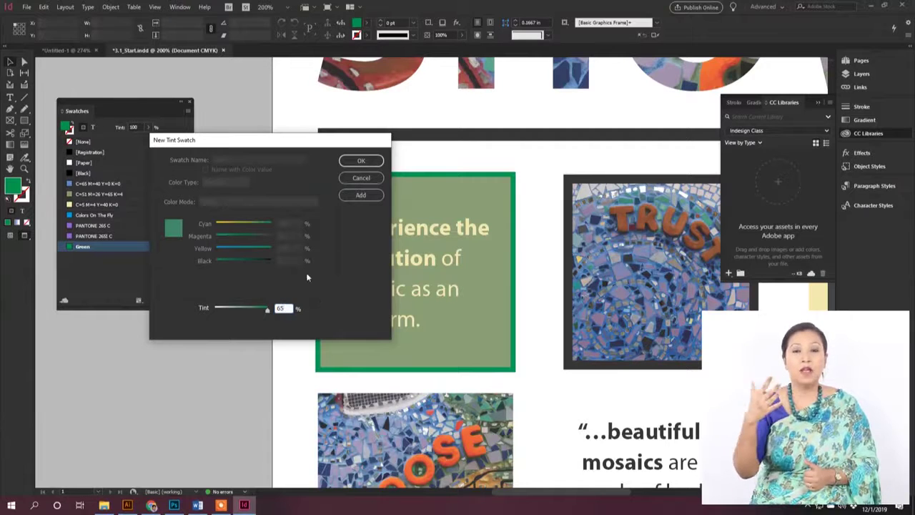
{"action": "left_click", "coordinate": [362, 194]}
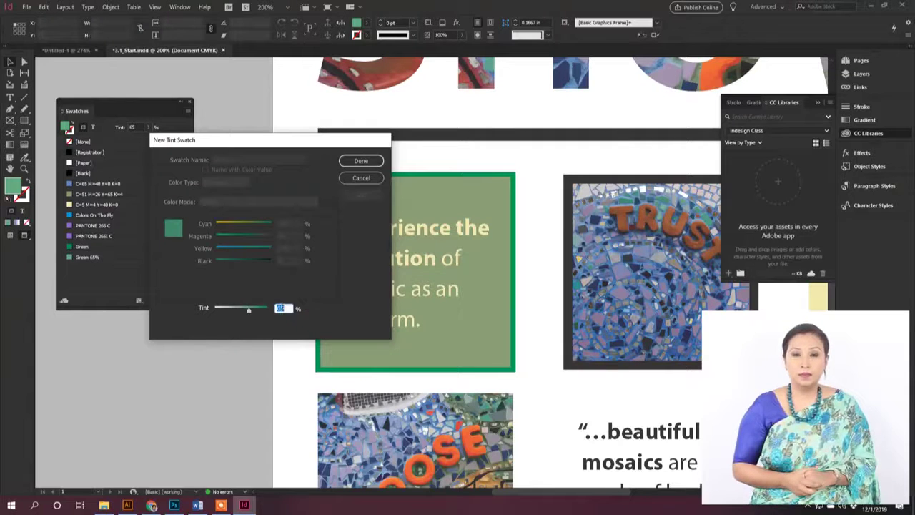
{"action": "type", "text": "40"}
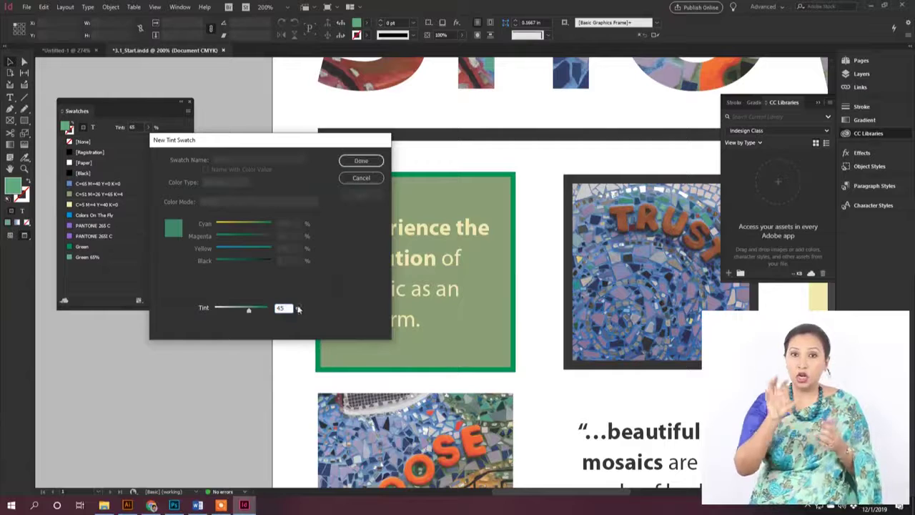
{"action": "key", "text": "Return"}
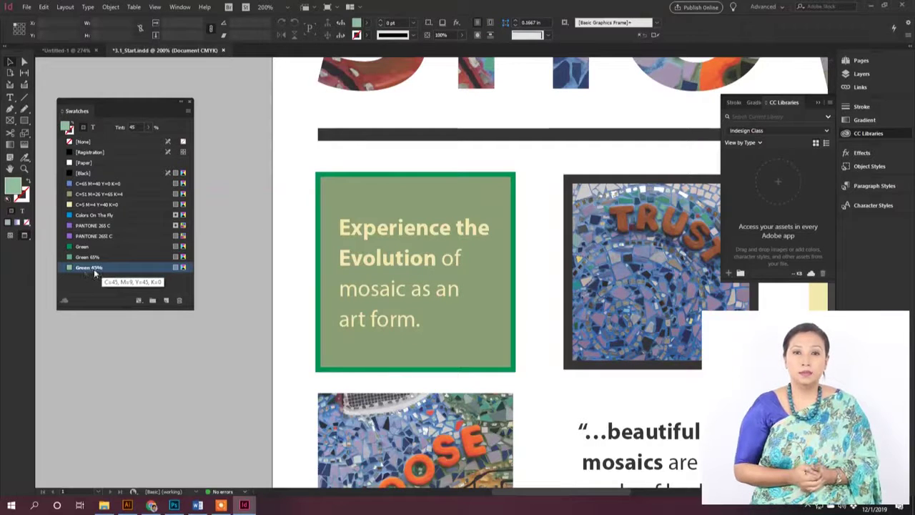
{"action": "scroll", "coordinate": [506, 277], "scroll_direction": "down", "scroll_amount": 2}
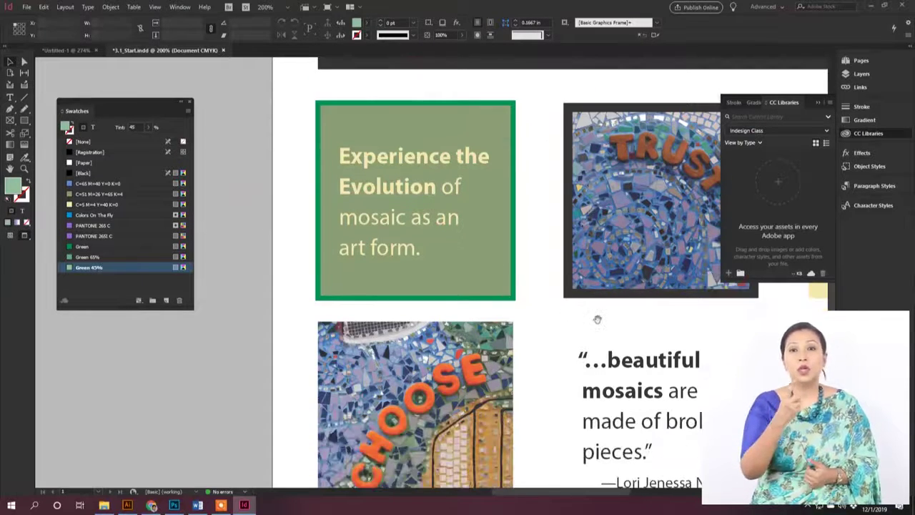
{"action": "left_click_drag", "start_coordinate": [599, 319], "coordinate": [389, 269]}
{"action": "key", "text": "ctrl+minus"}
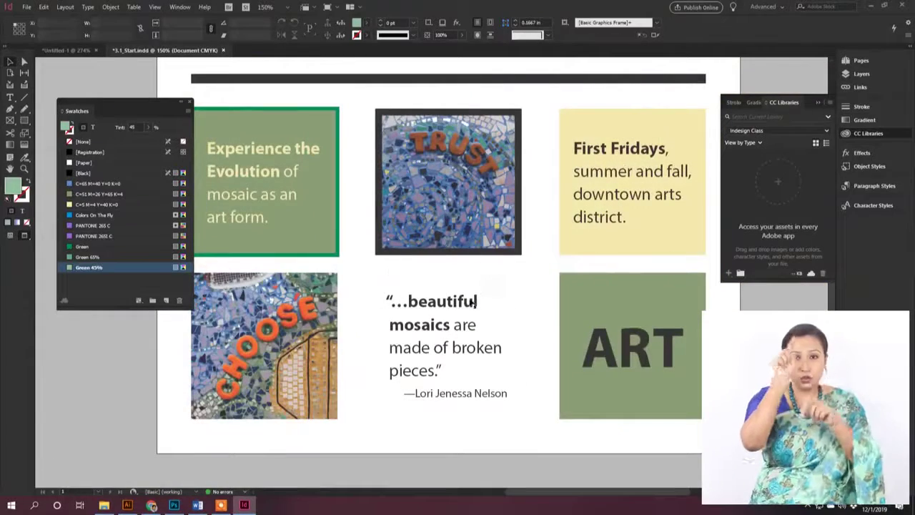
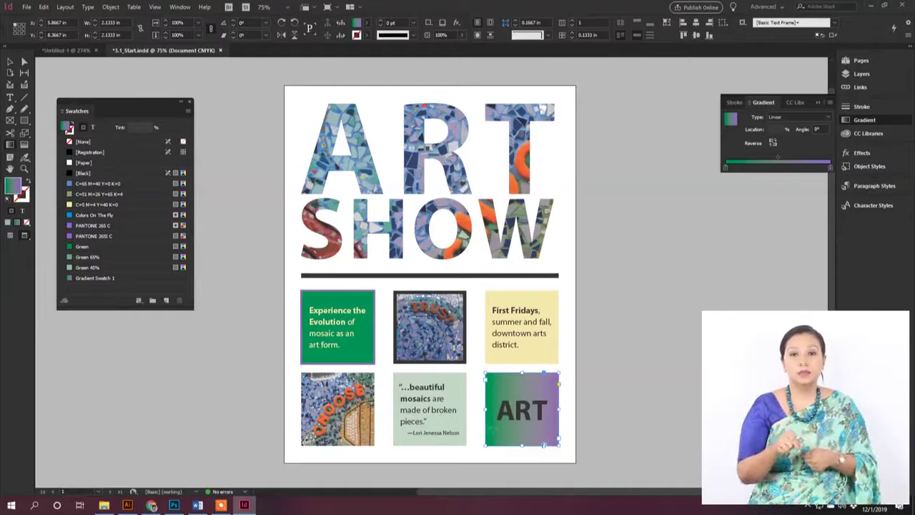
Redraw the ART frame's linear gradient in several directions, ending with a diagonal of about 132.8° from its lower-right corner towards the upper left
{"action": "left_click_drag", "start_coordinate": [476, 434], "coordinate": [591, 386]}
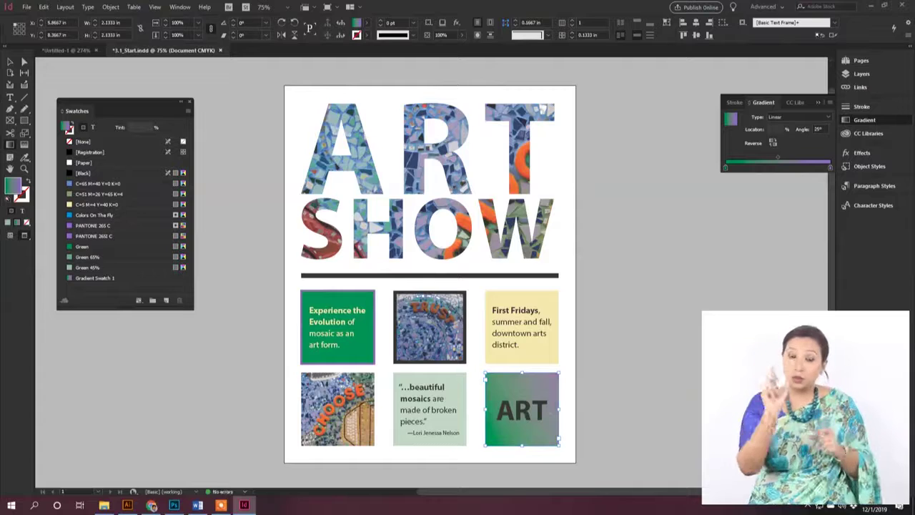
{"action": "key", "text": "ctrl+alt+equal"}
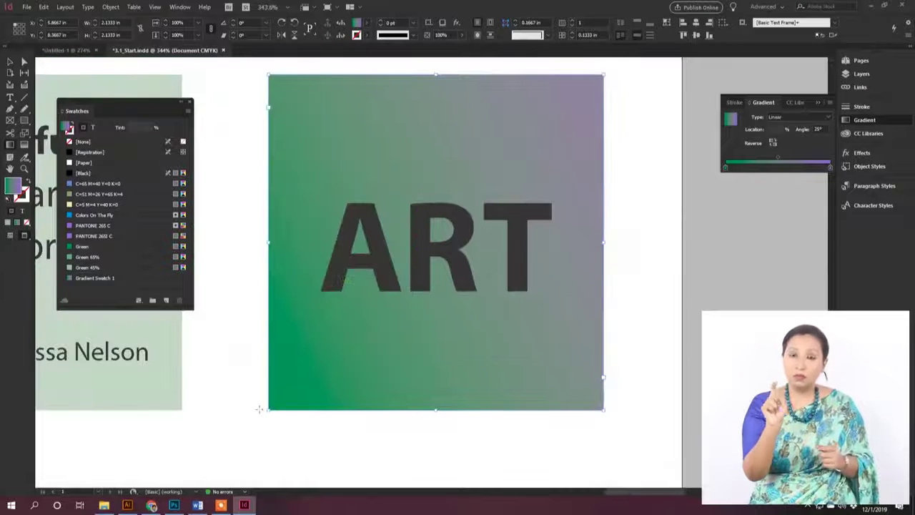
{"action": "left_click_drag", "start_coordinate": [259, 412], "coordinate": [624, 73]}
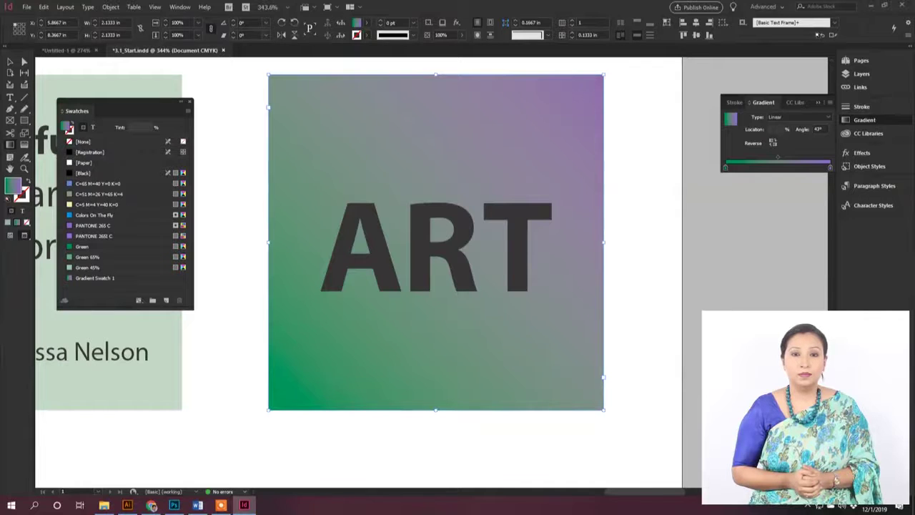
{"action": "left_click_drag", "start_coordinate": [613, 76], "coordinate": [251, 430]}
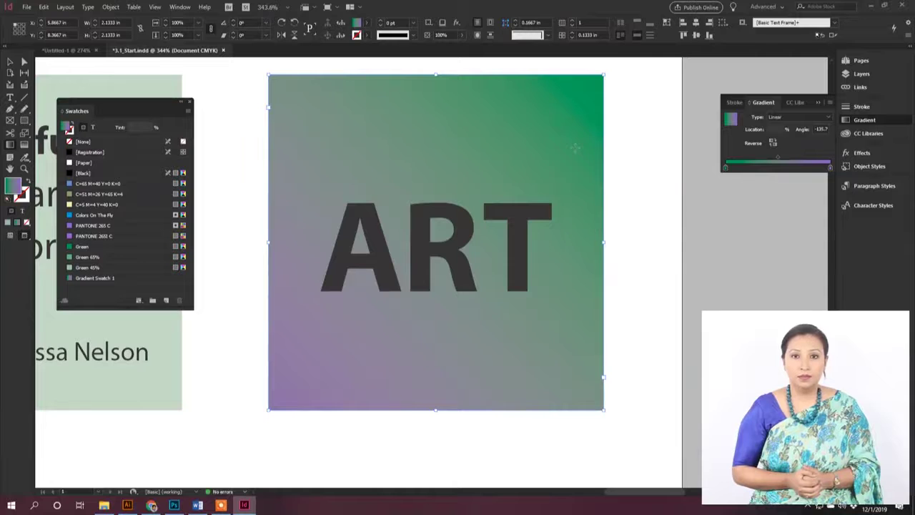
{"action": "left_click_drag", "start_coordinate": [466, 69], "coordinate": [461, 418]}
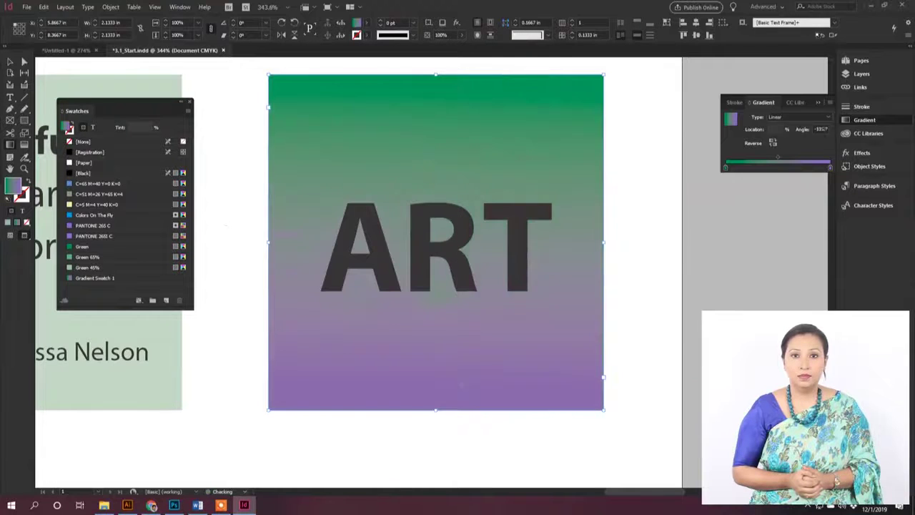
{"action": "left_click_drag", "start_coordinate": [240, 235], "coordinate": [679, 224]}
{"action": "left_click_drag", "start_coordinate": [624, 439], "coordinate": [487, 153]}
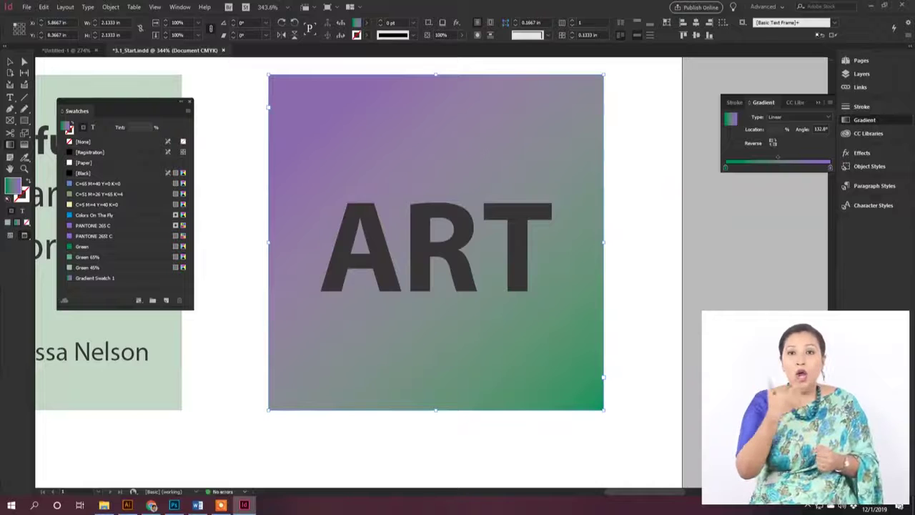
Adjust the Green stop of the ART frame's gradient, ending at a location of about 2.3 percent
{"action": "left_click_drag", "start_coordinate": [725, 167], "coordinate": [745, 168]}
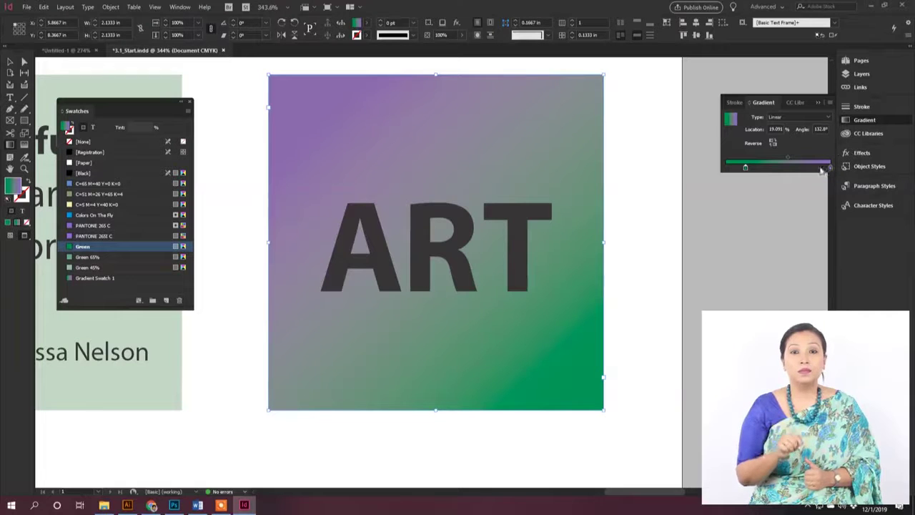
{"action": "left_click_drag", "start_coordinate": [788, 156], "coordinate": [631, 87]}
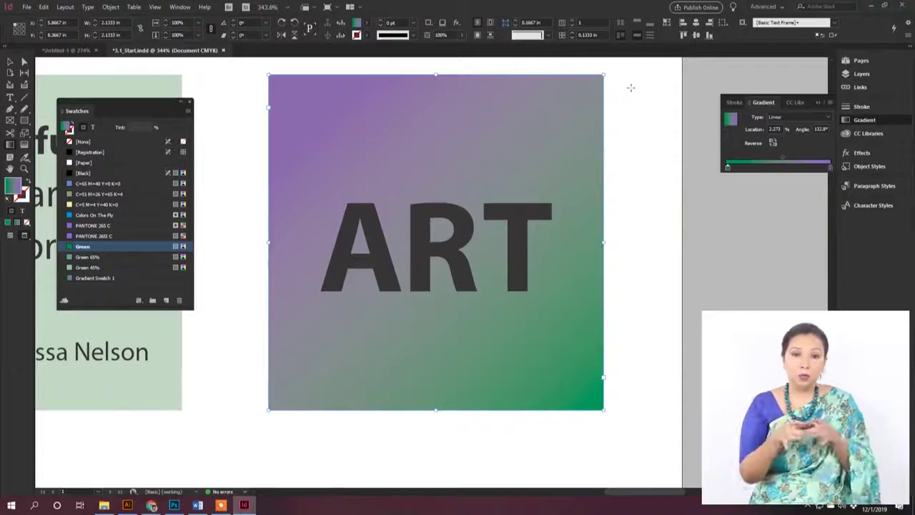
{"action": "left_click", "coordinate": [10, 63]}
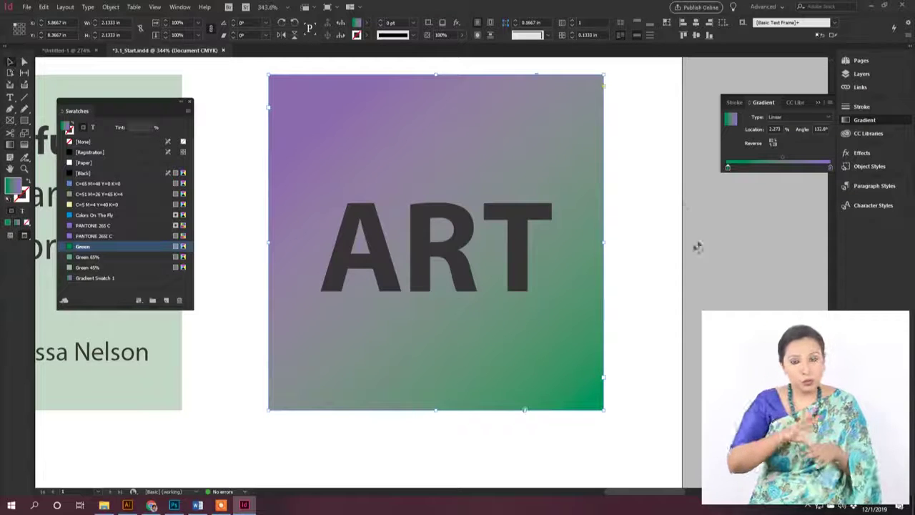
{"action": "left_click", "coordinate": [750, 270]}
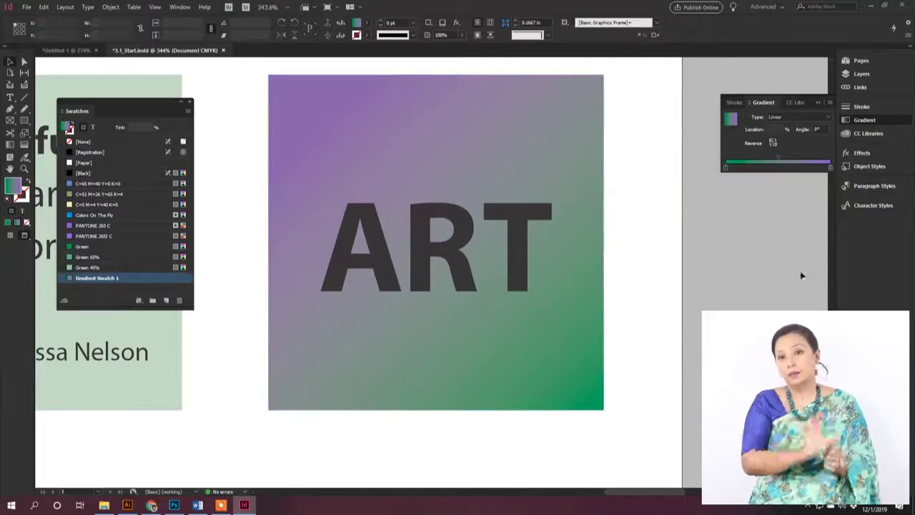
With no object selected, create a color group named Indesign-Class-3-Part-1 that contains Gradient Swatch 1
{"action": "left_click", "coordinate": [596, 76]}
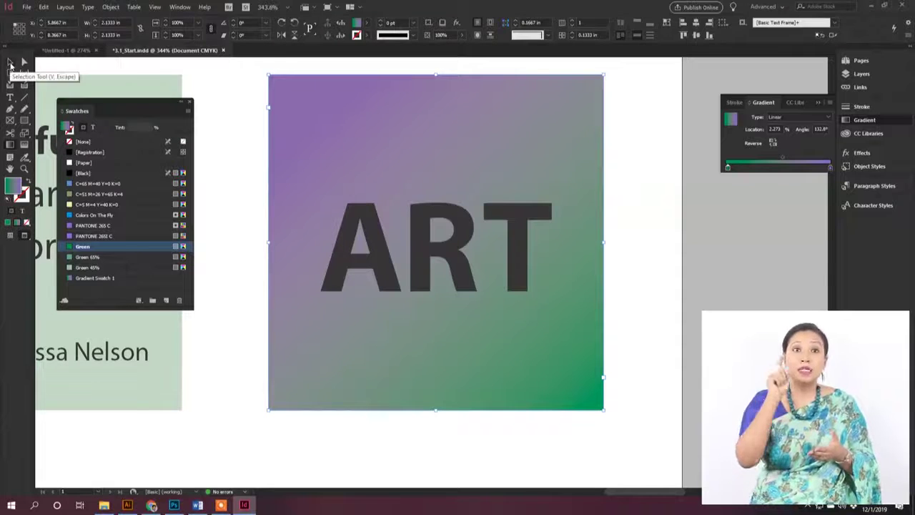
{"action": "left_click", "coordinate": [10, 63]}
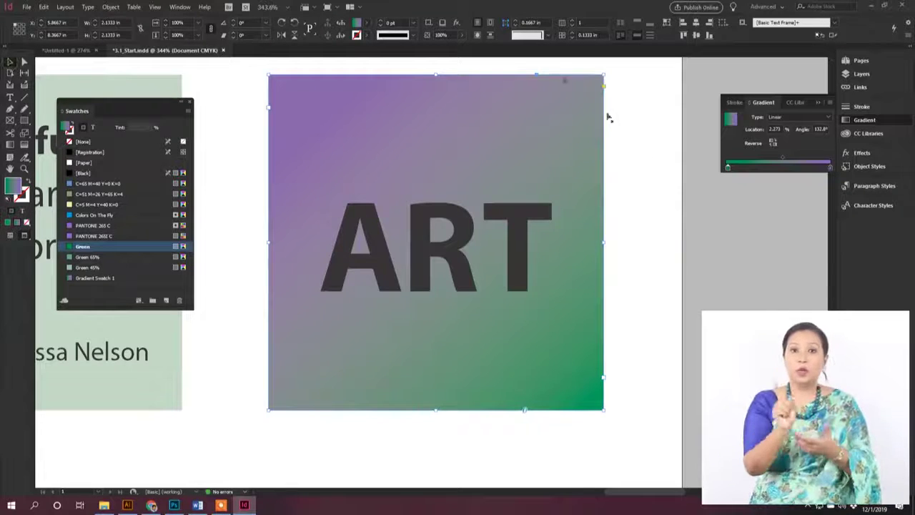
{"action": "left_click", "coordinate": [769, 270]}
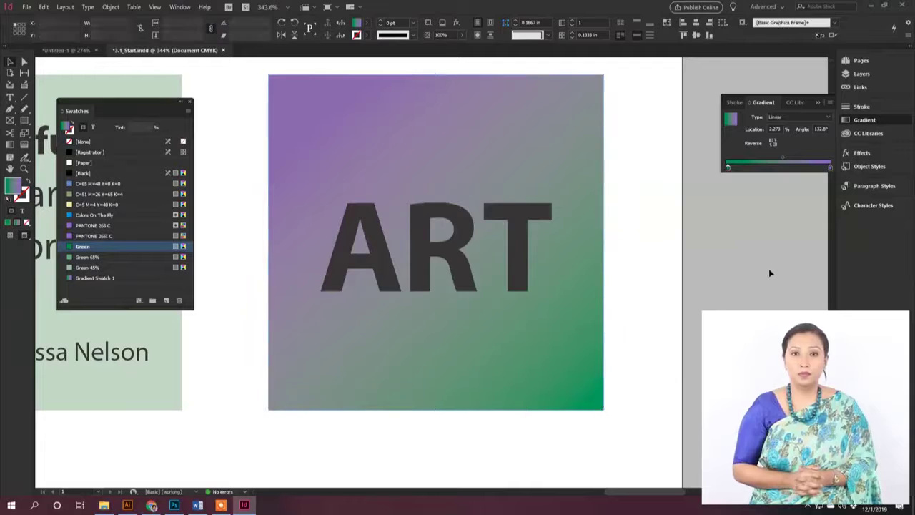
{"action": "left_click", "coordinate": [187, 111]}
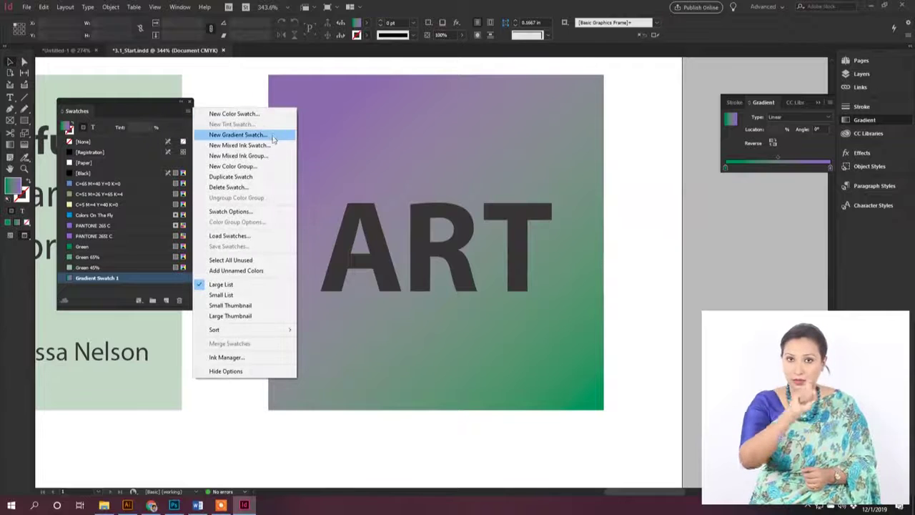
{"action": "left_click", "coordinate": [240, 169]}
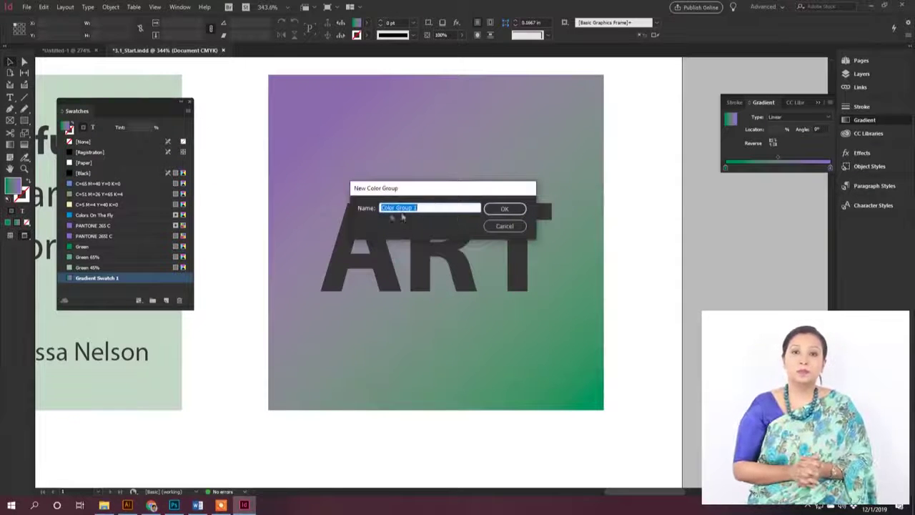
{"action": "type", "text": "Indesign-Clas"}
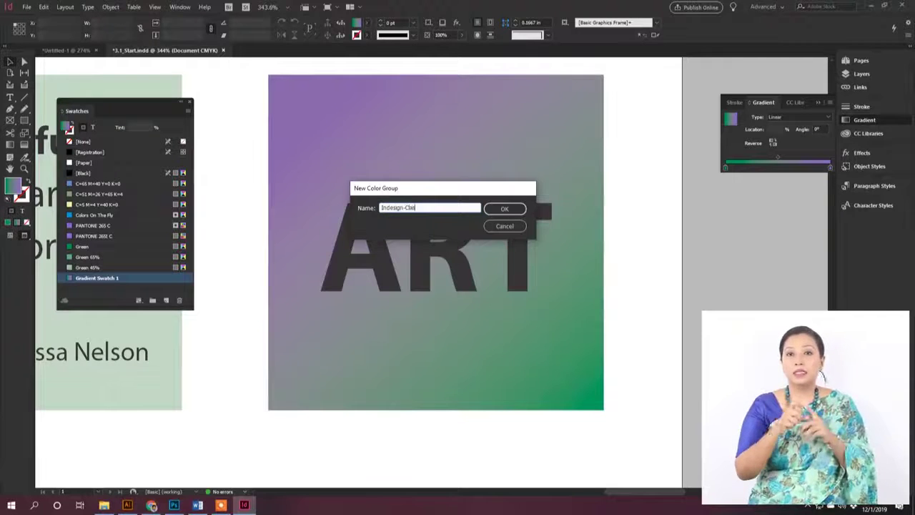
{"action": "type", "text": "s-4"}
{"action": "key", "text": "BackSpace"}
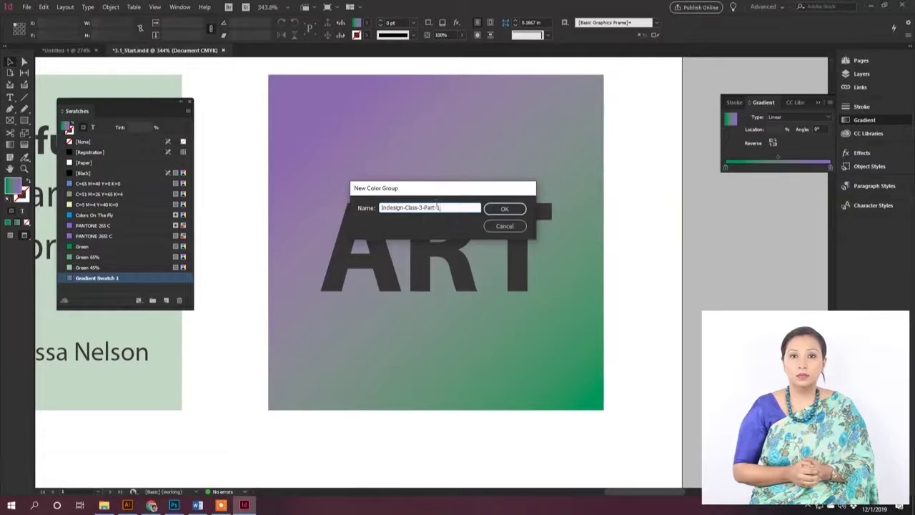
{"action": "left_click", "coordinate": [505, 209]}
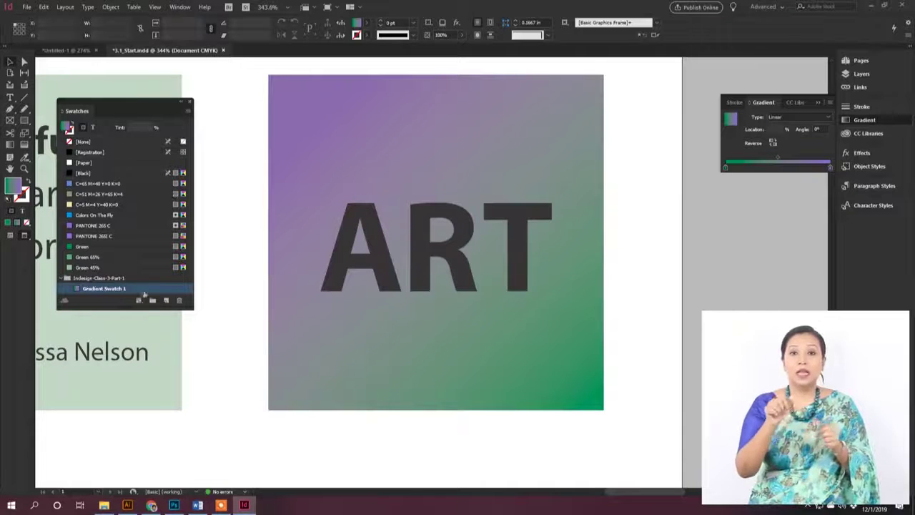
Group the swatches from PANTONE 265 C through Green 45% into a second color group, and enlarge the swatch list to fit every entry
{"action": "left_click", "coordinate": [79, 268]}
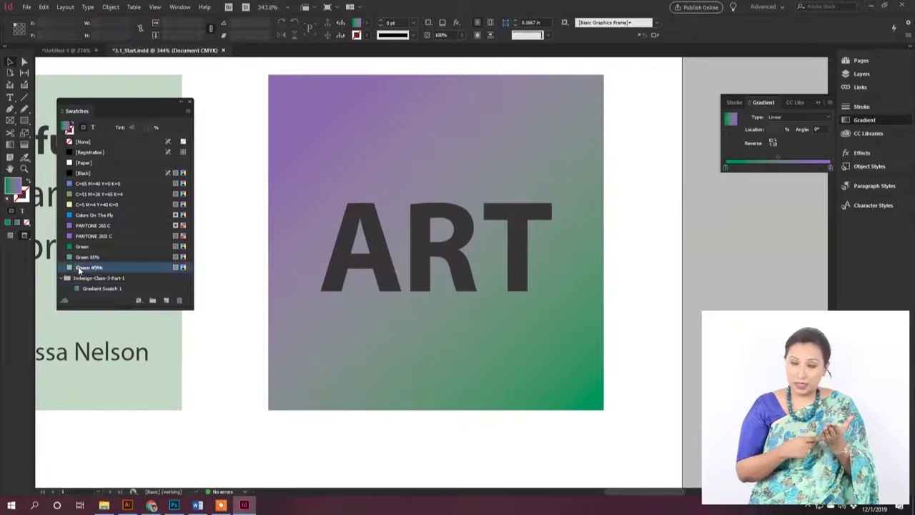
{"action": "left_click", "coordinate": [88, 227], "text": "shift"}
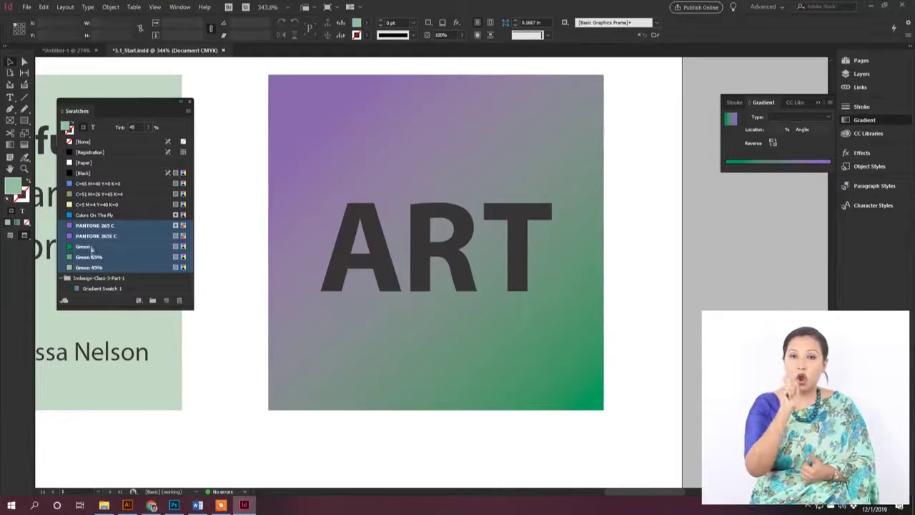
{"action": "left_click", "coordinate": [153, 301]}
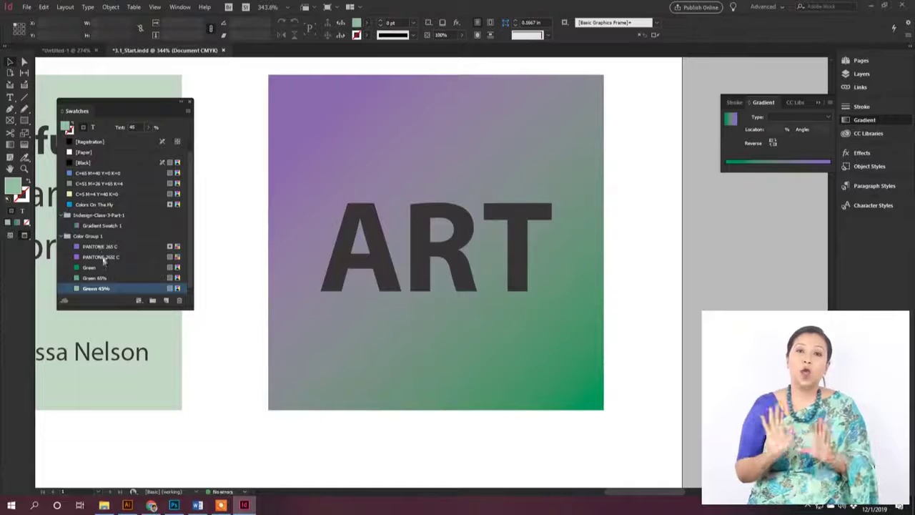
{"action": "scroll", "coordinate": [100, 243], "scroll_direction": "up", "scroll_amount": 1}
{"action": "scroll", "coordinate": [100, 243], "scroll_direction": "up", "scroll_amount": 1}
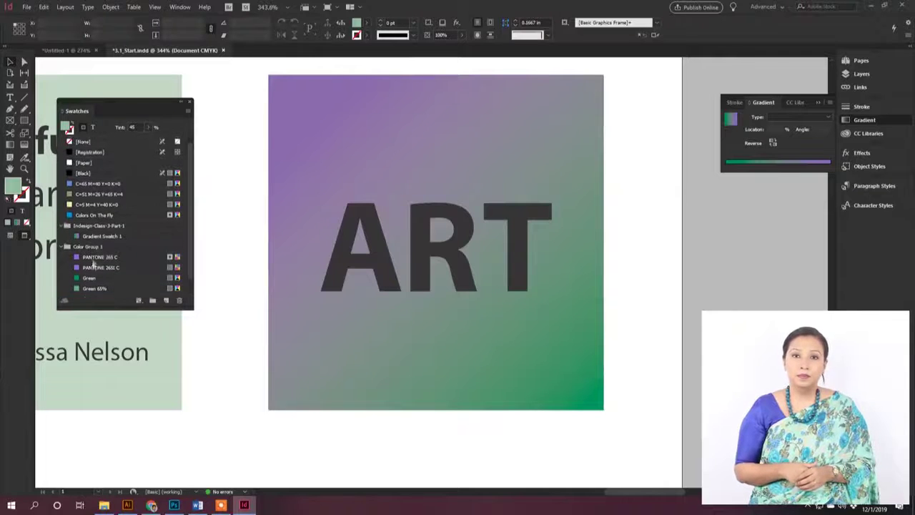
{"action": "left_click_drag", "start_coordinate": [122, 306], "coordinate": [122, 415]}
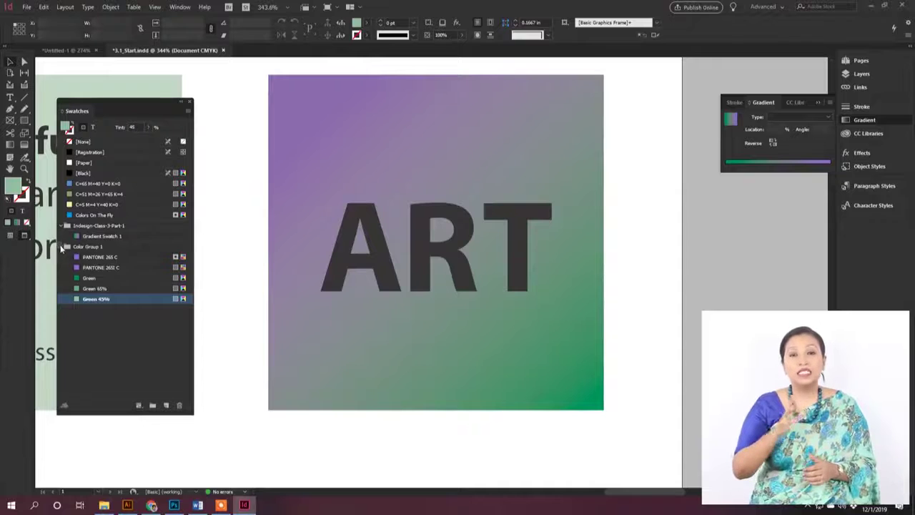
Collapse and re-expand the color group holding the PANTONE and Green swatches to view its contents
{"action": "left_click", "coordinate": [61, 246]}
{"action": "left_click", "coordinate": [63, 247]}
{"action": "left_click", "coordinate": [63, 246]}
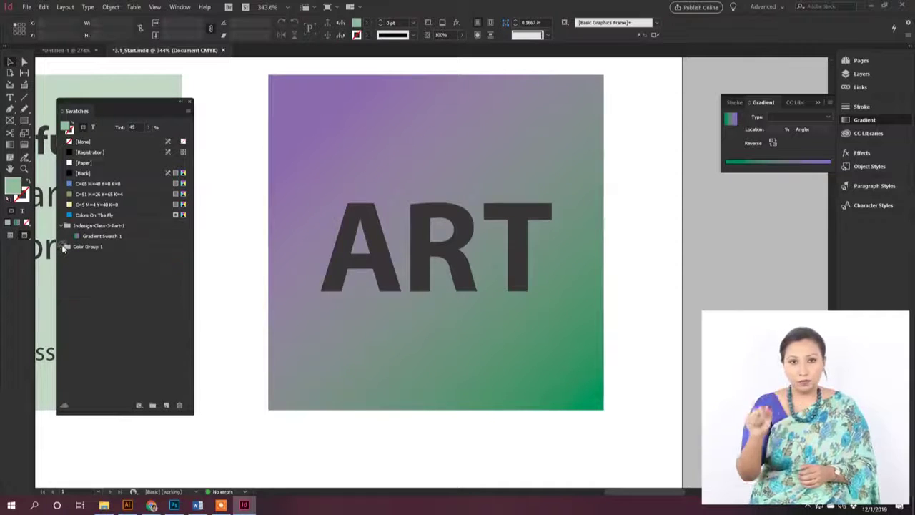
{"action": "left_click", "coordinate": [63, 246]}
{"action": "left_click", "coordinate": [63, 247]}
{"action": "left_click", "coordinate": [63, 247]}
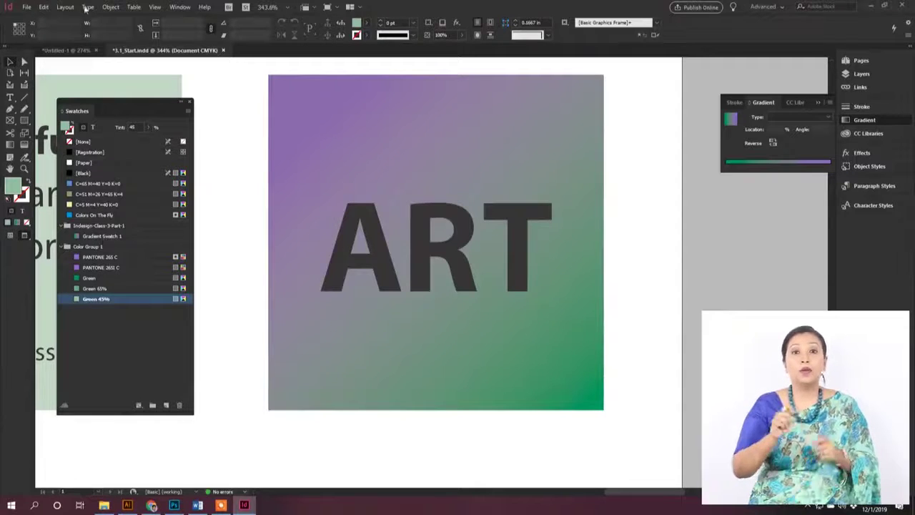
Save the flyer document and view it full screen in Presentation mode, ending back in the editing view
{"action": "left_click", "coordinate": [26, 8]}
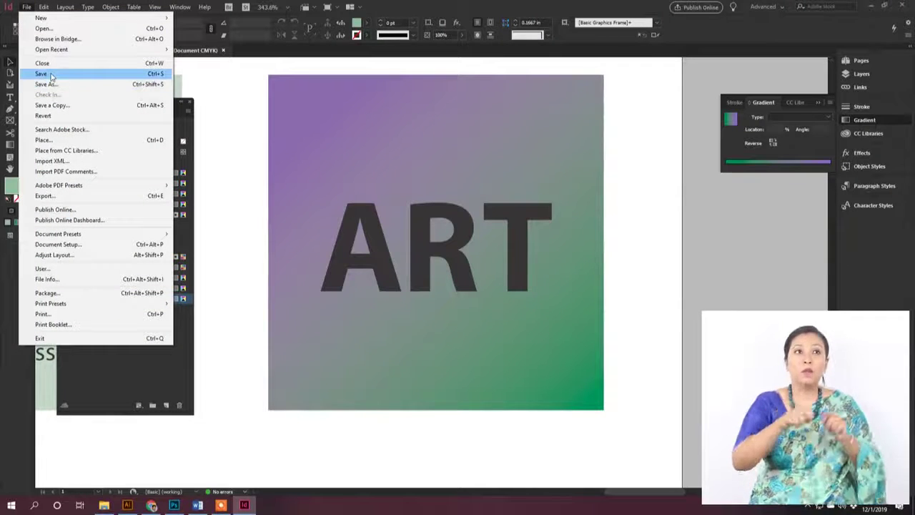
{"action": "left_click", "coordinate": [51, 74]}
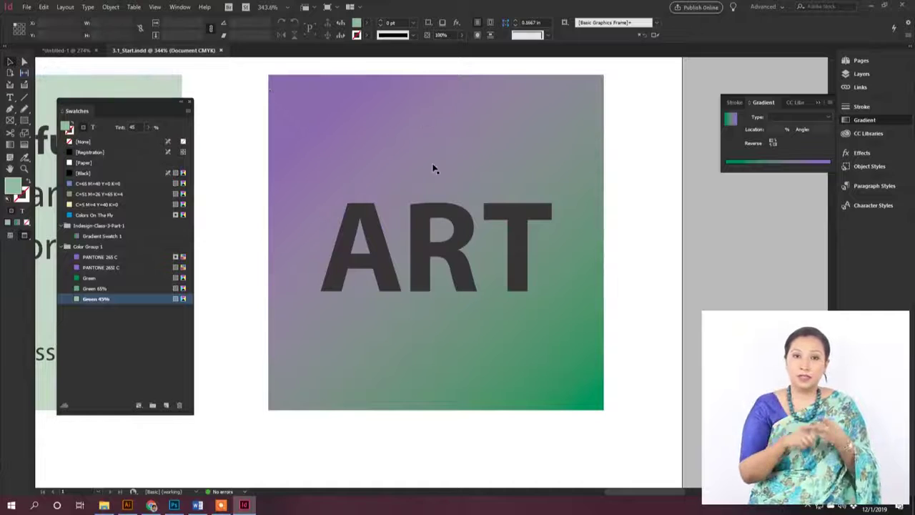
{"action": "left_click", "coordinate": [155, 8]}
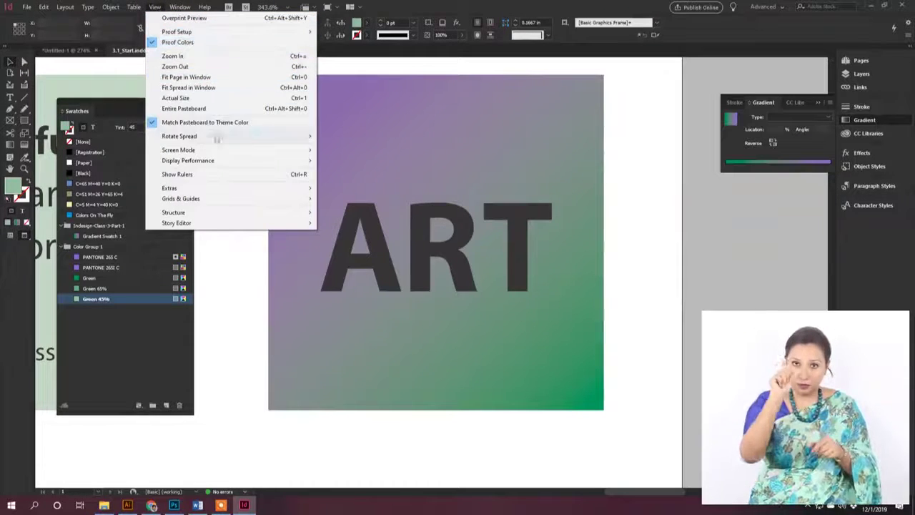
{"action": "mouse_move", "coordinate": [218, 155]}
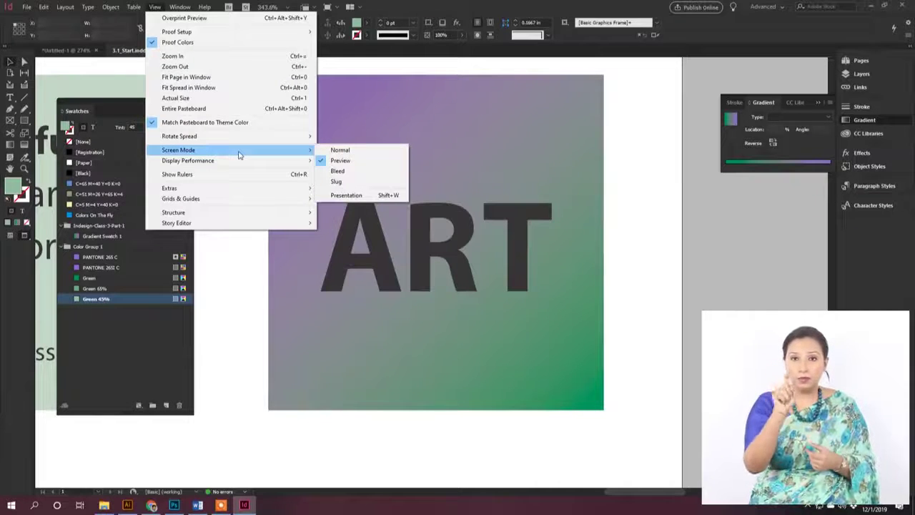
{"action": "left_click", "coordinate": [379, 198]}
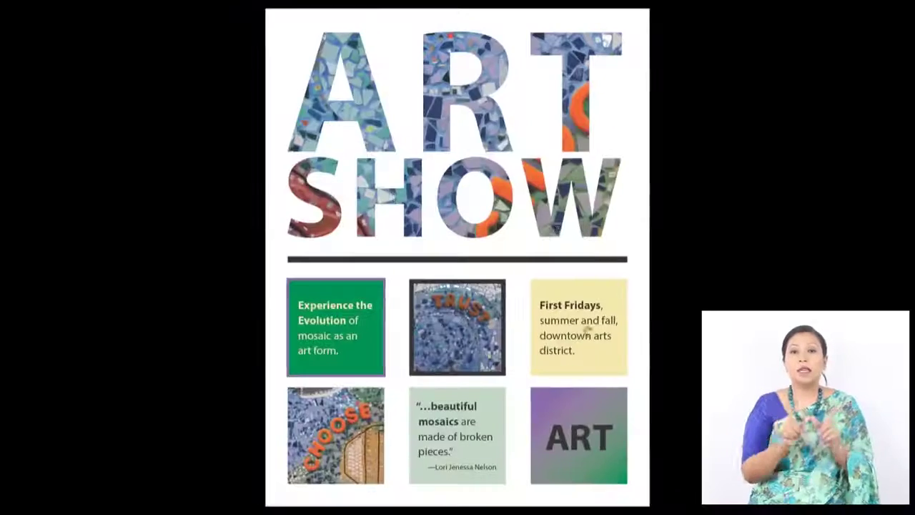
{"action": "key", "text": "Escape"}
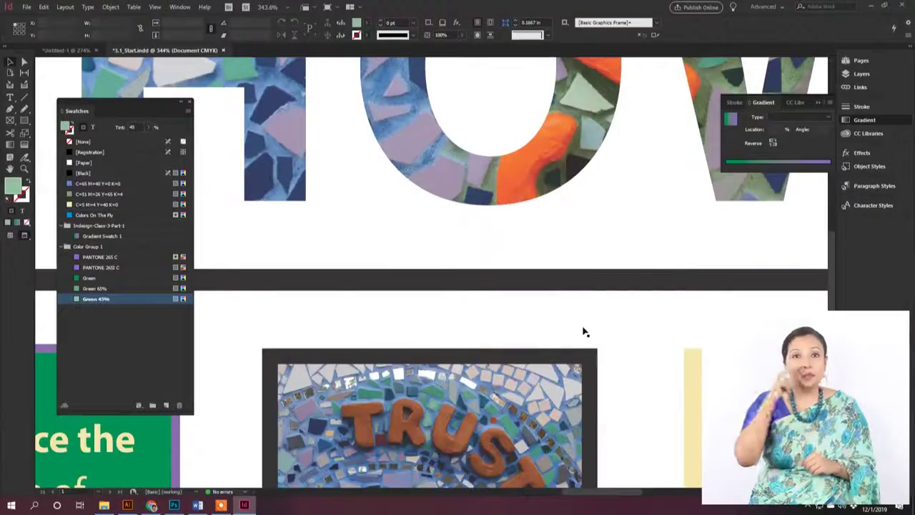
View the whole flyer page in Slug screen mode, and return it to Preview mode
{"action": "key", "text": "ctrl+minus"}
{"action": "key", "text": "ctrl+minus"}
{"action": "key", "text": "ctrl+minus"}
{"action": "key", "text": "ctrl+minus"}
{"action": "key", "text": "ctrl+minus"}
{"action": "key", "text": "ctrl+minus"}
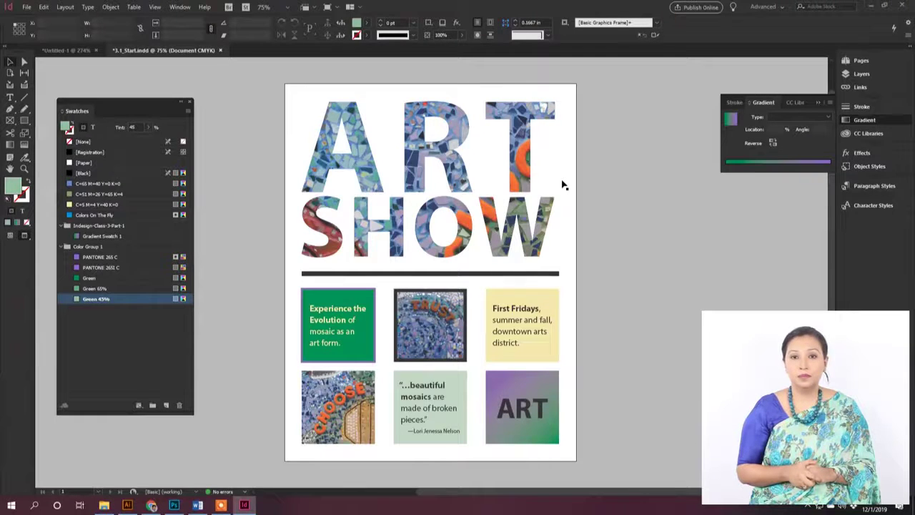
{"action": "left_click", "coordinate": [156, 7]}
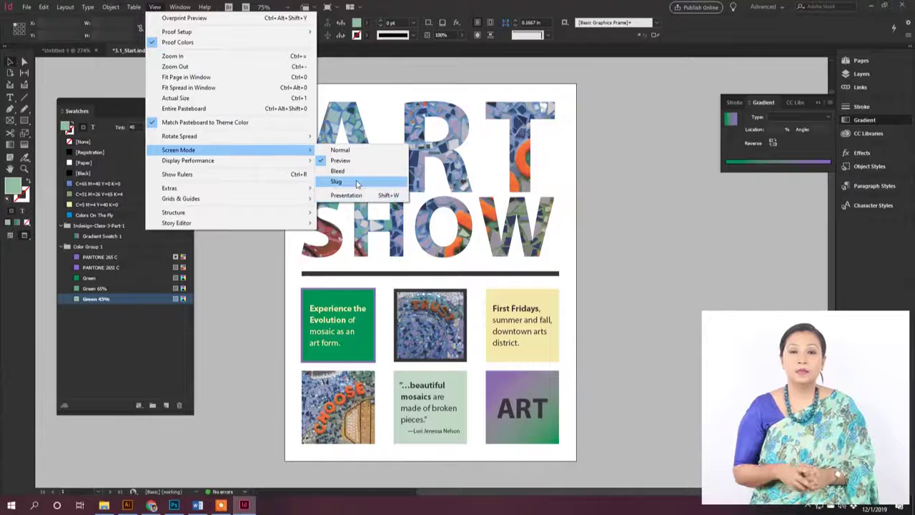
{"action": "left_click", "coordinate": [356, 182]}
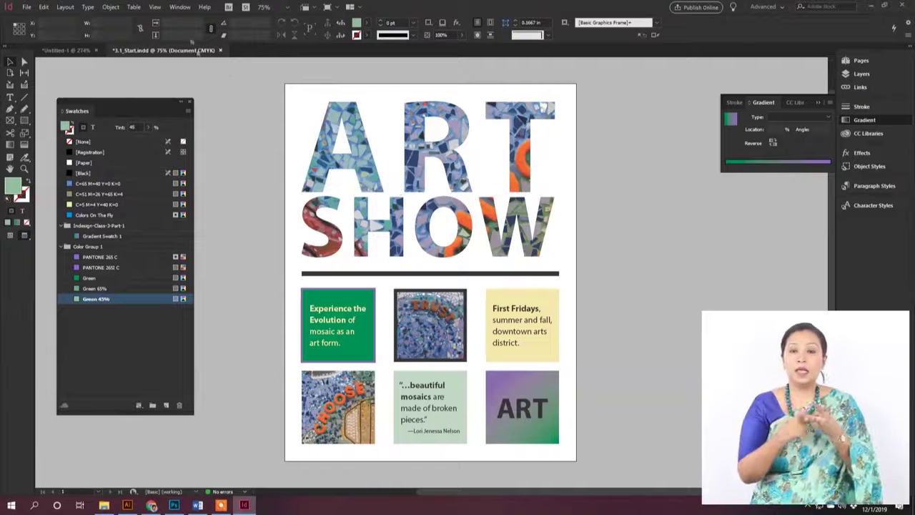
{"action": "left_click", "coordinate": [141, 9]}
{"action": "mouse_move", "coordinate": [155, 7]}
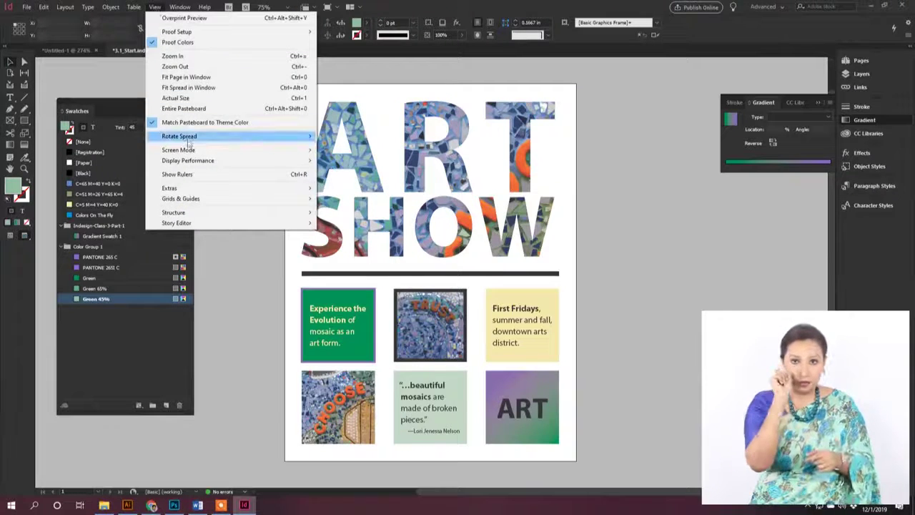
{"action": "mouse_move", "coordinate": [191, 140]}
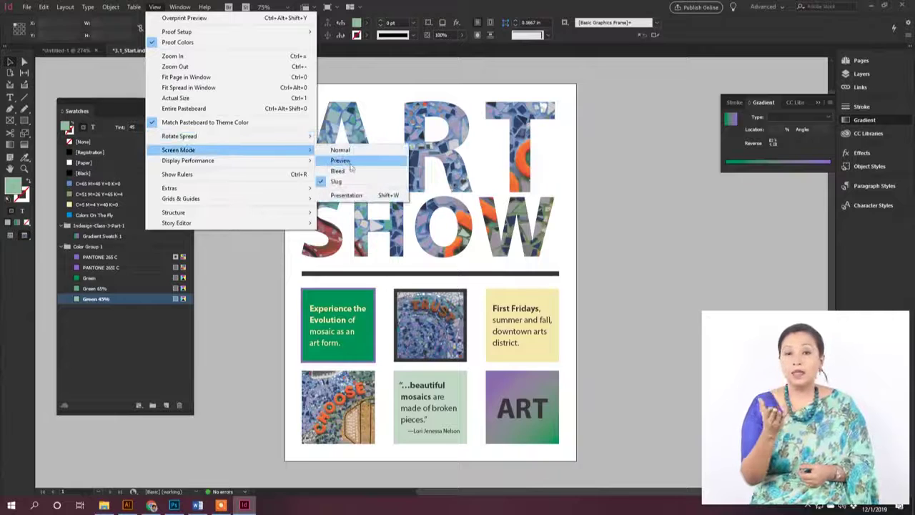
{"action": "left_click", "coordinate": [353, 165]}
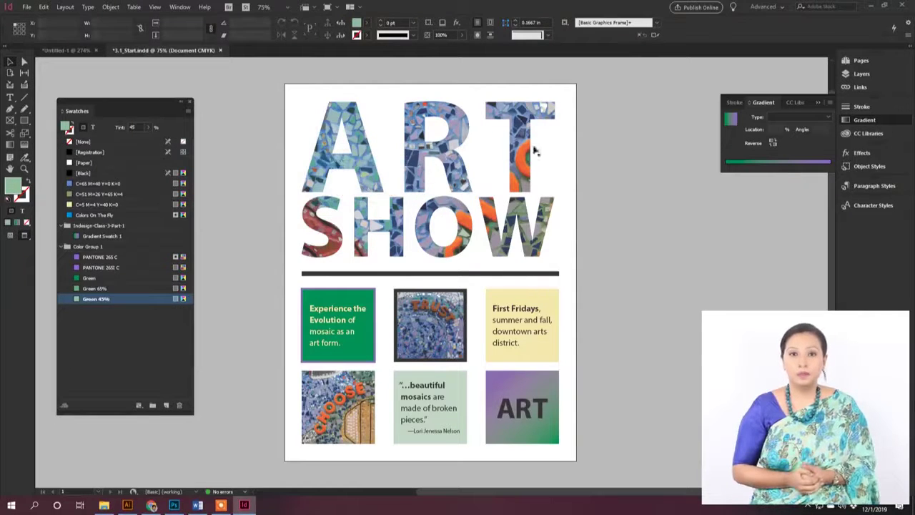